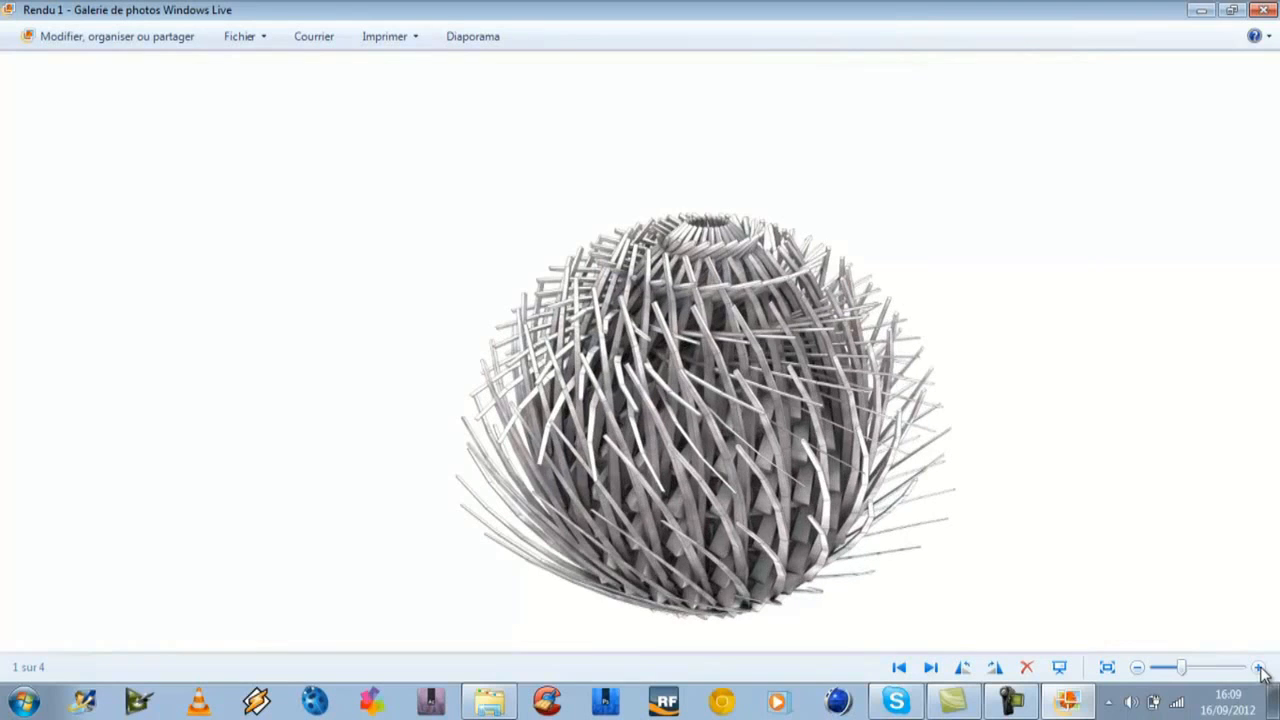
# - Look through the four example renders, Rendu 1 to Rendu 4, at full-image size
pyautogui.moveTo(1181, 671); pyautogui.dragTo(1146, 672)
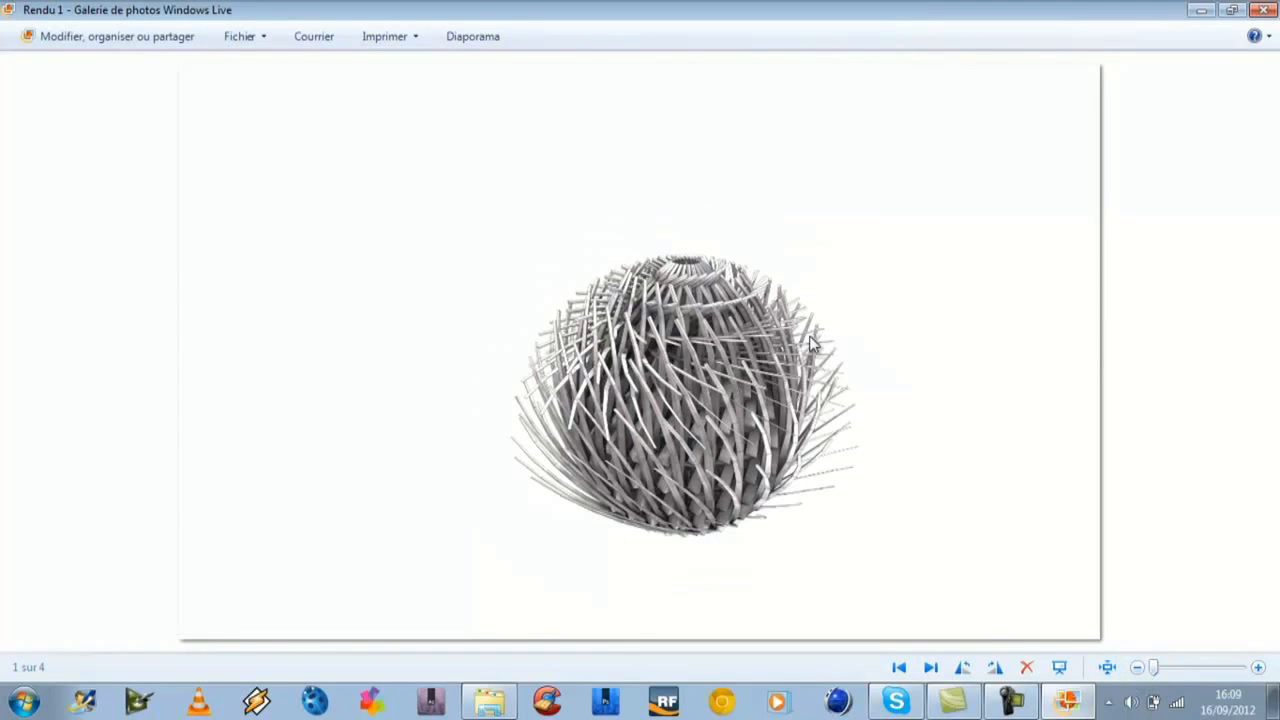
pyautogui.press('Right')
pyautogui.press('Right')
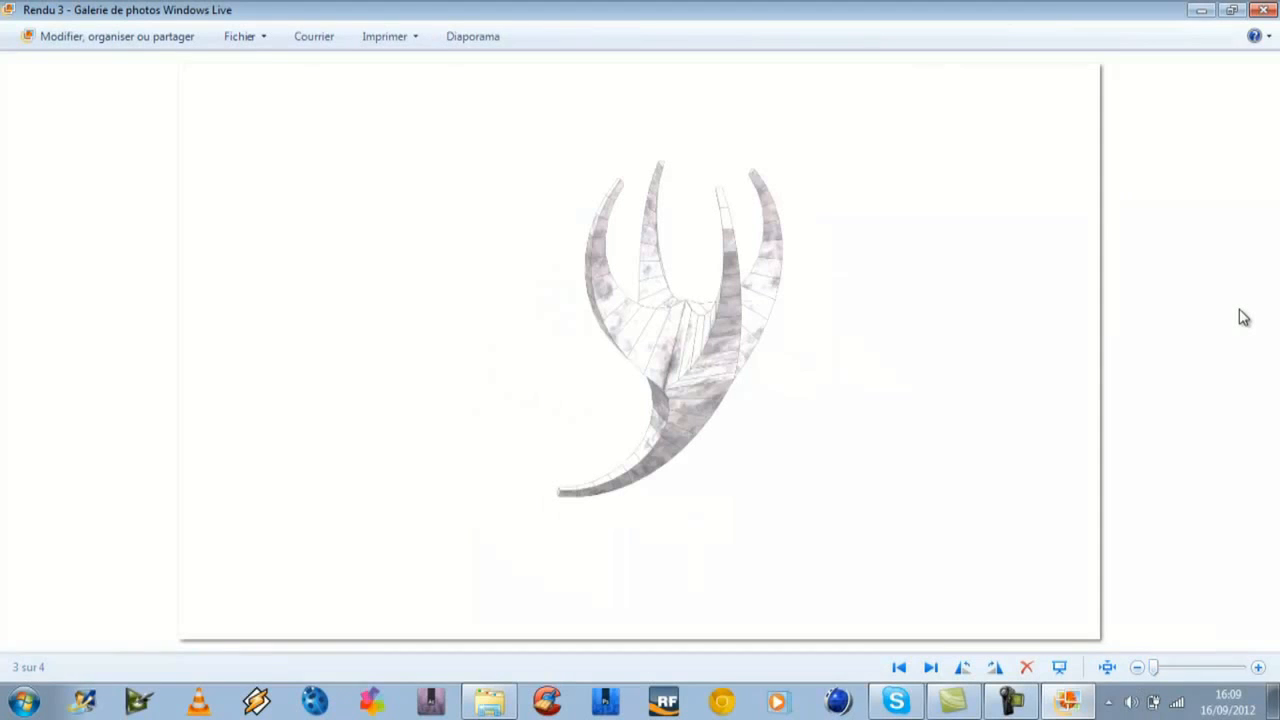
pyautogui.press('Right')
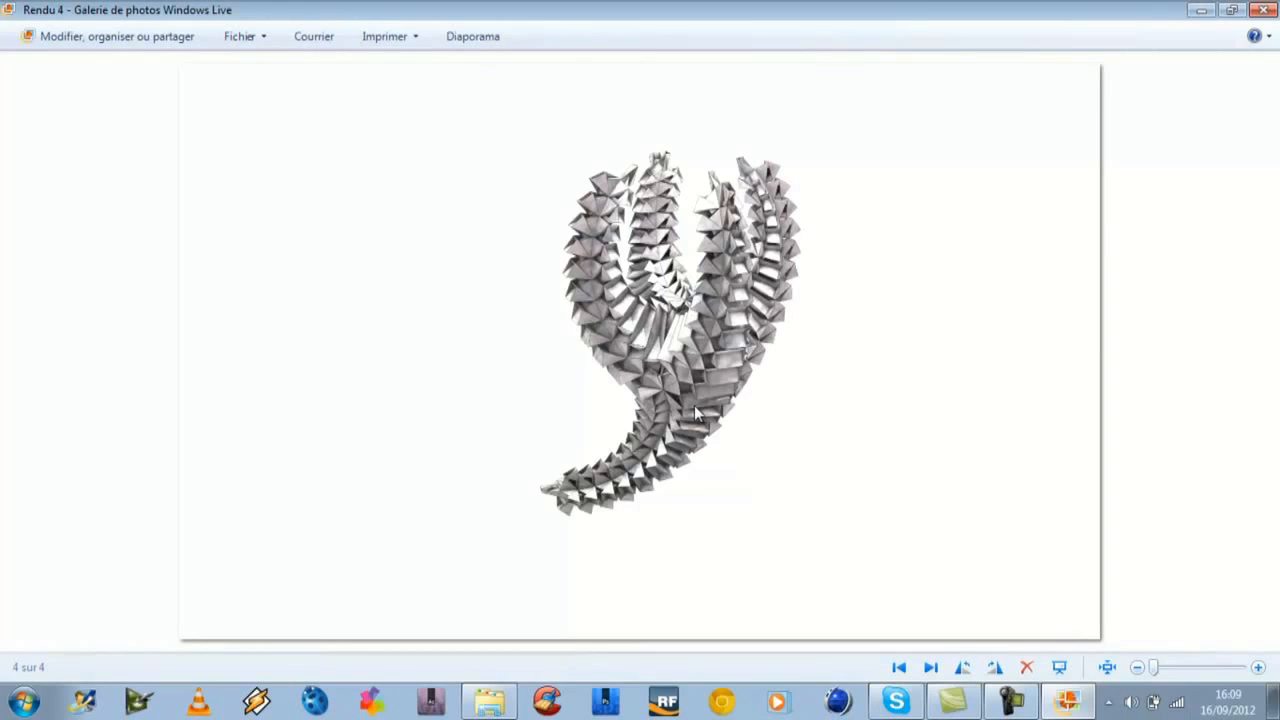
pyautogui.press('Left')
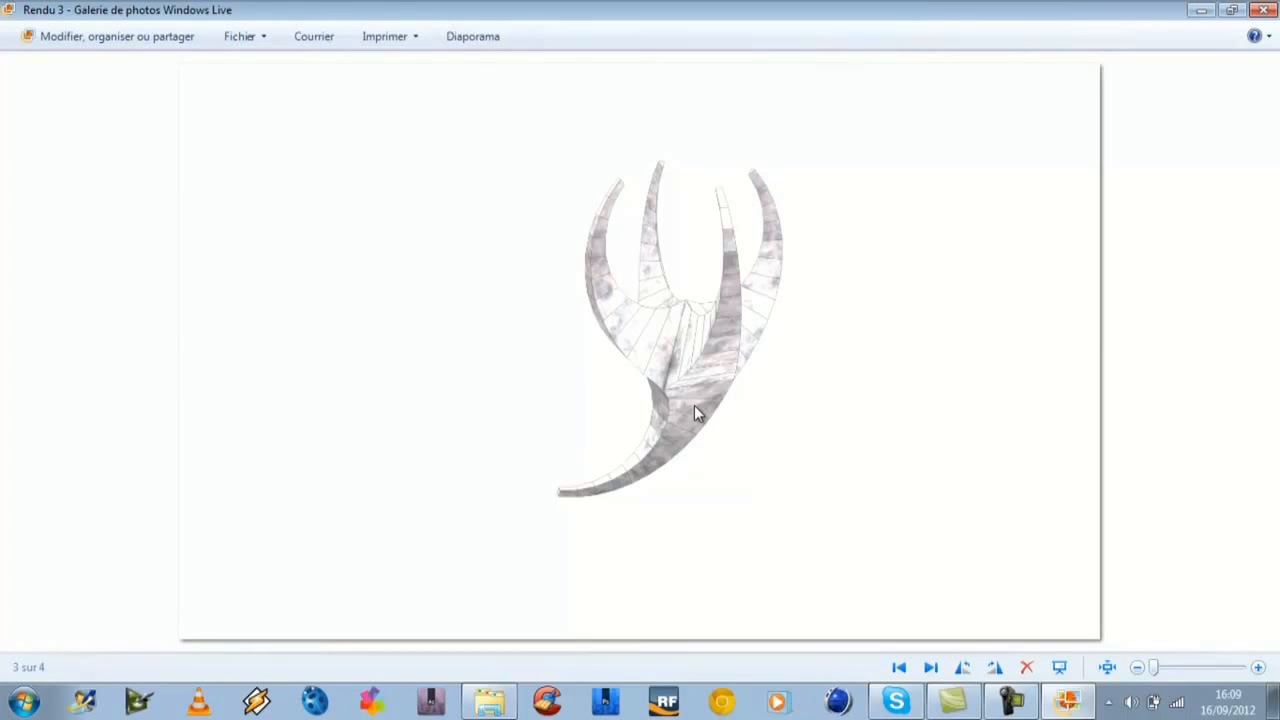
pyautogui.press('Left')
pyautogui.press('Left')
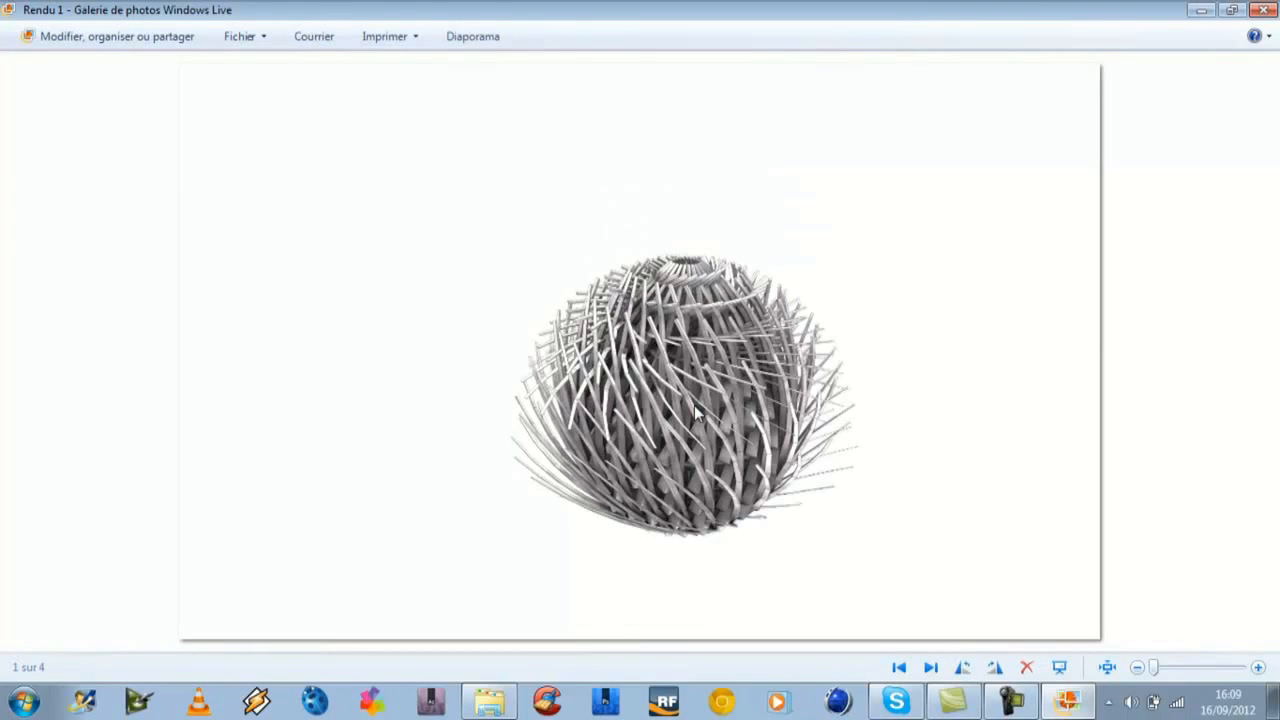
# - Close the photo viewer and open the Lightroom Tuto scene from the TUTO #4 folder in Cinema 4D
pyautogui.click(1264, 10)
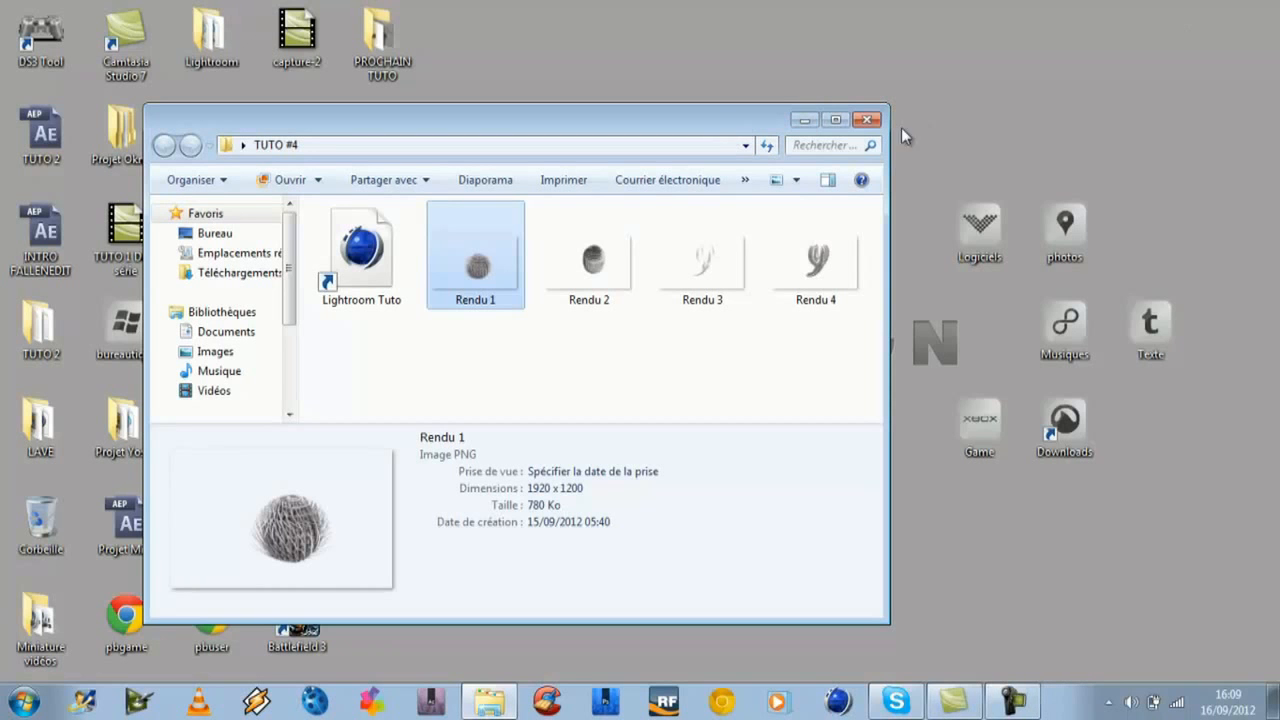
pyautogui.click(365, 252)
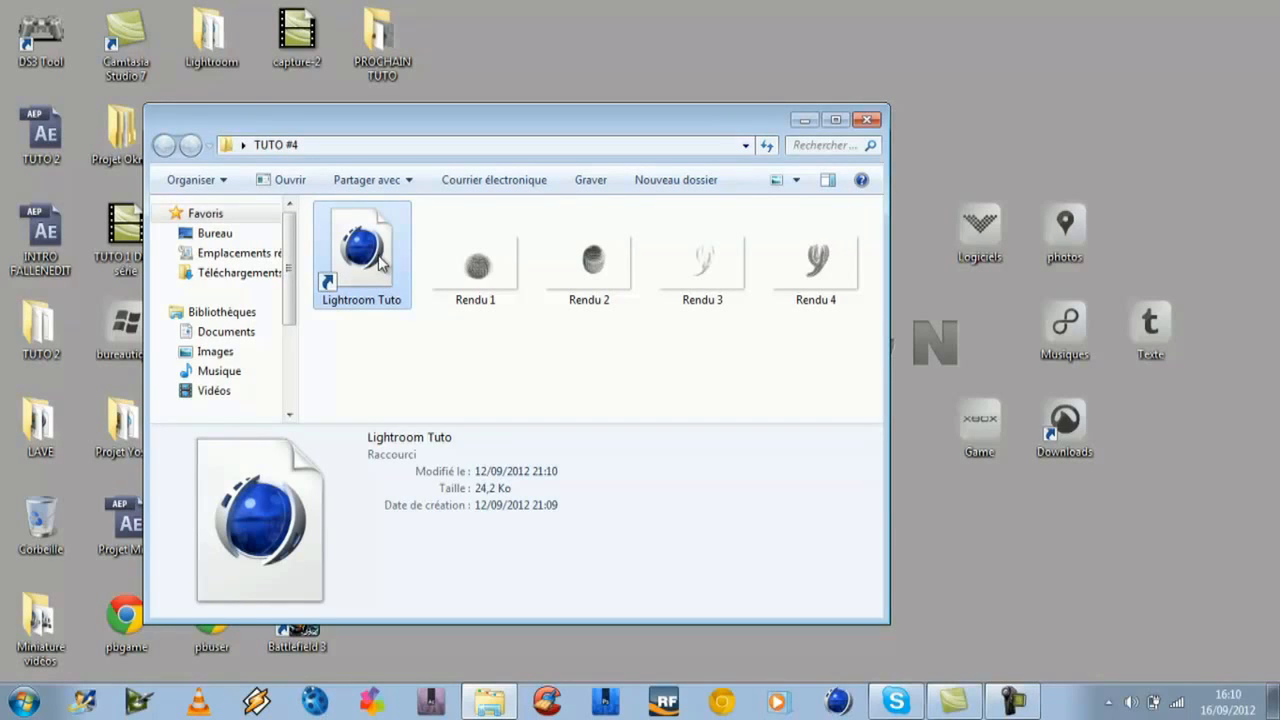
pyautogui.doubleClick(380, 261)
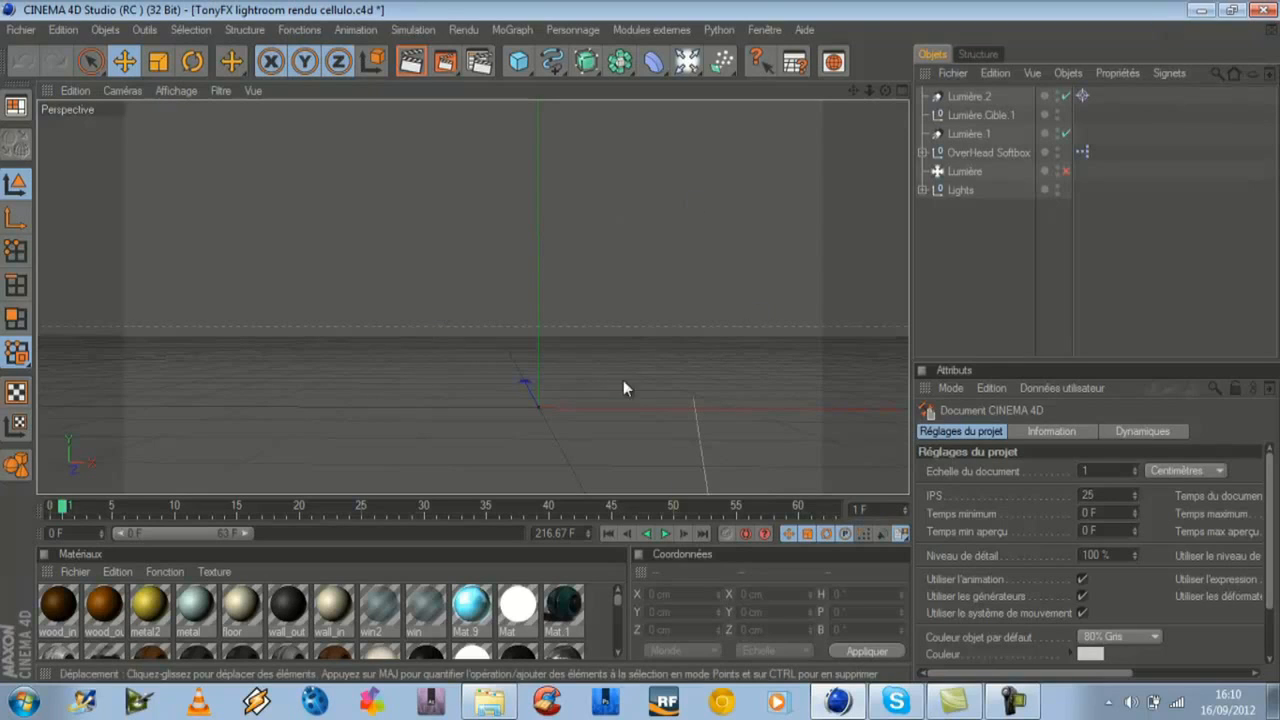
# - Add a pyramid primitive to the scene and raise it along the Y axis to about 159 cm
pyautogui.click(521, 63)
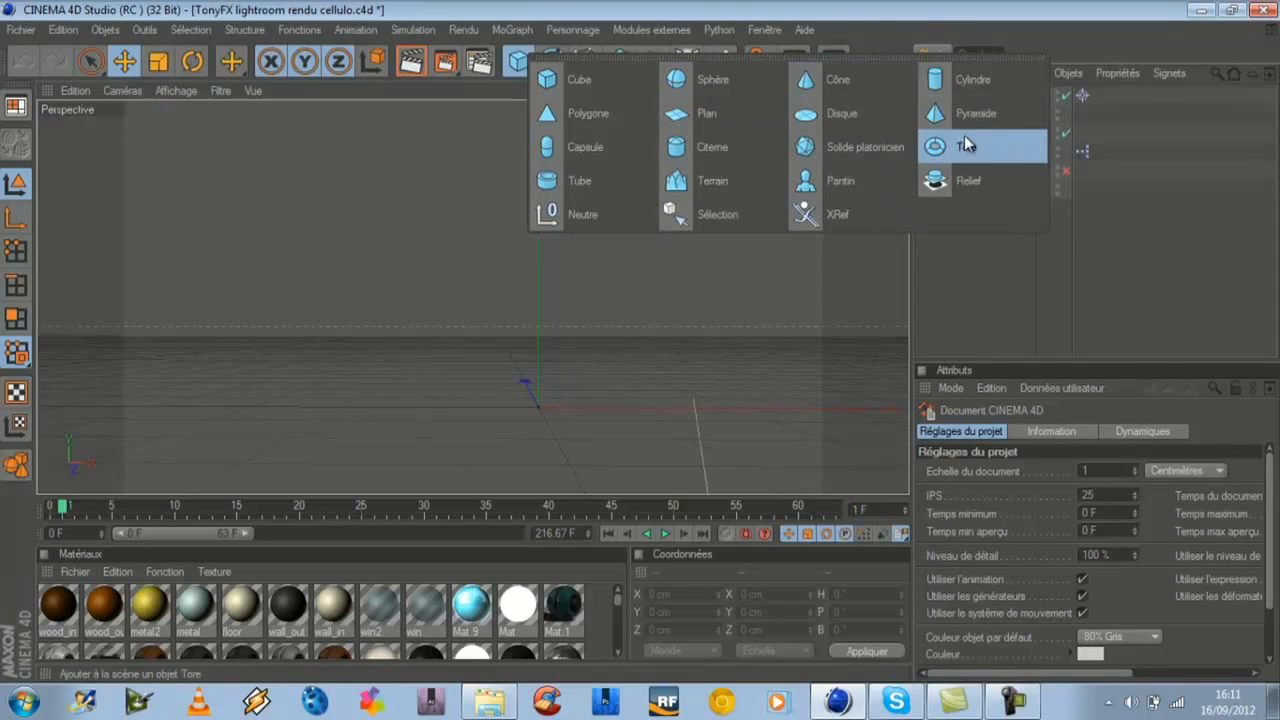
pyautogui.click(972, 107)
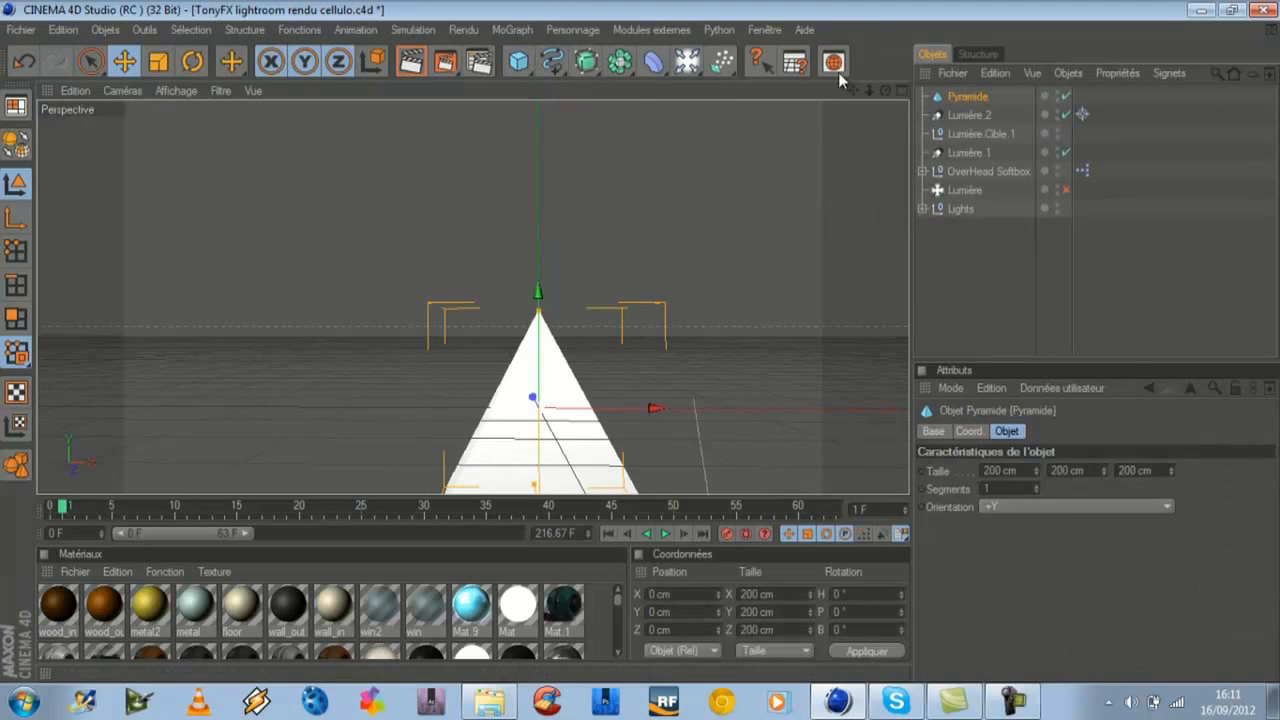
pyautogui.moveTo(887, 88); pyautogui.dragTo(640, 360)
pyautogui.scroll(-4, 649, 402)
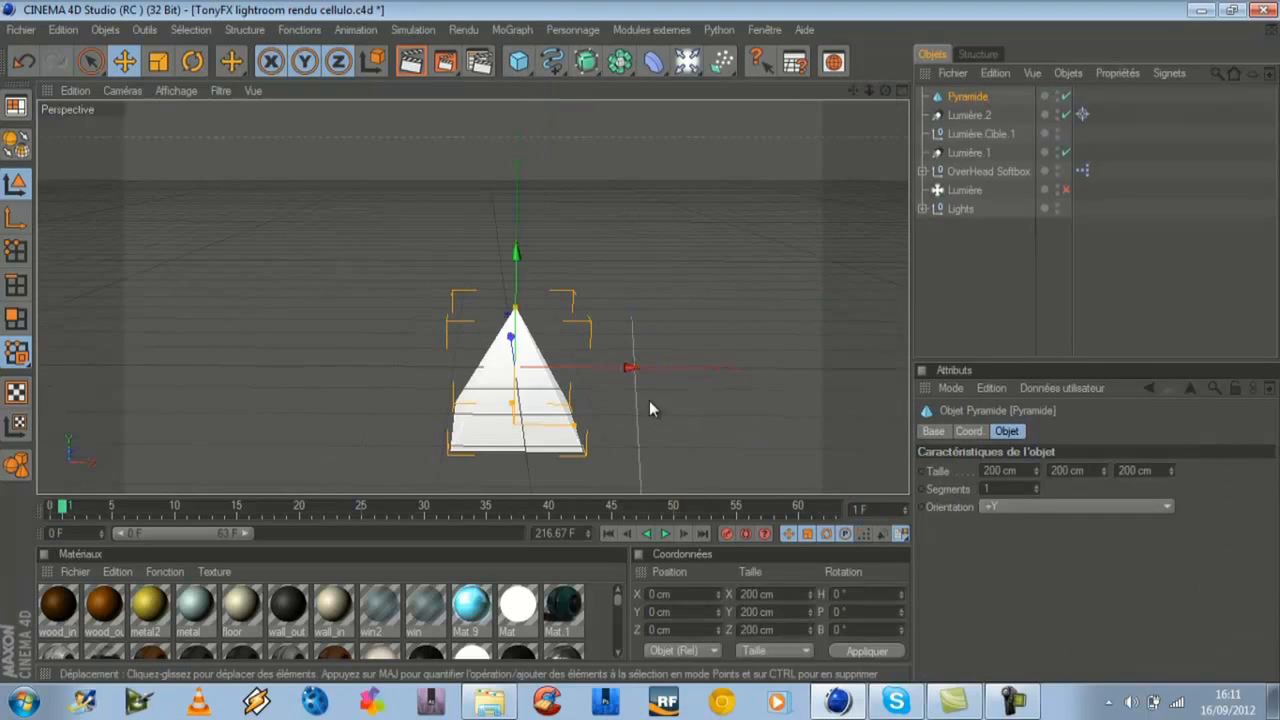
pyautogui.moveTo(520, 252); pyautogui.dragTo(641, 350)
pyautogui.moveTo(882, 92); pyautogui.dragTo(670, 340)
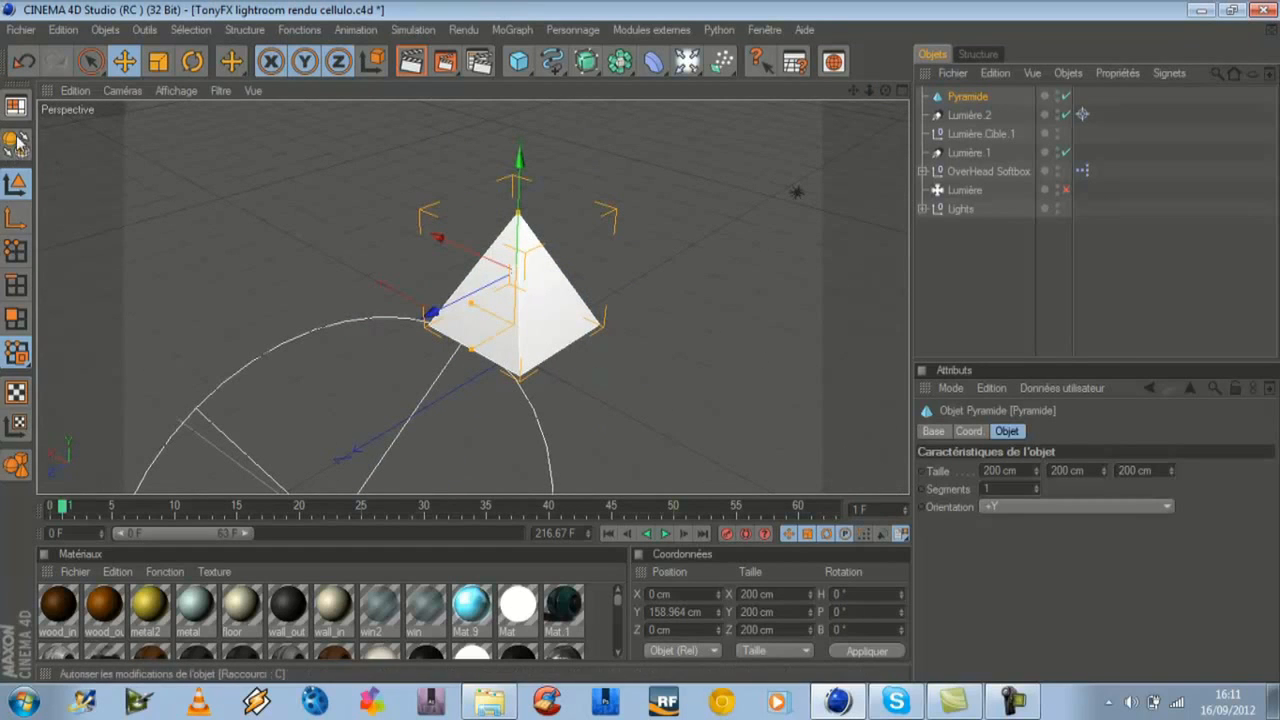
# - Convert the pyramid to an editable polygon object and select all of its faces in polygon mode
pyautogui.click(17, 141)
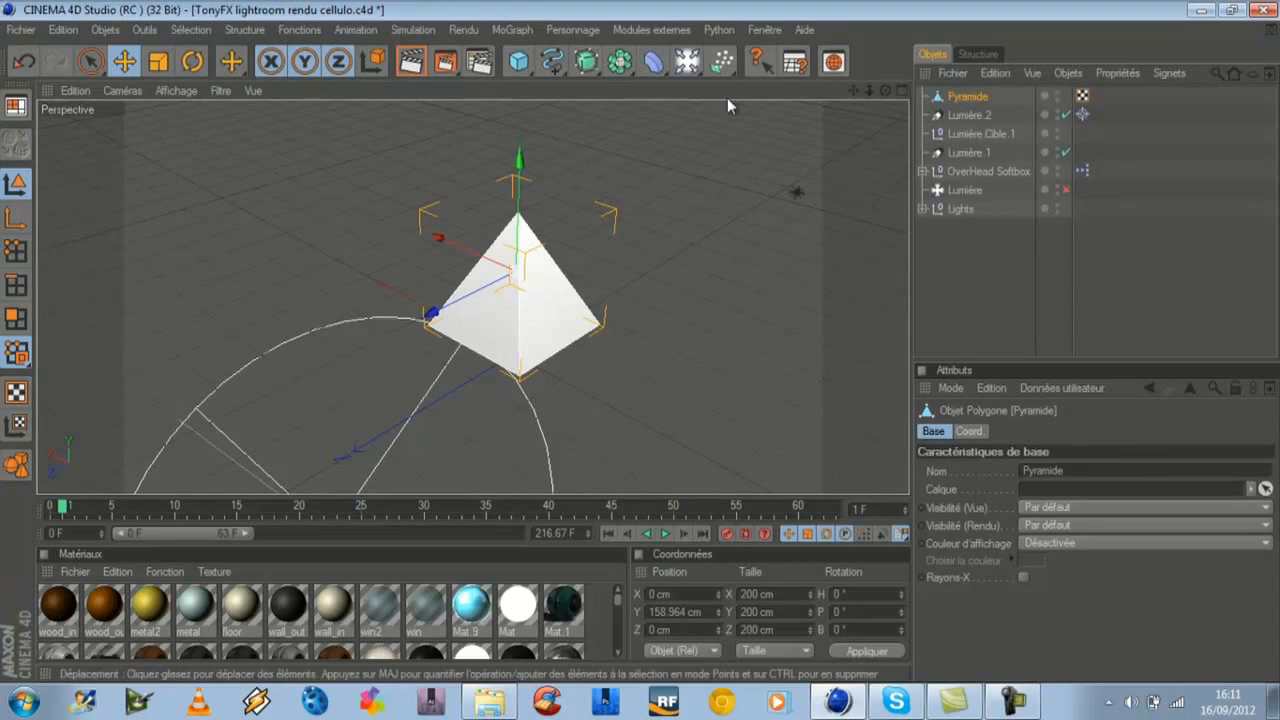
pyautogui.moveTo(884, 92); pyautogui.dragTo(445, 338)
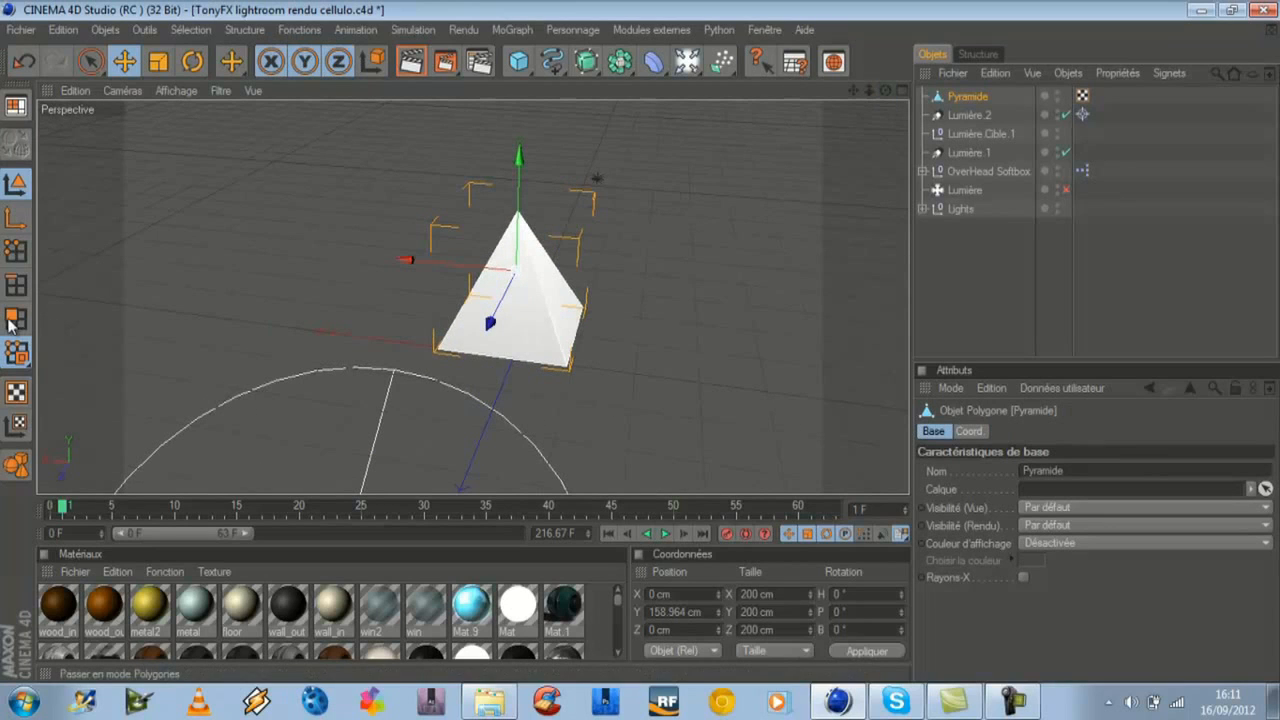
pyautogui.click(15, 320)
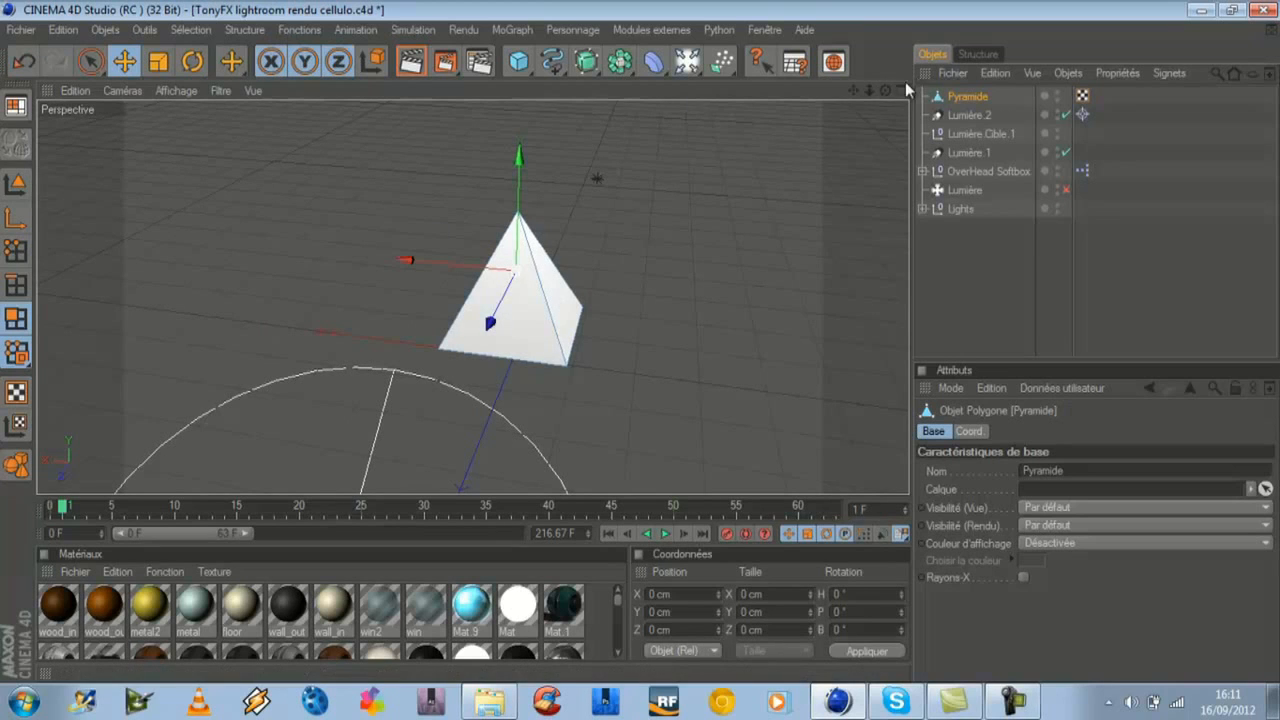
pyautogui.moveTo(885, 90)
pyautogui.mouseDown()
pyautogui.moveTo(629, 344)
pyautogui.moveTo(657, 357)
pyautogui.moveTo(643, 331)
pyautogui.moveTo(642, 348)
pyautogui.moveTo(888, 96)
pyautogui.mouseUp()
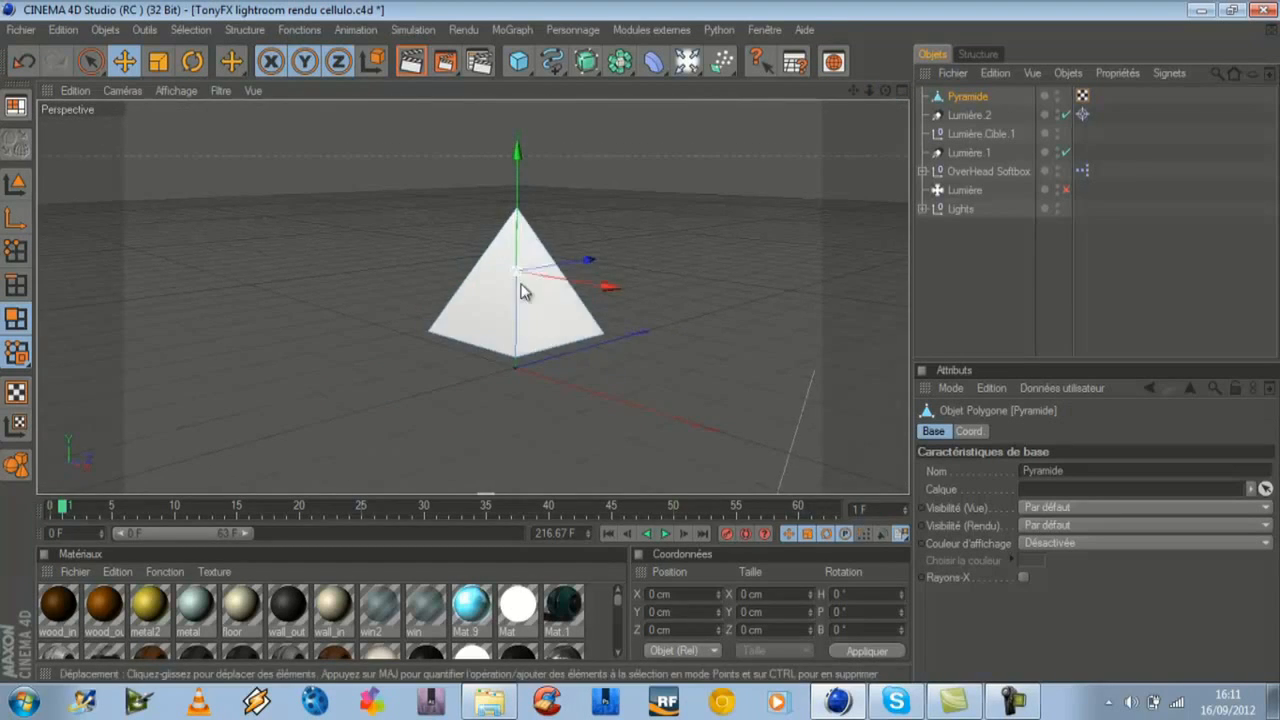
pyautogui.click(1123, 417)
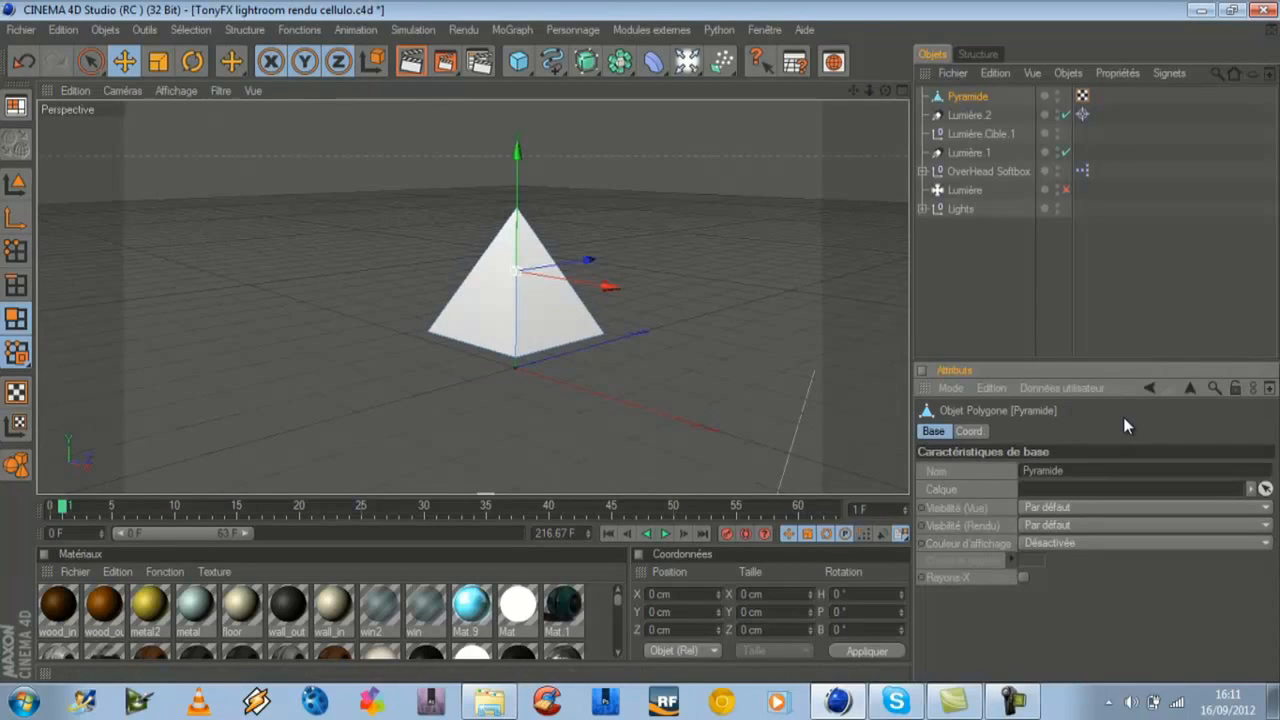
pyautogui.click(554, 294)
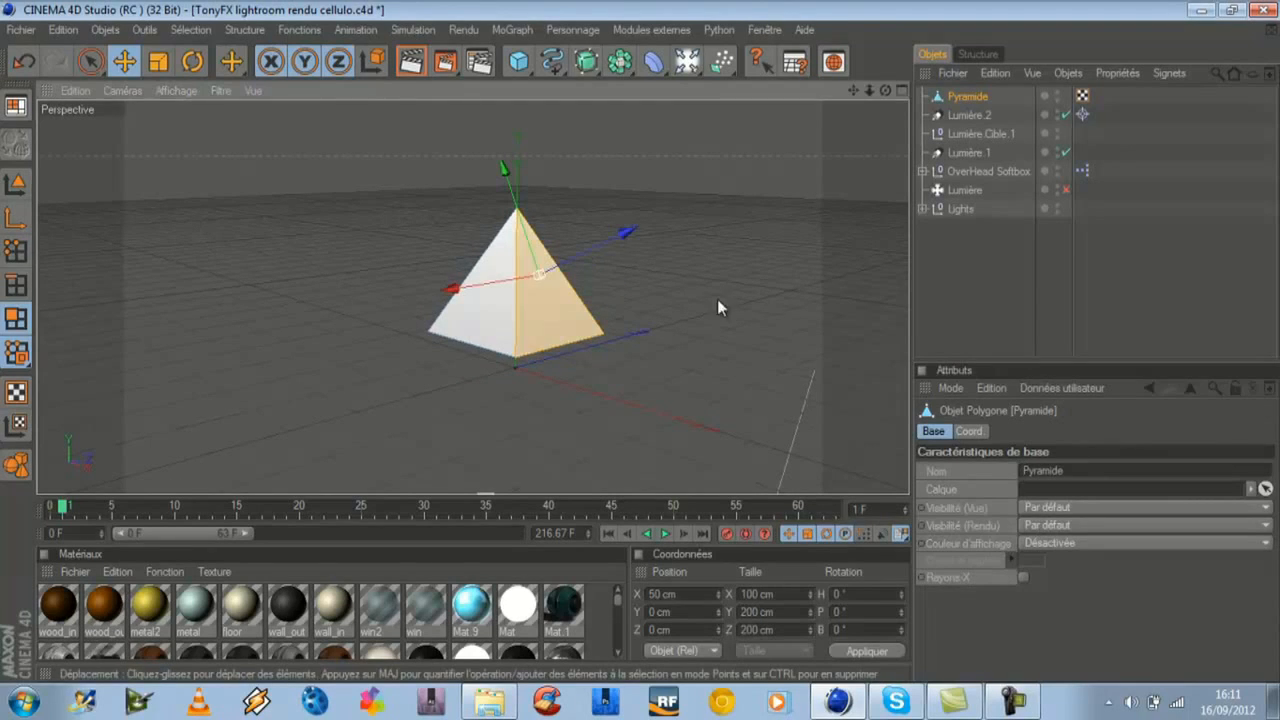
pyautogui.hotkey('ctrl', 'a')
pyautogui.moveTo(886, 92); pyautogui.dragTo(634, 346)
# - Apply a Matrix Extrude (Extrusion matricielle) with the default values to all the selected pyramid faces
pyautogui.rightClick(588, 212)
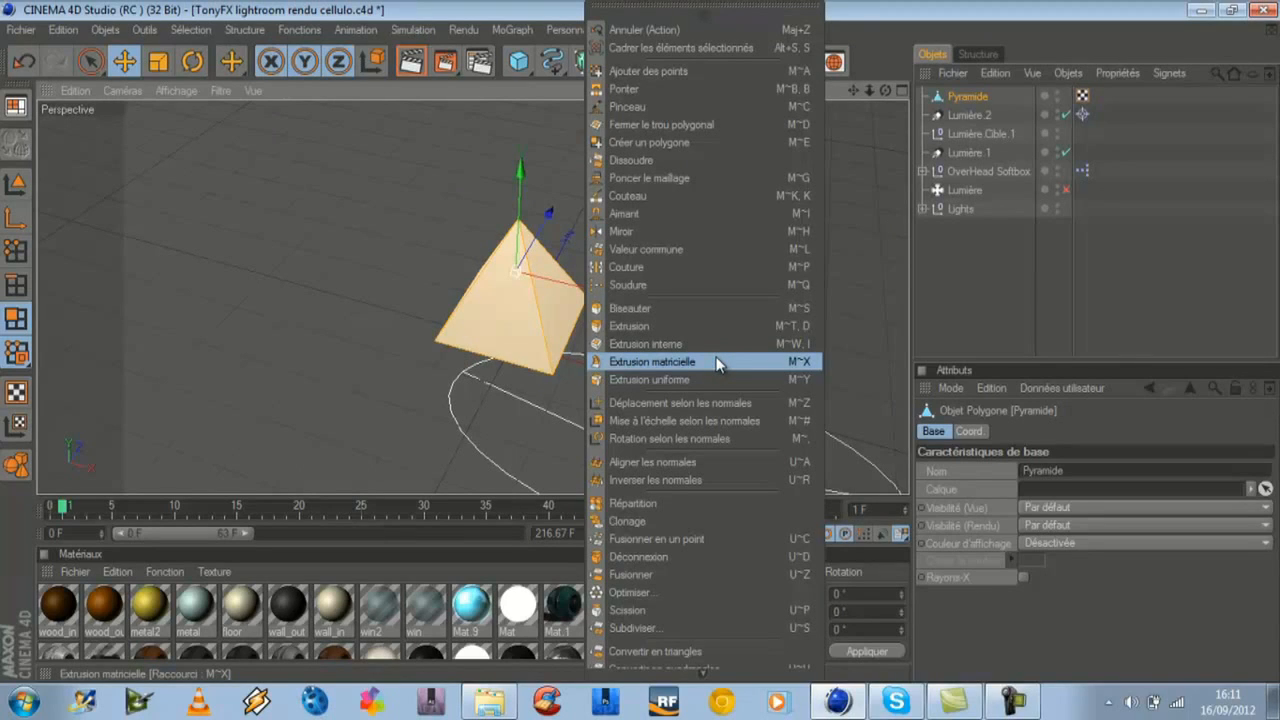
pyautogui.click(655, 362)
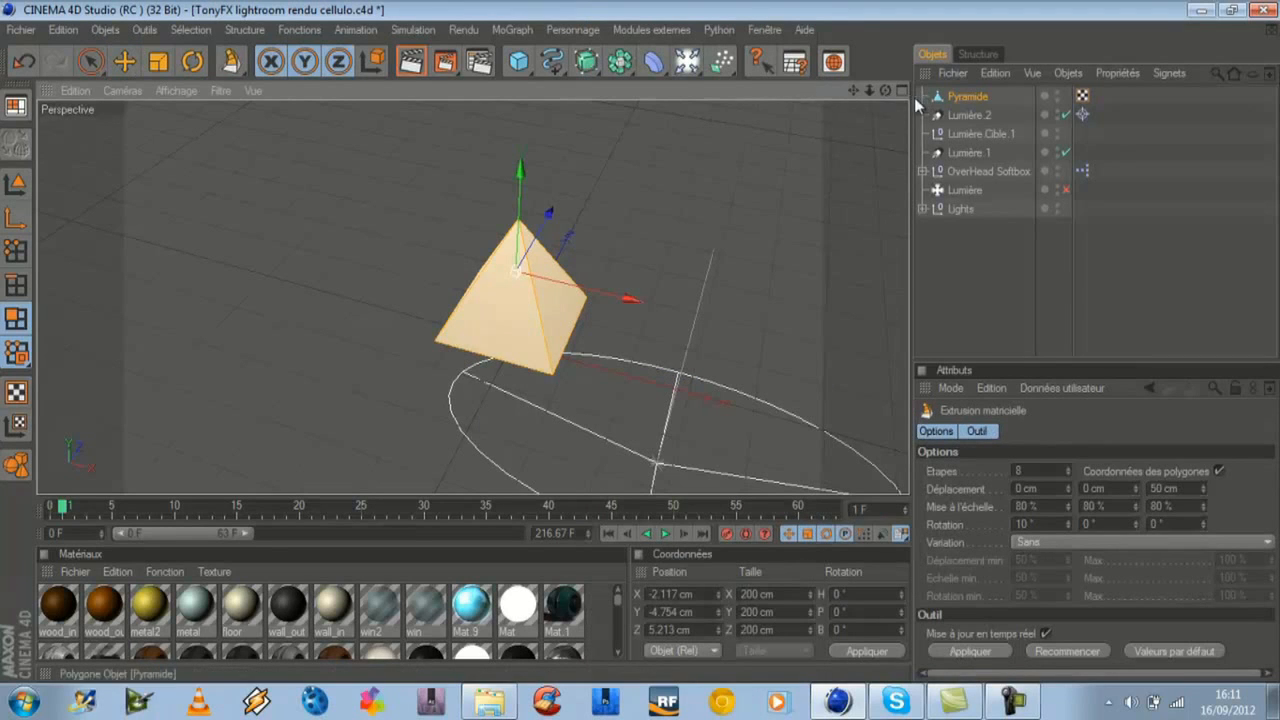
pyautogui.moveTo(884, 90); pyautogui.dragTo(620, 345)
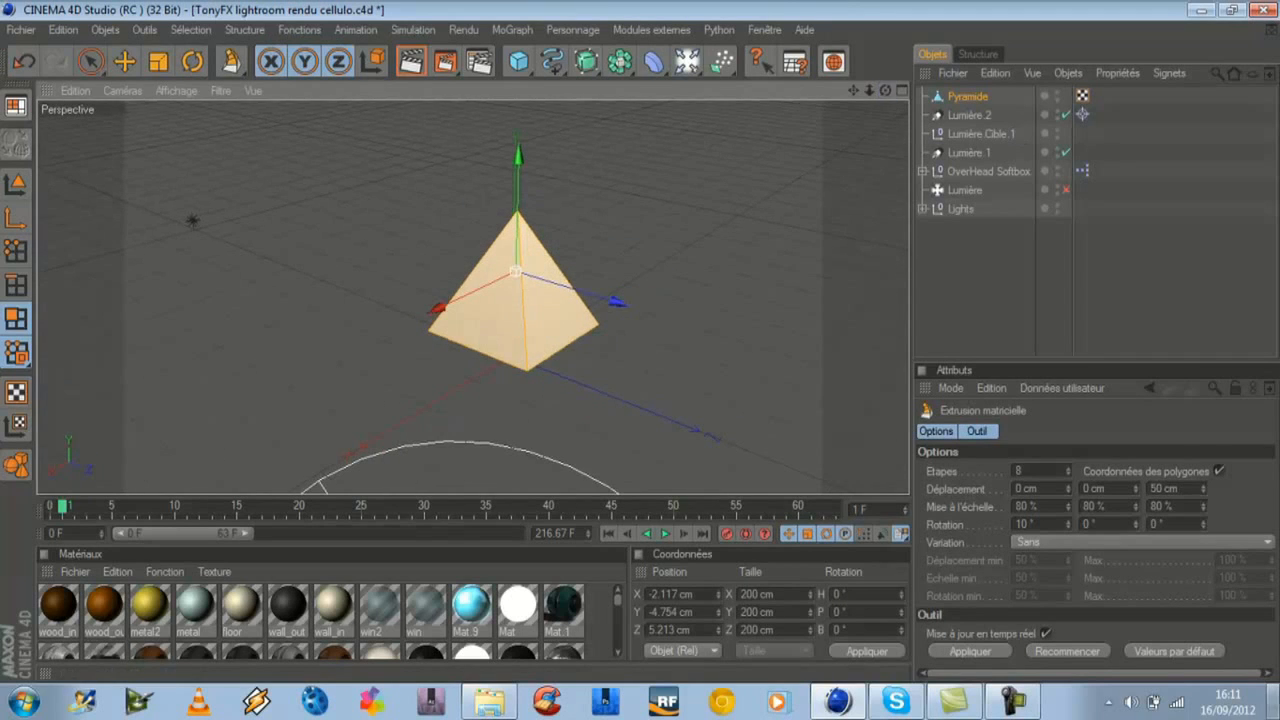
pyautogui.click(1180, 651)
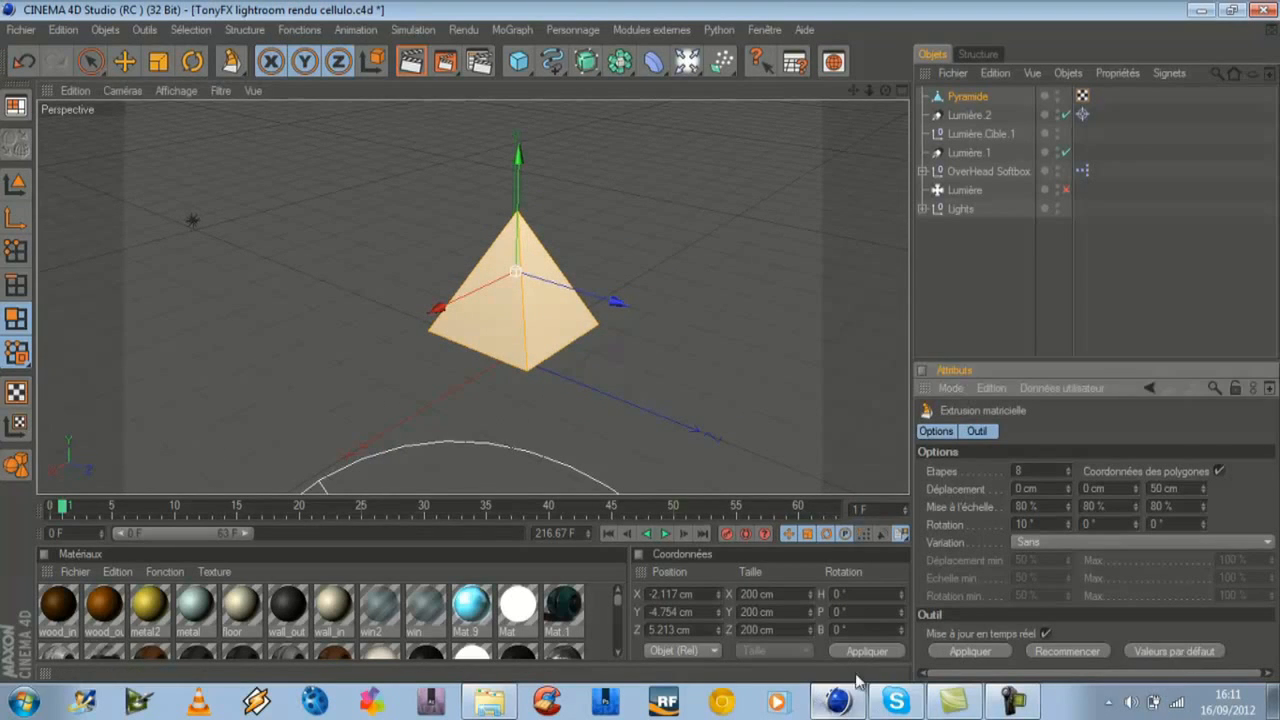
pyautogui.click(982, 651)
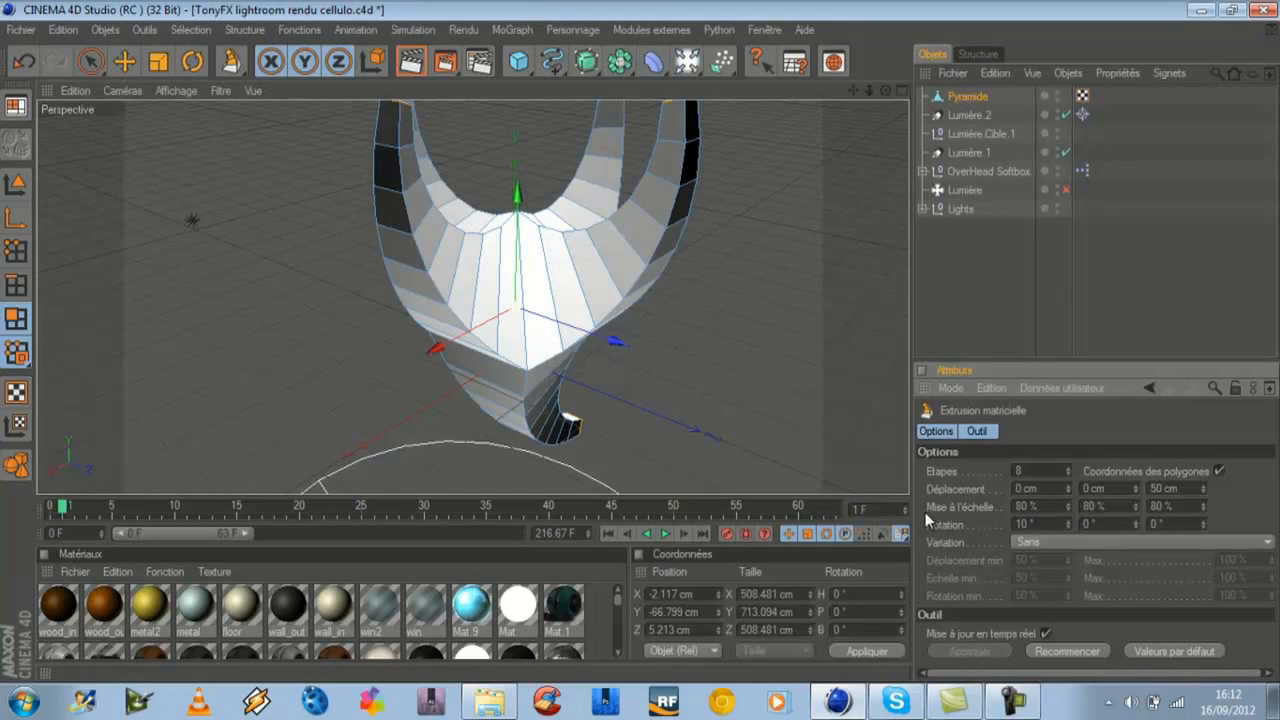
# - Lower the matrix extrusion's number of steps (Etapes) to 0
pyautogui.click(1069, 473)
pyautogui.click(1069, 473)
pyautogui.click(1069, 473)
pyautogui.click(1069, 473)
pyautogui.click(1069, 473)
pyautogui.click(1069, 474)
pyautogui.click(1069, 474)
pyautogui.click(1069, 474)
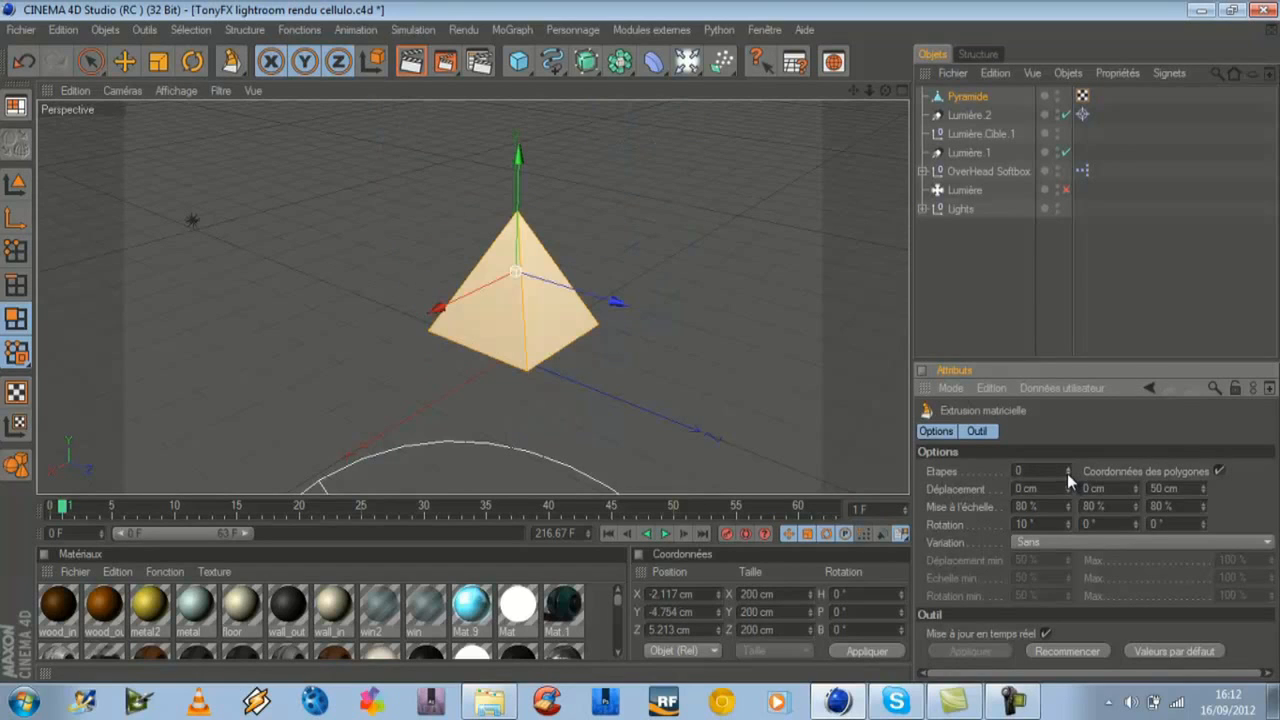
# - Raise the matrix extrusion's number of steps (Etapes) to 11
pyautogui.click(1065, 469)
pyautogui.click(1065, 469)
pyautogui.click(1065, 469)
pyautogui.click(1065, 469)
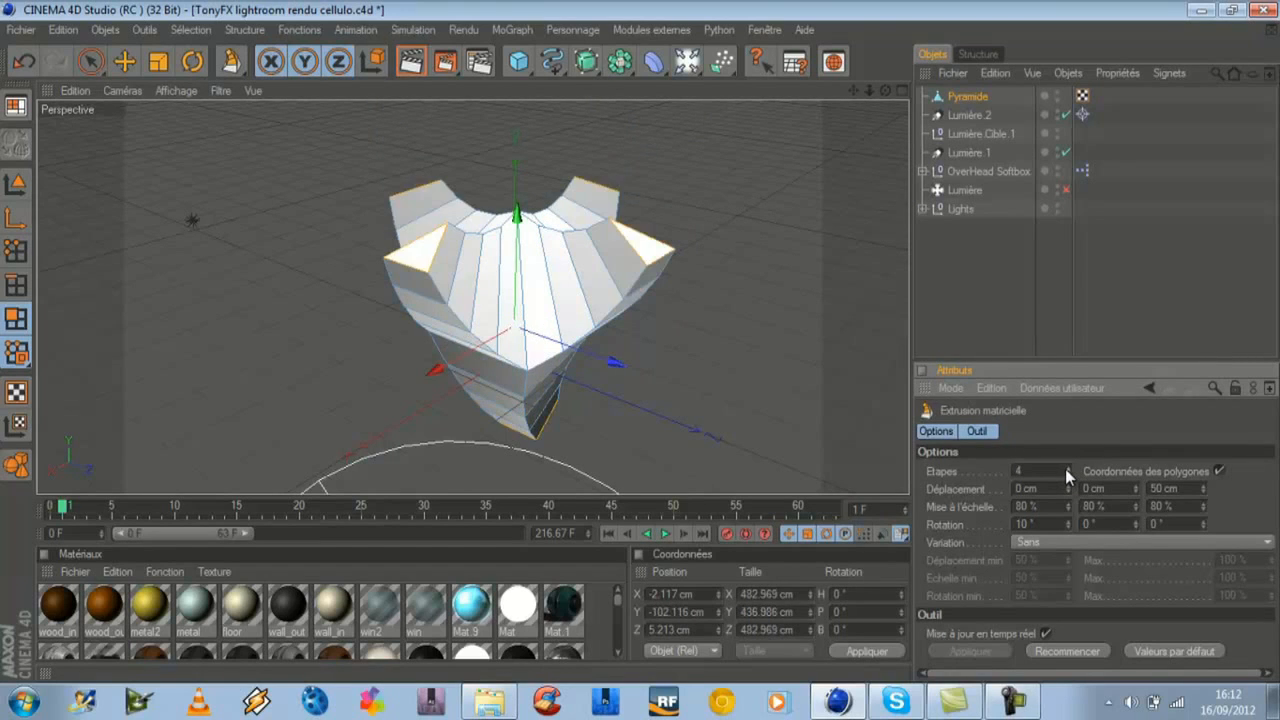
pyautogui.click(1065, 469)
pyautogui.click(1065, 469)
pyautogui.click(1065, 469)
pyautogui.click(1065, 469)
pyautogui.click(1065, 469)
pyautogui.click(1065, 469)
pyautogui.scroll(-4, 763, 256)
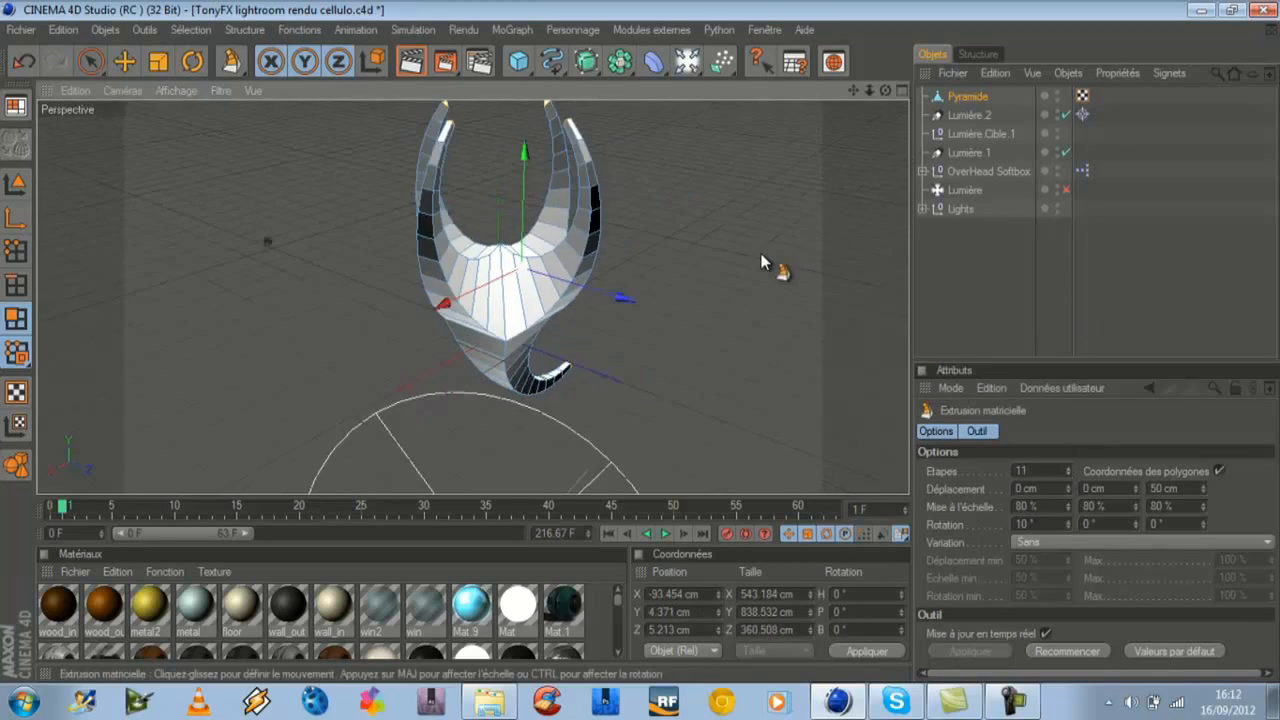
pyautogui.moveTo(884, 90); pyautogui.dragTo(632, 346)
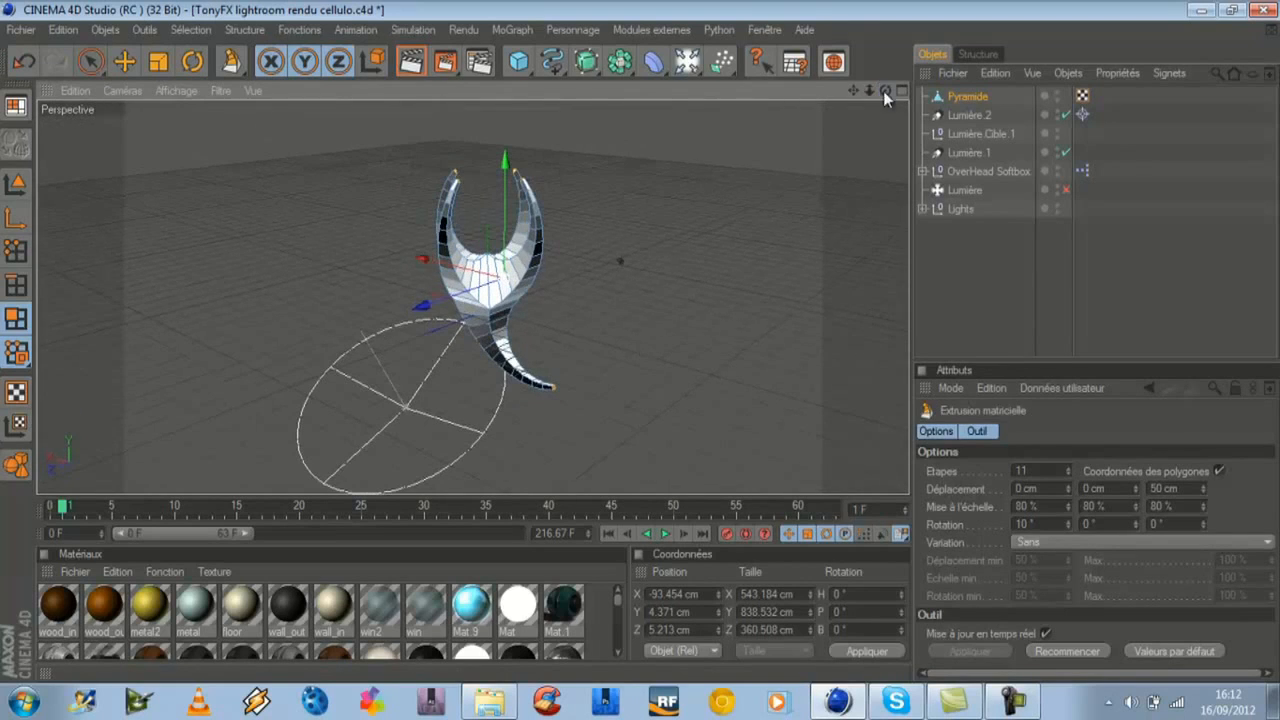
# - Set the matrix extrusion's X displacement (Déplacement) to 3 cm, keeping 11 steps
pyautogui.click(1069, 467)
pyautogui.click(1071, 486)
pyautogui.click(1071, 486)
pyautogui.click(1071, 486)
pyautogui.click(1073, 474)
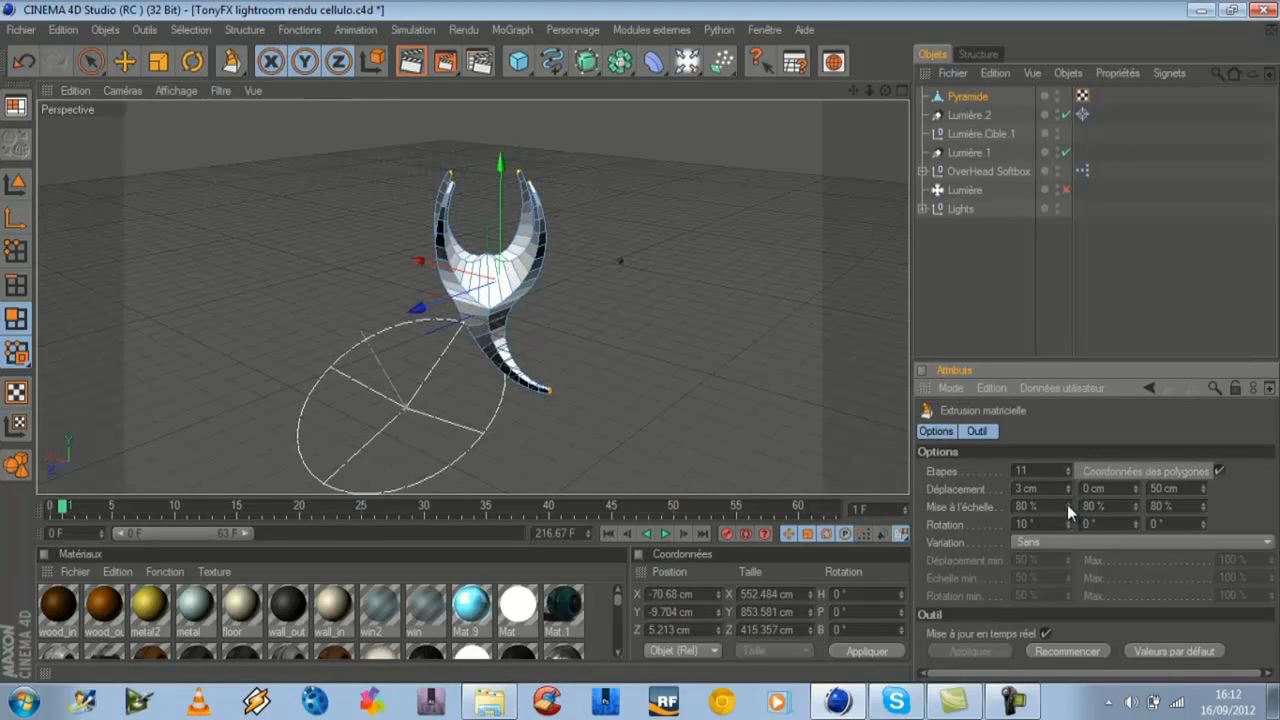
pyautogui.click(1022, 470)
pyautogui.moveTo(640, 347)
pyautogui.keyDown('alt'); pyautogui.mouseDown()
pyautogui.moveTo(595, 341)
pyautogui.moveTo(640, 341)
pyautogui.moveTo(674, 417)
pyautogui.moveTo(683, 343)
pyautogui.moveTo(640, 349)
pyautogui.mouseUp(); pyautogui.keyUp('alt')
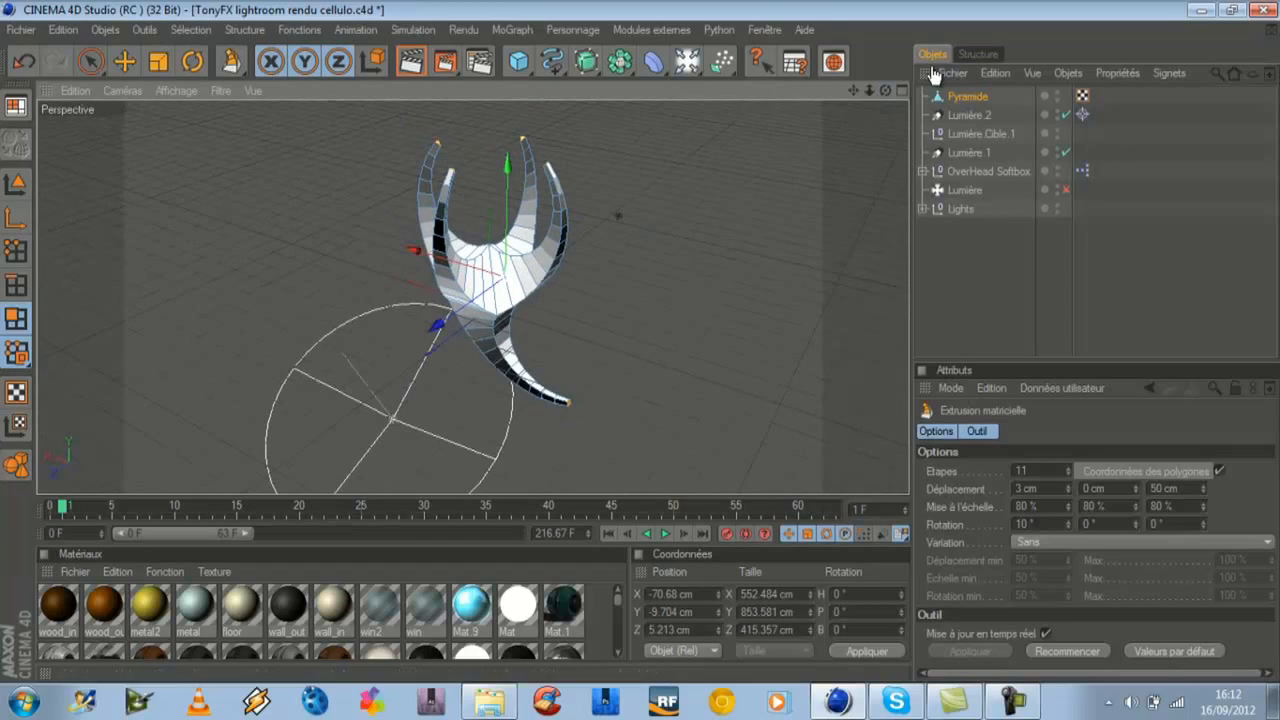
pyautogui.moveTo(887, 91); pyautogui.dragTo(640, 343)
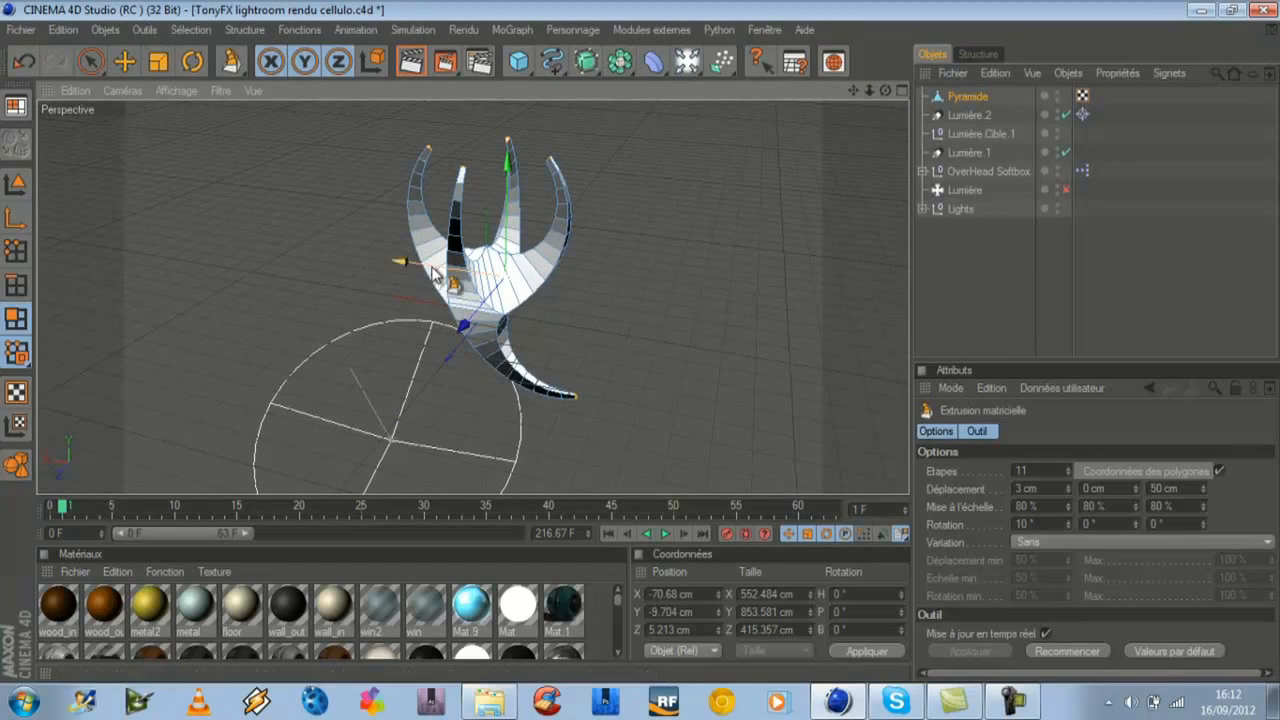
pyautogui.moveTo(386, 214); pyautogui.dragTo(651, 357)
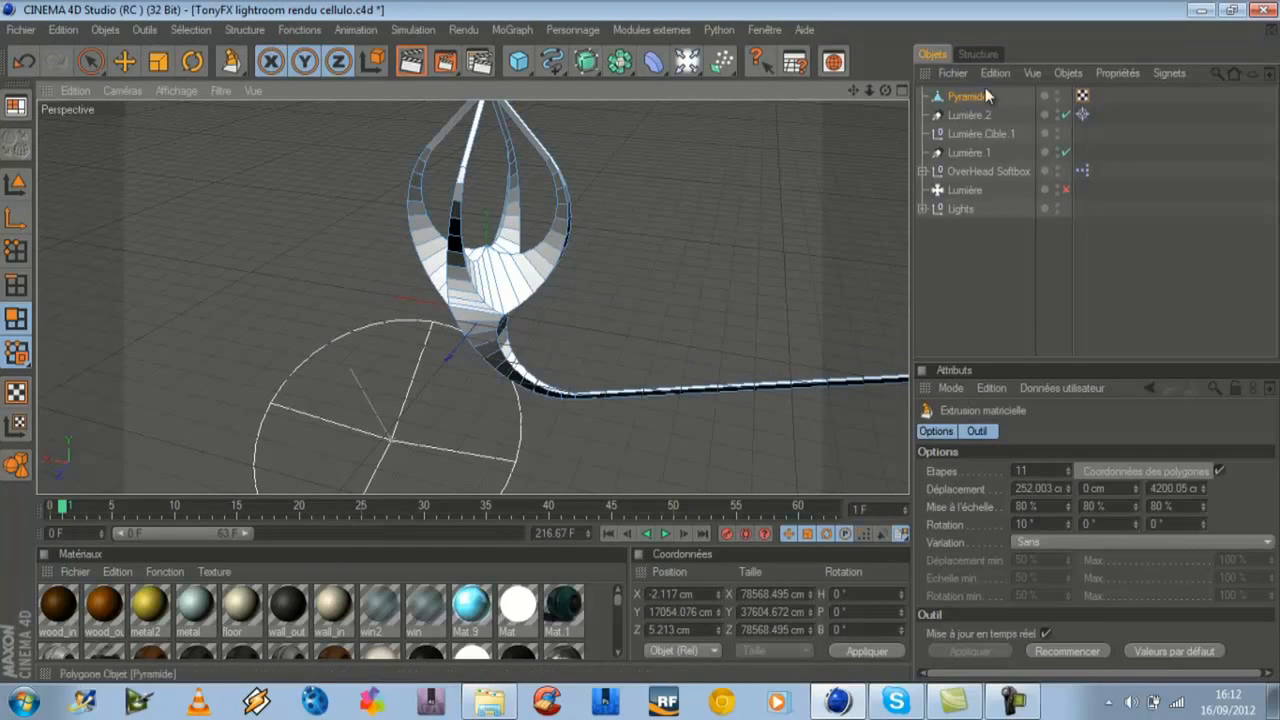
pyautogui.moveTo(885, 90); pyautogui.dragTo(628, 339)
pyautogui.scroll(-10, 645, 343)
pyautogui.scroll(10, 640, 342)
pyautogui.scroll(-2, 640, 341)
pyautogui.hotkey('ctrl', 'z')
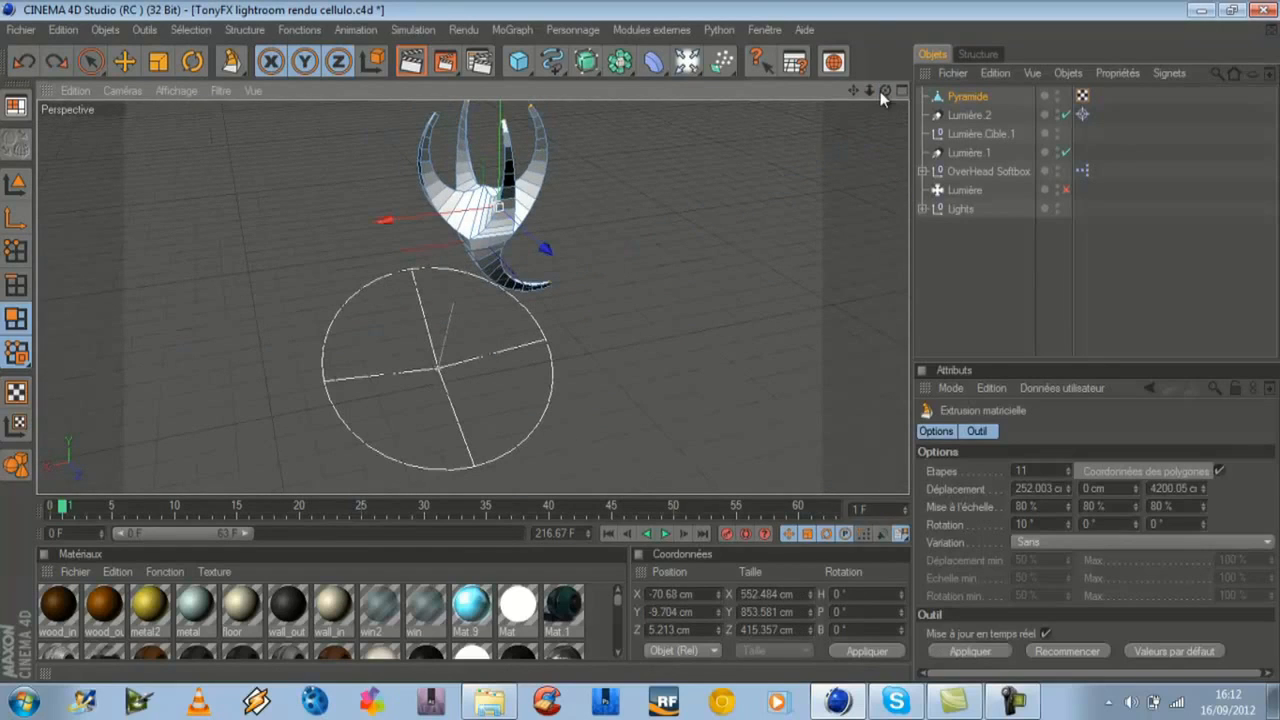
# - Set the first rotation value of the matrix extrusion to 91°
pyautogui.moveTo(887, 91); pyautogui.dragTo(640, 341)
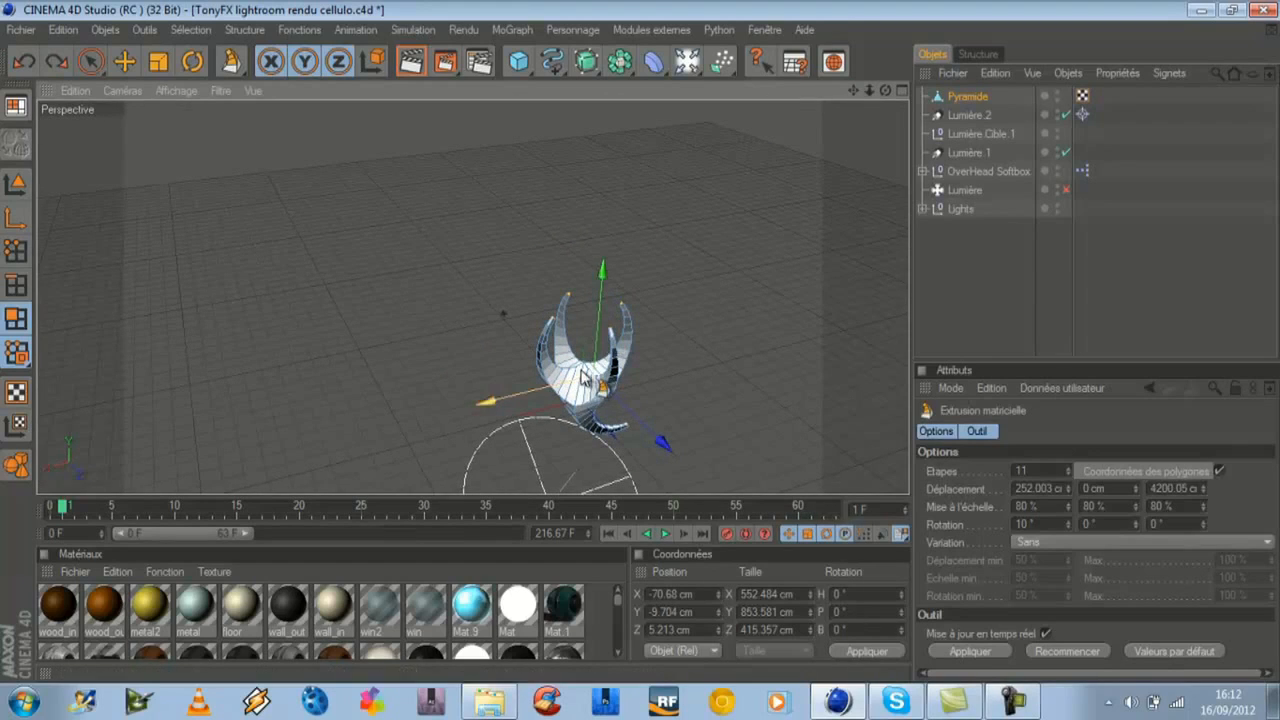
pyautogui.moveTo(886, 91); pyautogui.dragTo(640, 345)
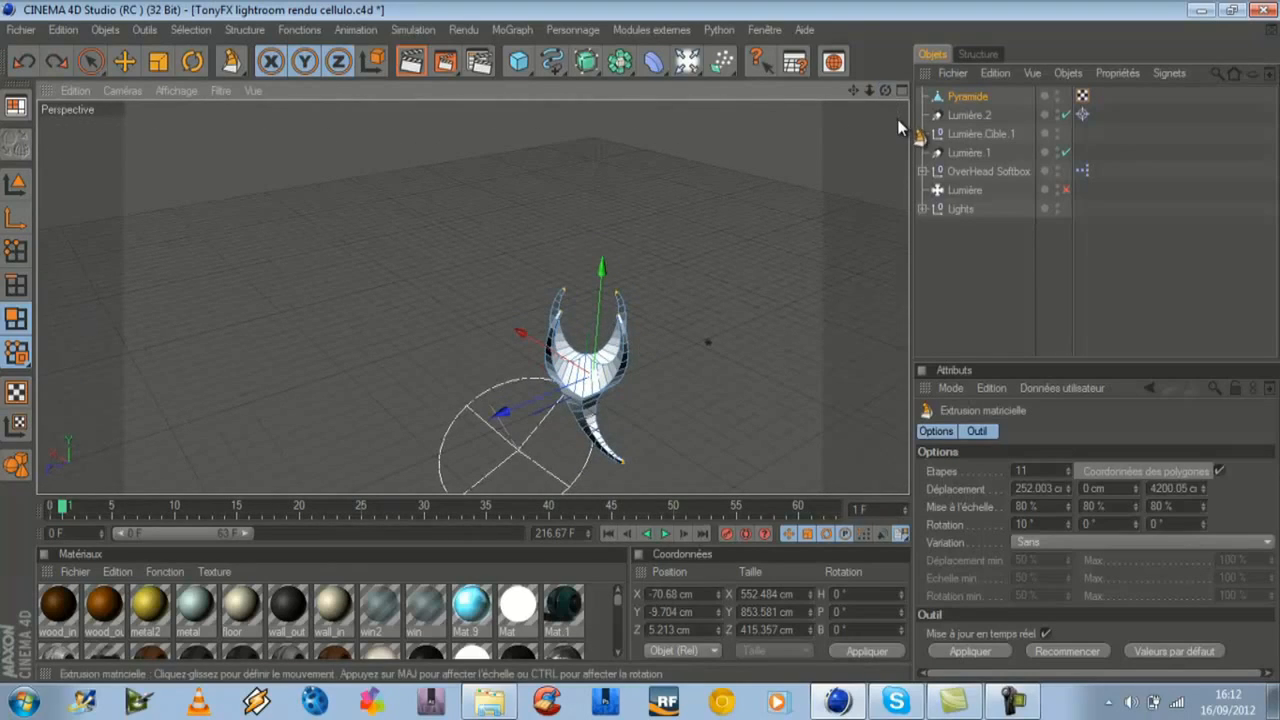
pyautogui.keyDown('alt'); pyautogui.moveTo(873, 247); pyautogui.dragTo(860, 200); pyautogui.keyUp('alt')
pyautogui.moveTo(862, 91); pyautogui.dragTo(855, 94)
pyautogui.moveTo(1069, 522); pyautogui.dragTo(1067, 524)
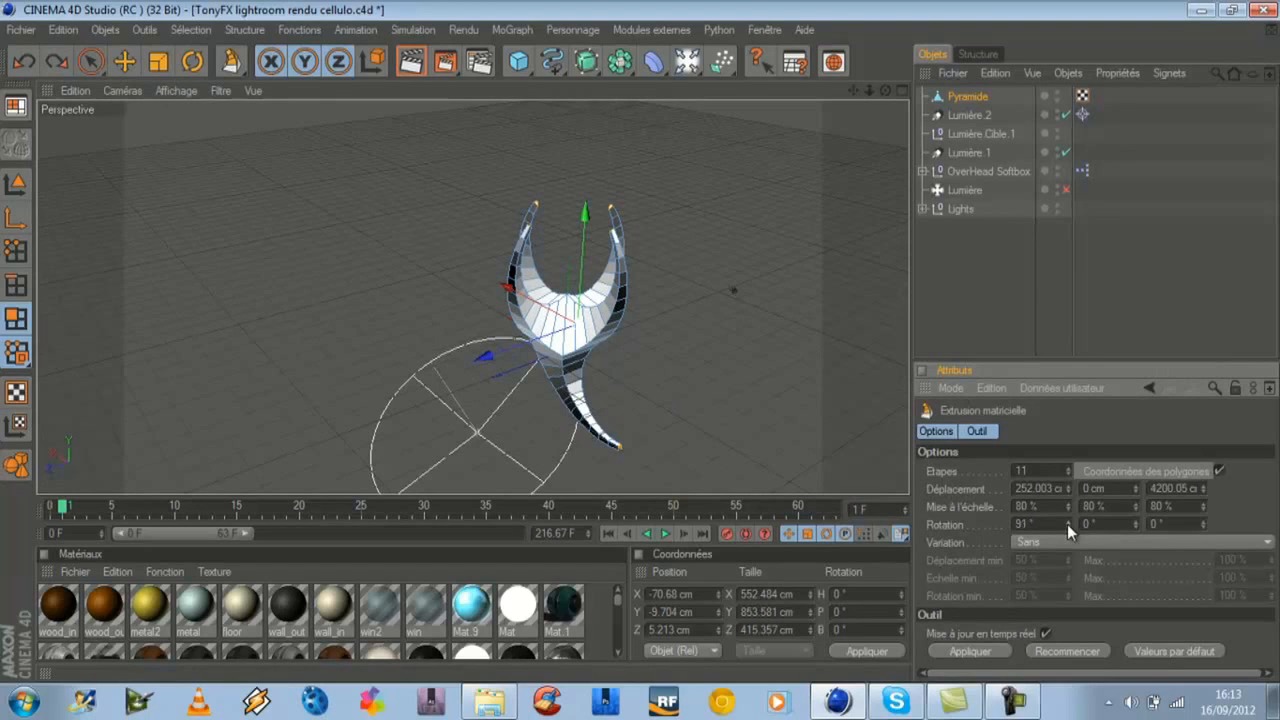
pyautogui.click(969, 651)
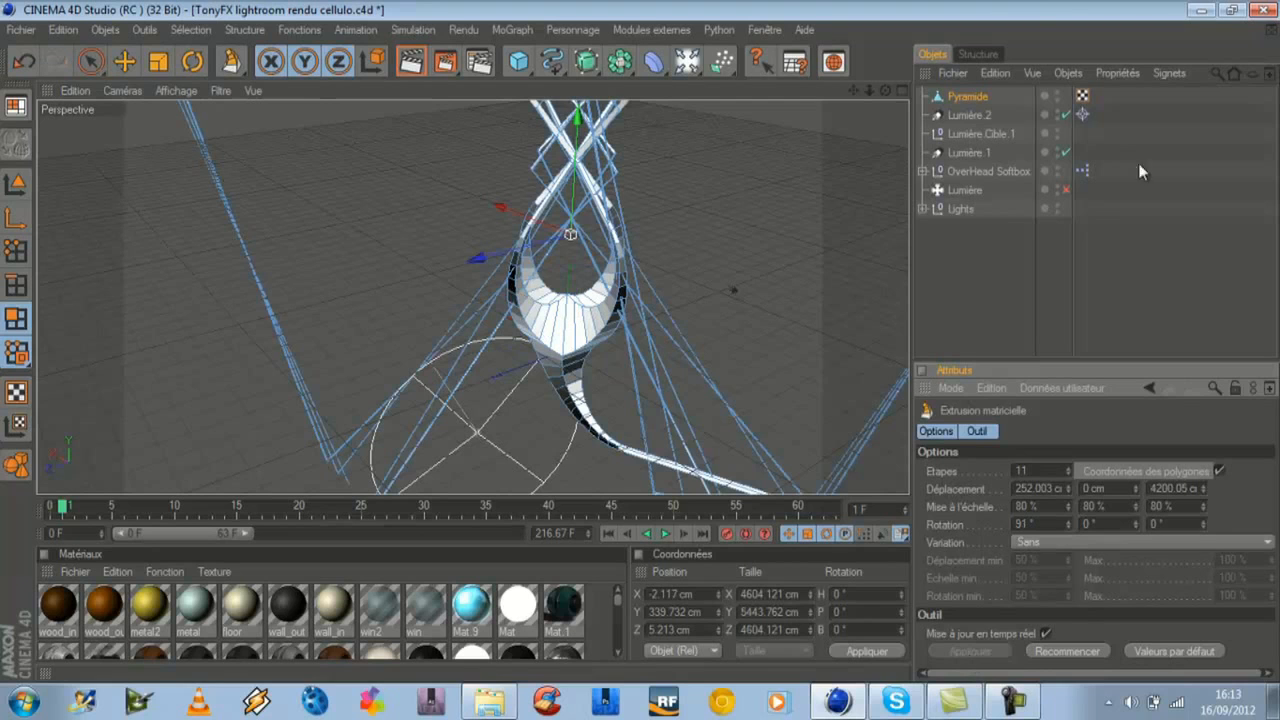
pyautogui.scroll(-5, 744, 225)
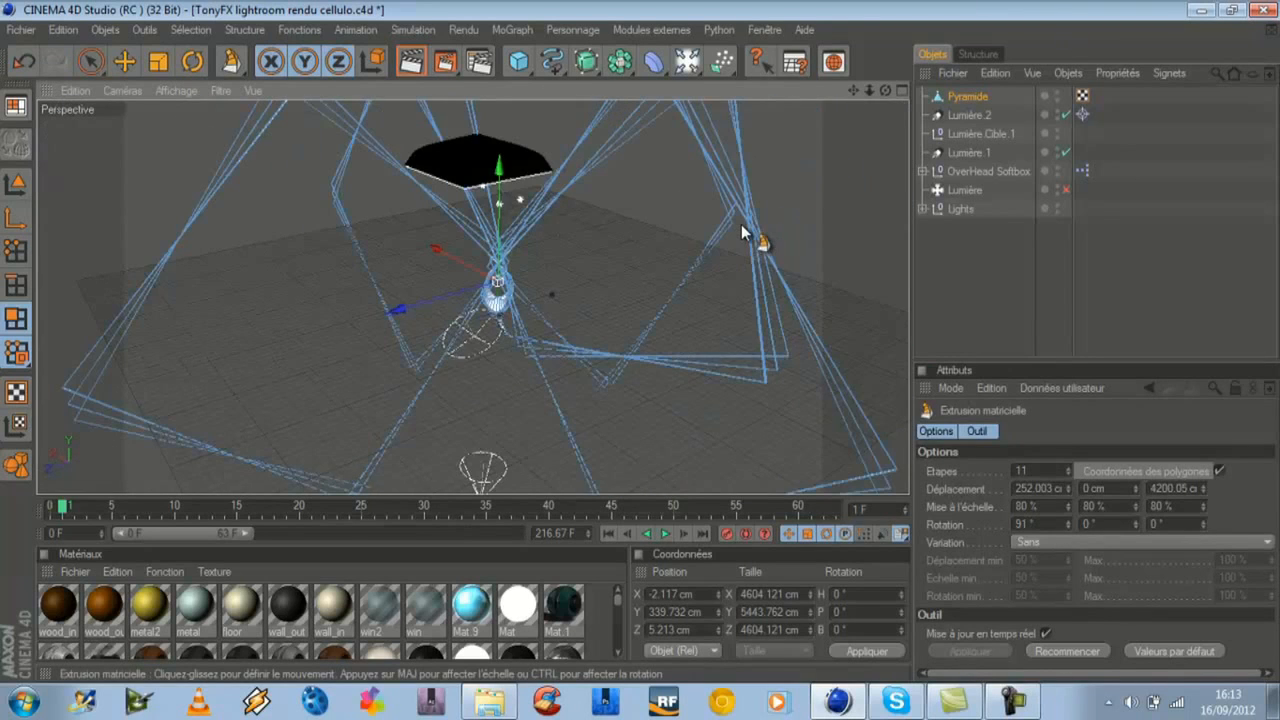
pyautogui.scroll(6, 741, 224)
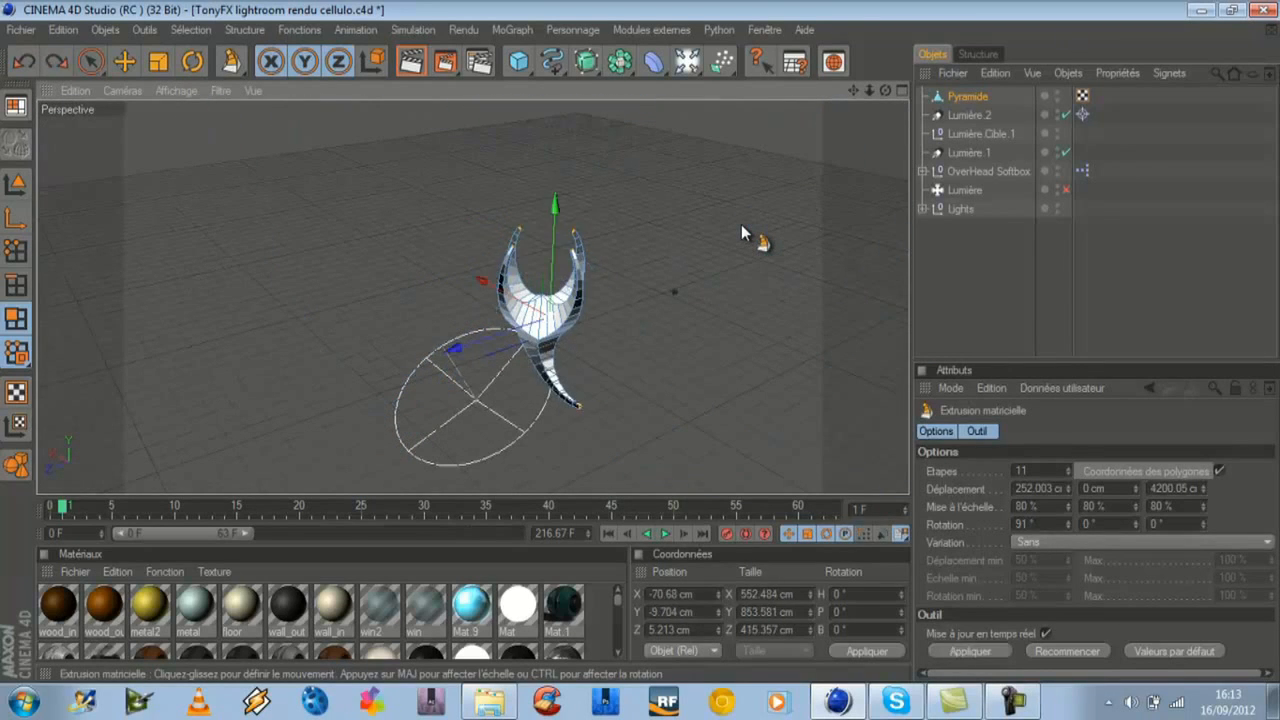
pyautogui.hotkey('ctrl', 'z')
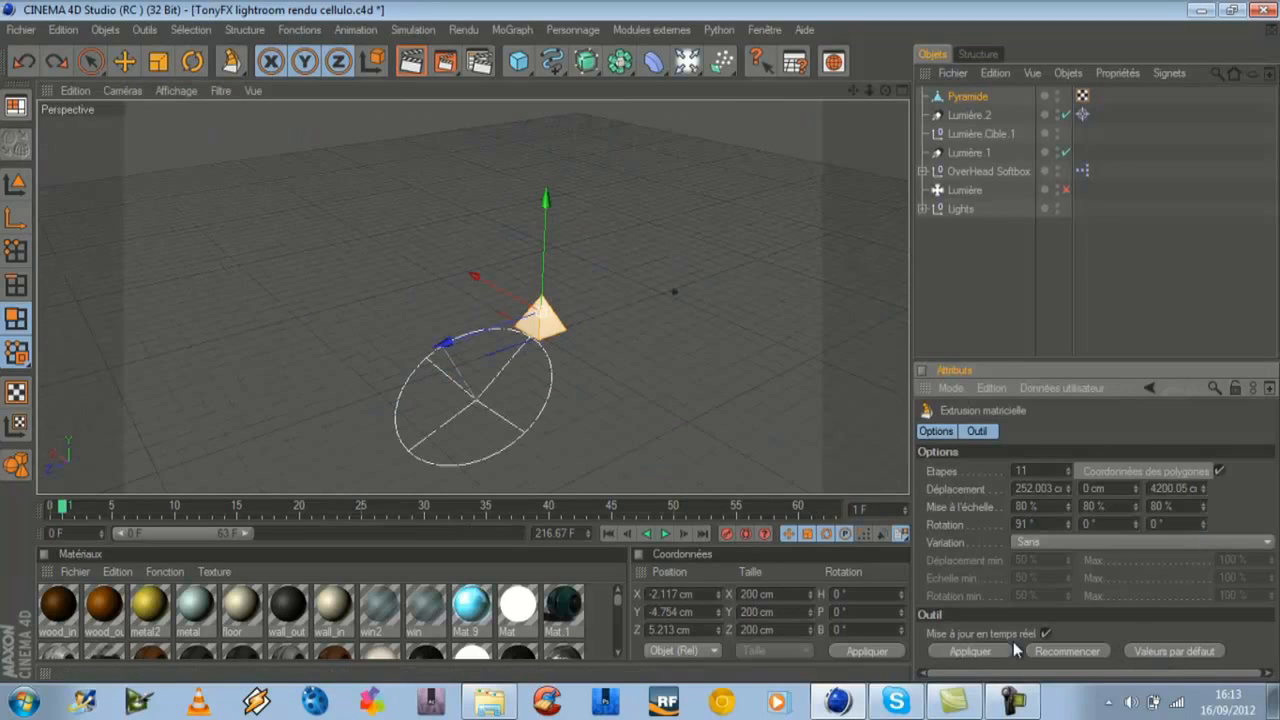
pyautogui.click(972, 651)
pyautogui.scroll(-6, 663, 334)
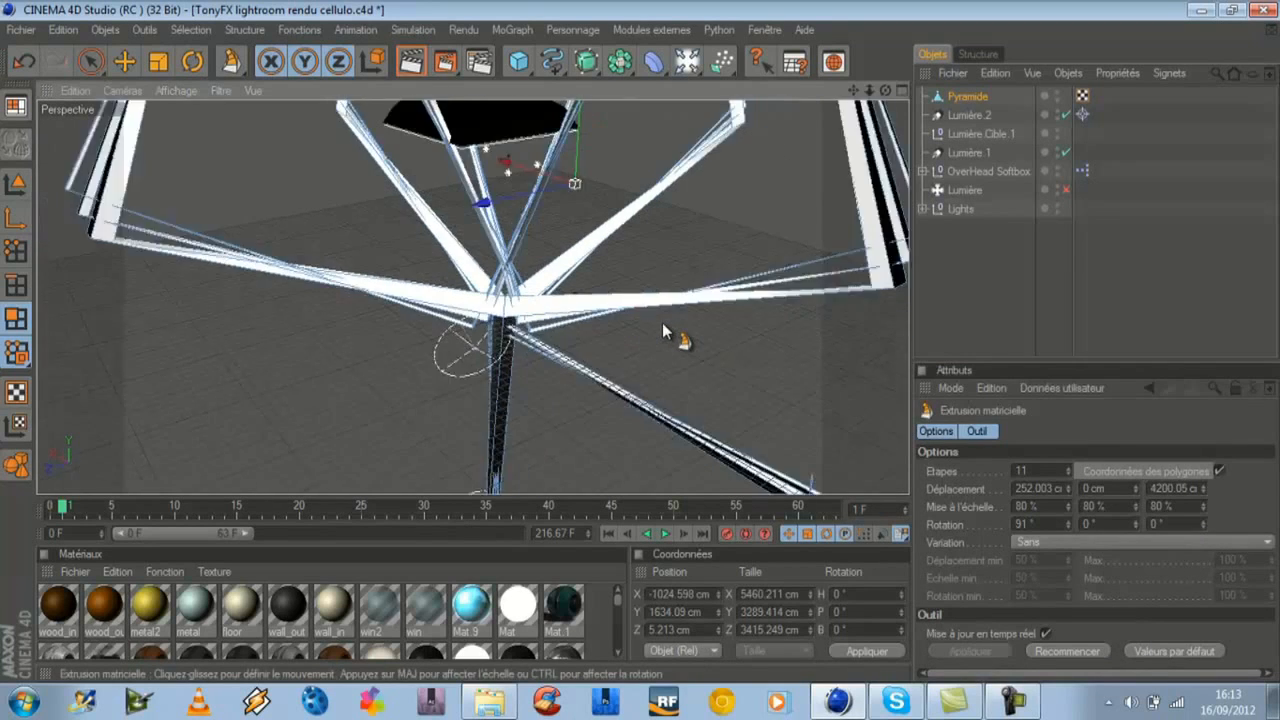
pyautogui.scroll(8, 663, 334)
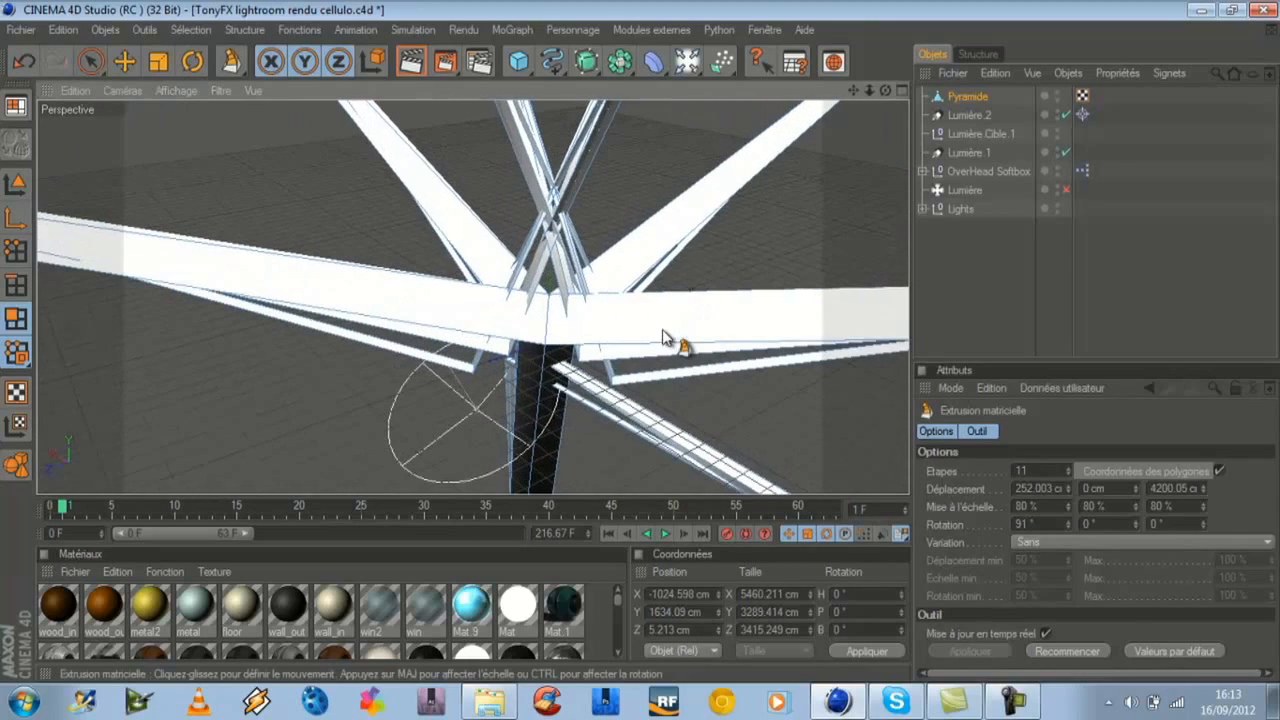
pyautogui.hotkey('ctrl', 'z')
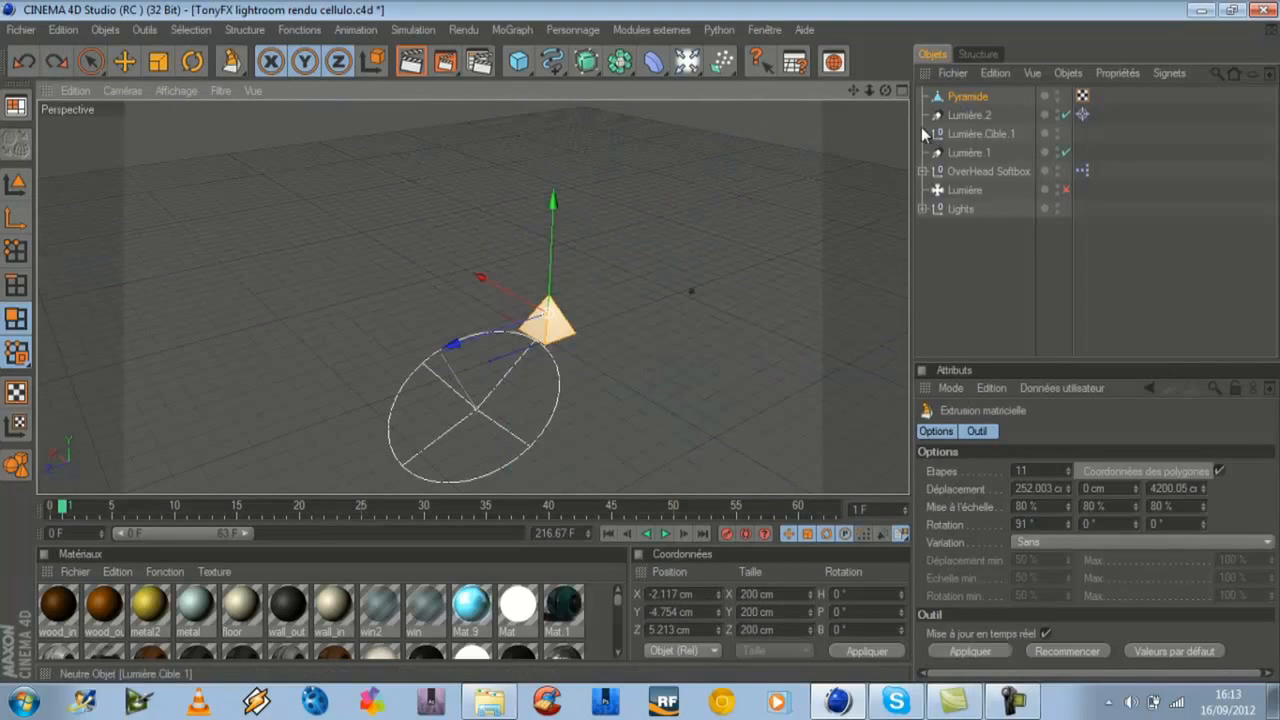
# - Delete the existing pyramid and replace it with a new pyramid made editable
pyautogui.click(987, 97)
pyautogui.press('Delete')
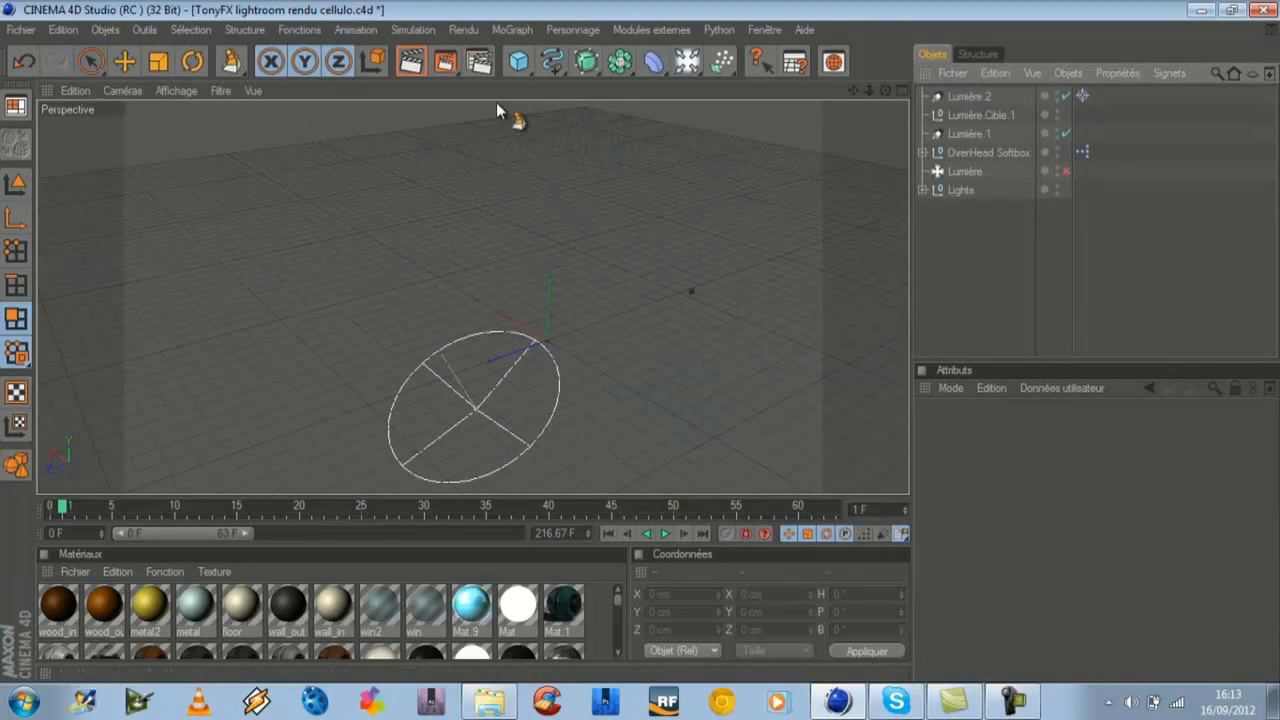
pyautogui.moveTo(518, 62); pyautogui.dragTo(963, 180)
pyautogui.click(15, 145)
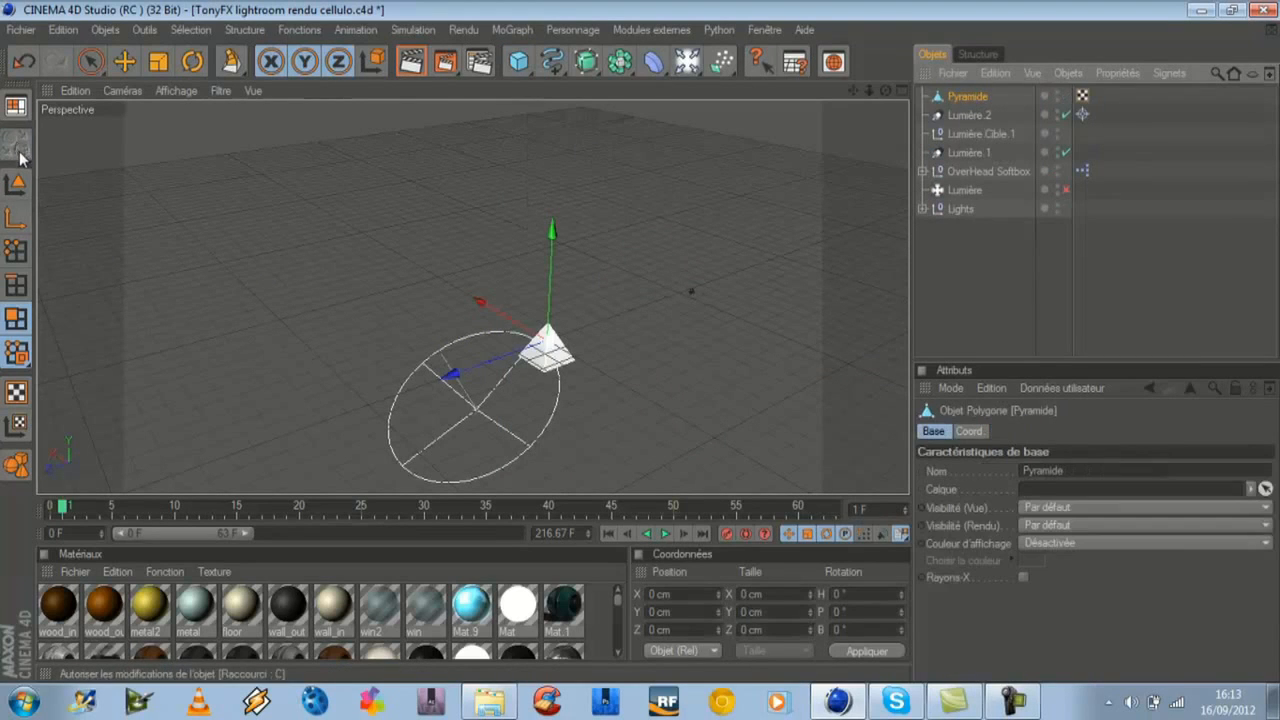
# - Select all faces of the new pyramid and apply a matrix extrusion with the default values
pyautogui.click(16, 320)
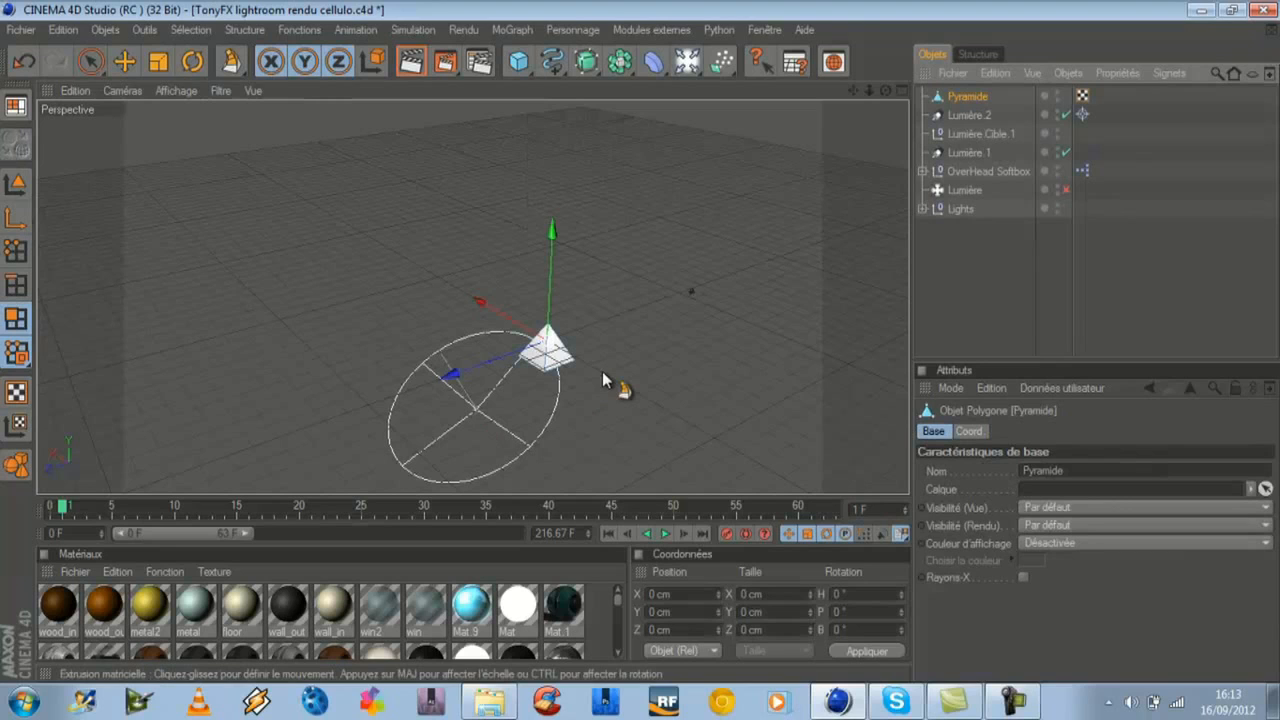
pyautogui.hotkey('ctrl', 'a')
pyautogui.rightClick(614, 330)
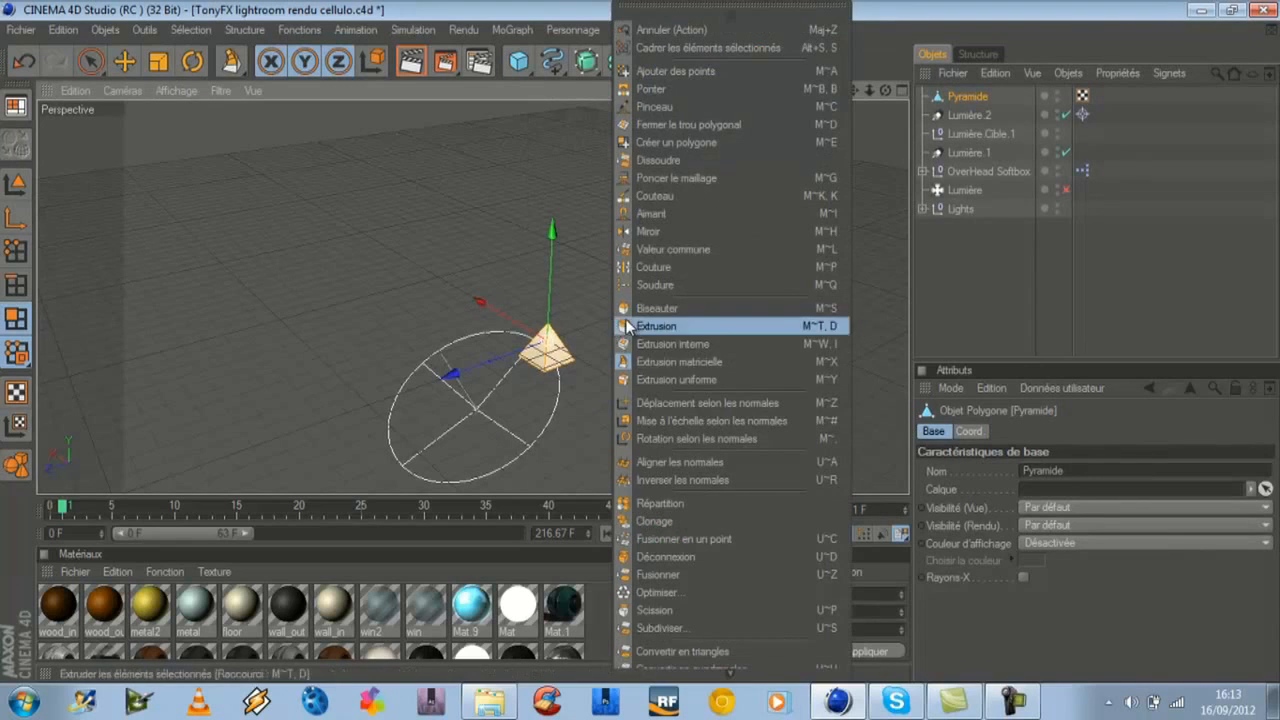
pyautogui.click(739, 361)
pyautogui.click(1172, 651)
pyautogui.click(950, 652)
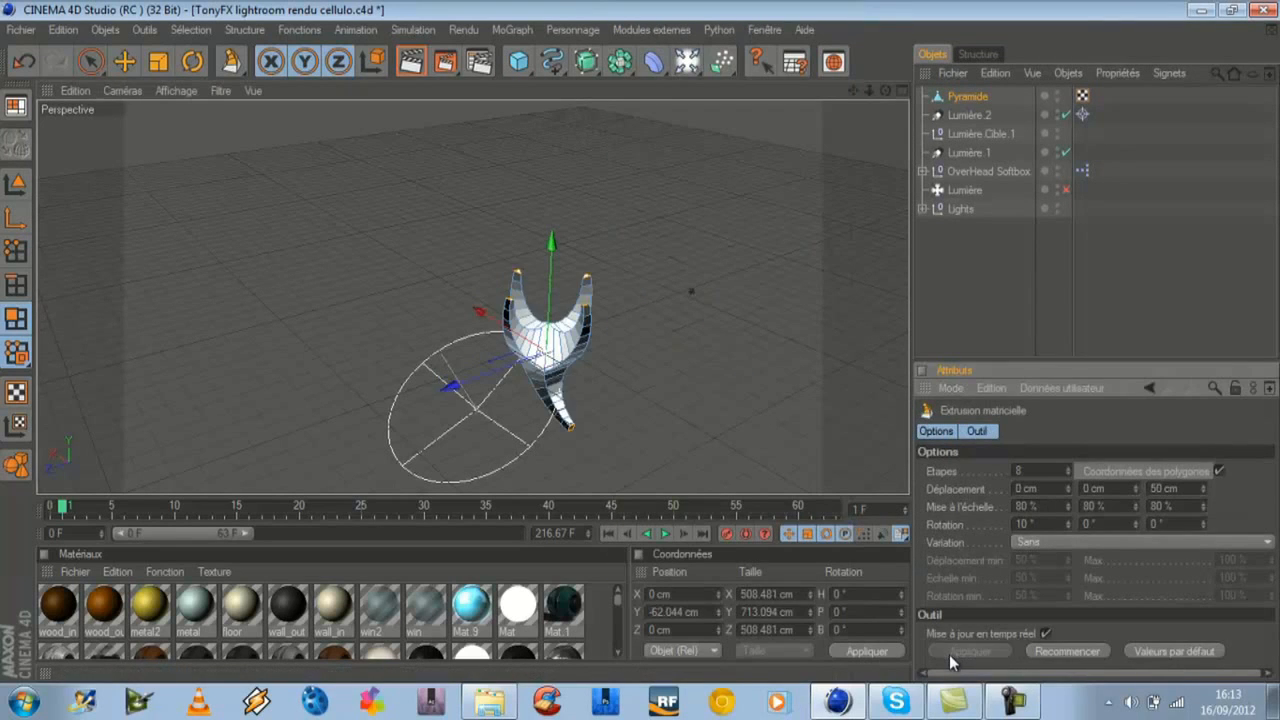
# - Raise the new pyramid's matrix extrusion to 11 steps (Etapes)
pyautogui.click(1071, 468)
pyautogui.click(1071, 468)
pyautogui.click(1071, 468)
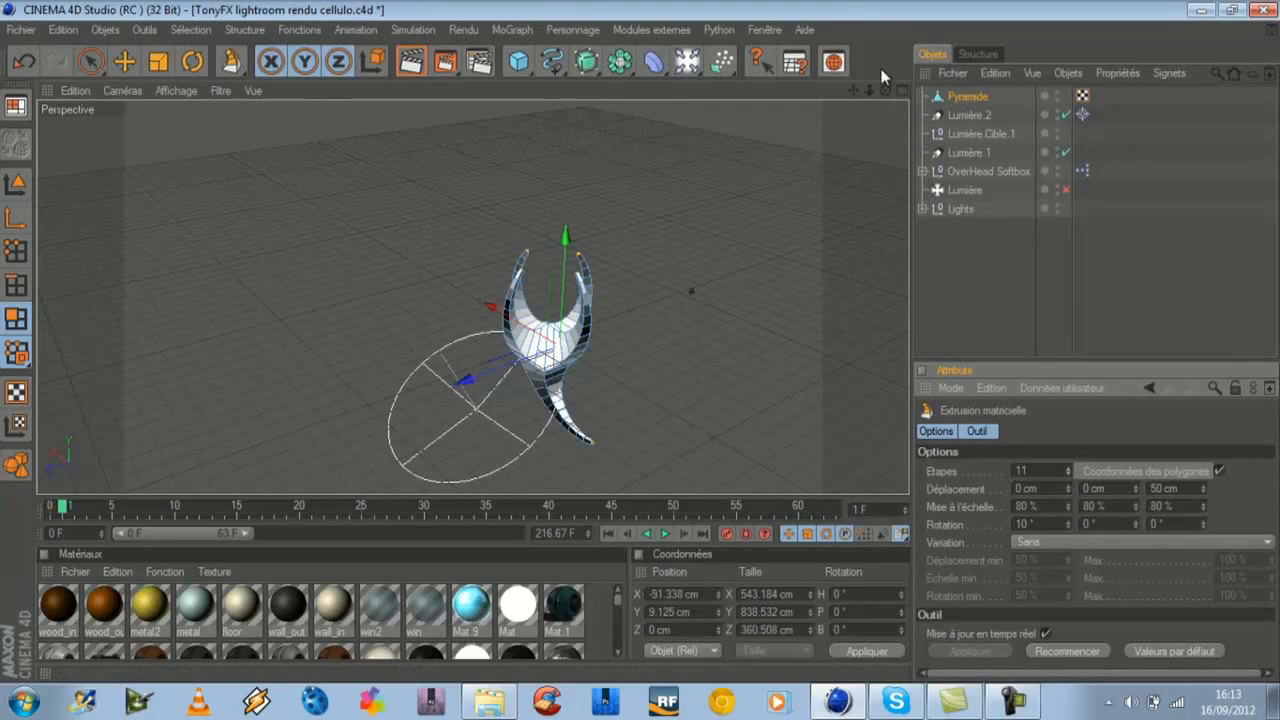
pyautogui.moveTo(885, 91); pyautogui.dragTo(639, 347)
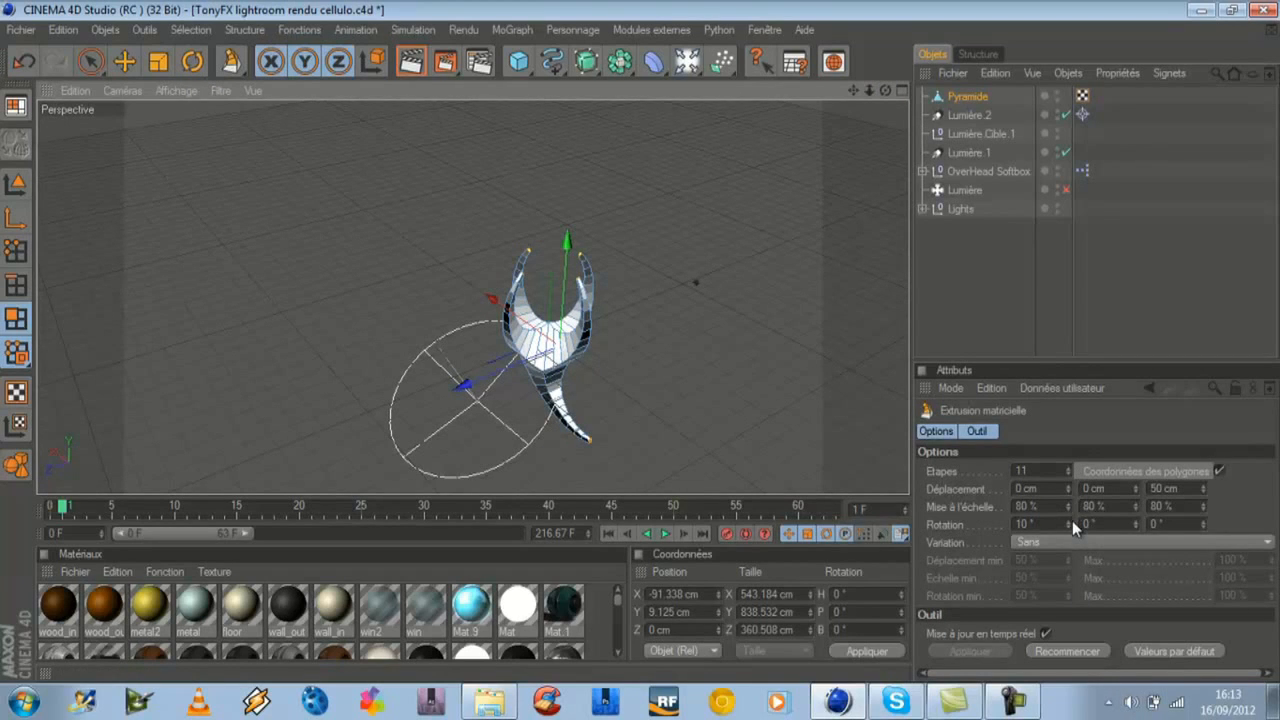
# - Set the matrix extrusion's first rotation value to 8° and the second to -1°
pyautogui.moveTo(1069, 522); pyautogui.dragTo(1067, 527)
pyautogui.scroll(-3, 697, 247)
pyautogui.scroll(4, 697, 247)
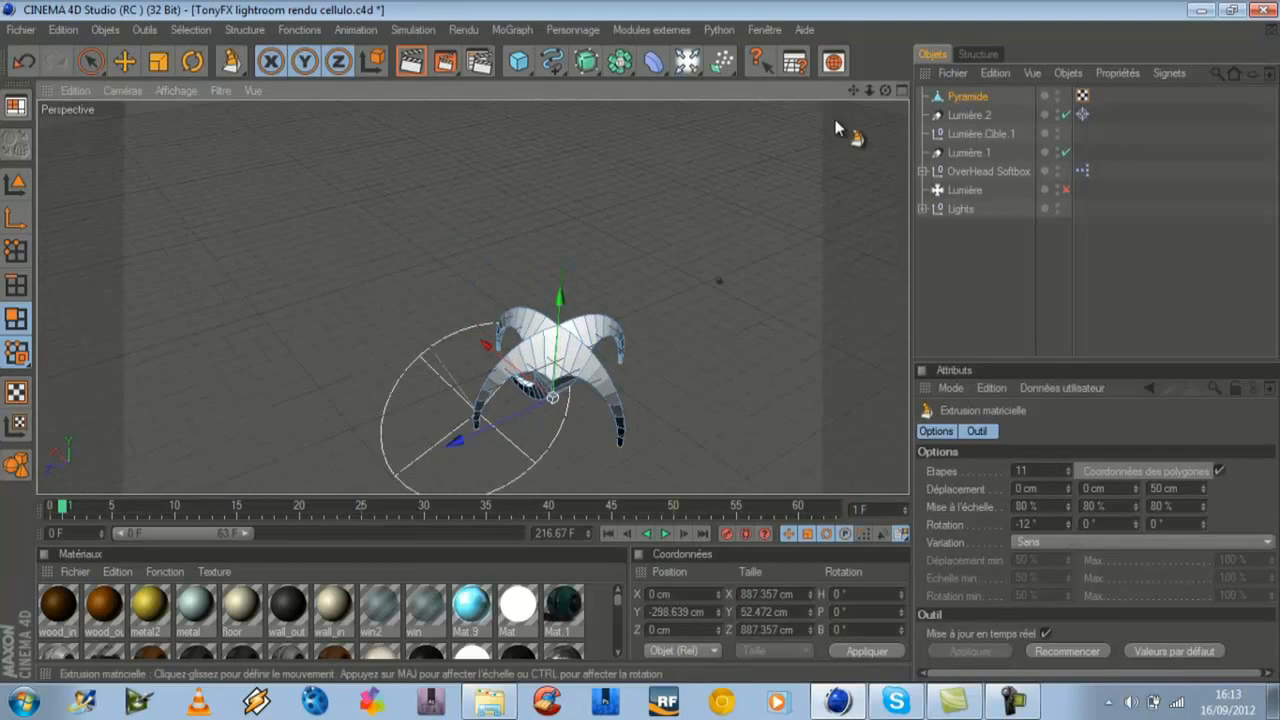
pyautogui.moveTo(886, 90); pyautogui.dragTo(639, 341)
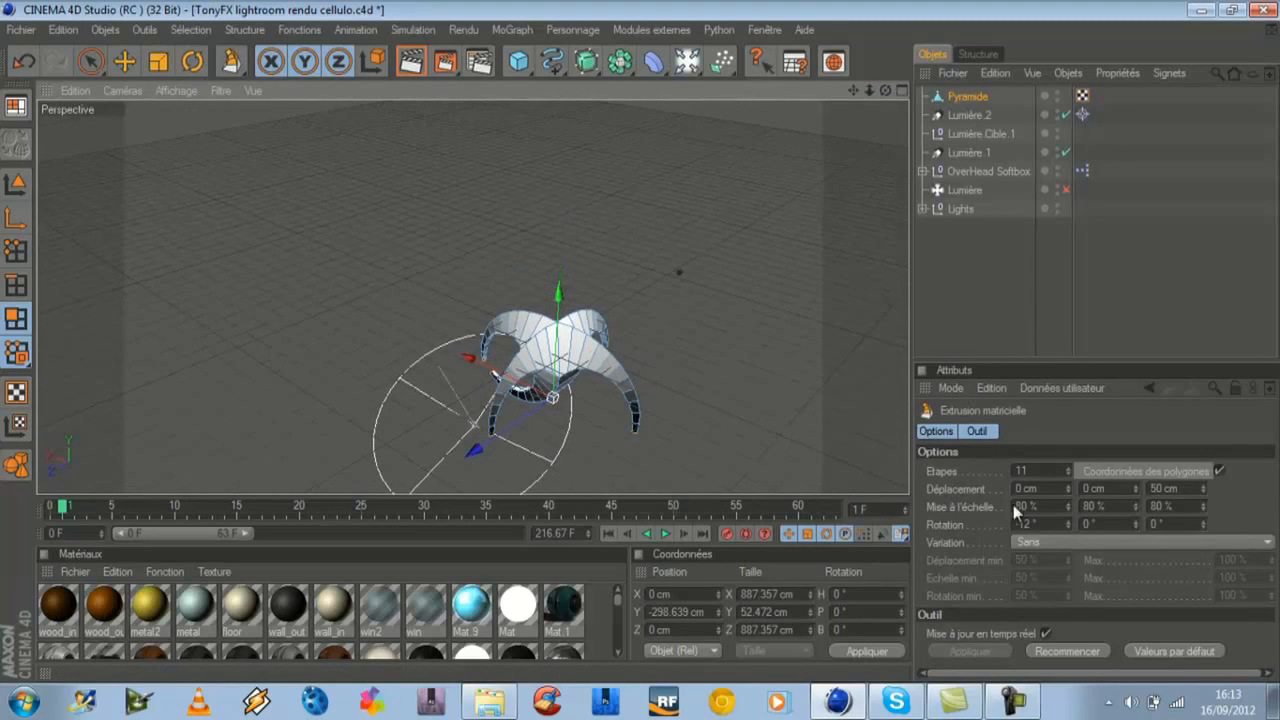
pyautogui.moveTo(1067, 525); pyautogui.dragTo(1068, 528)
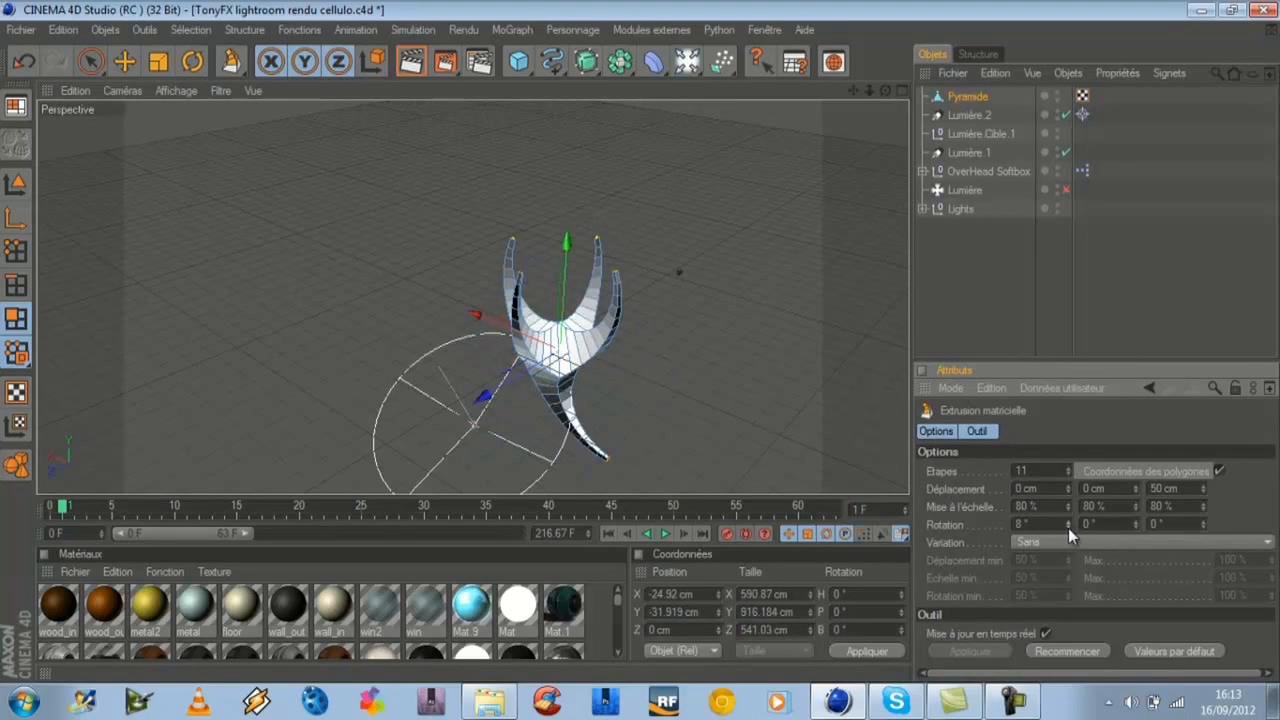
pyautogui.moveTo(885, 90)
pyautogui.mouseDown()
pyautogui.moveTo(637, 347)
pyautogui.moveTo(616, 341)
pyautogui.moveTo(655, 354)
pyautogui.moveTo(657, 331)
pyautogui.moveTo(640, 343)
pyautogui.moveTo(885, 95)
pyautogui.mouseUp()
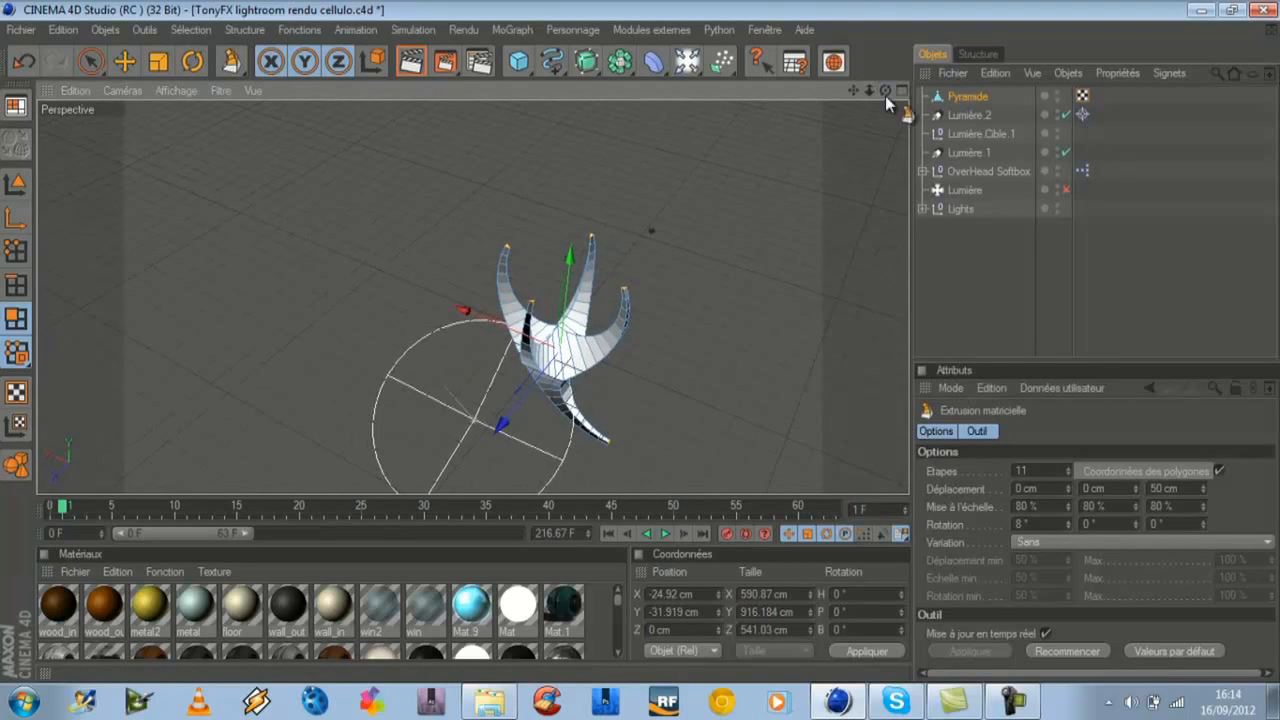
pyautogui.moveTo(1136, 522); pyautogui.dragTo(1136, 523)
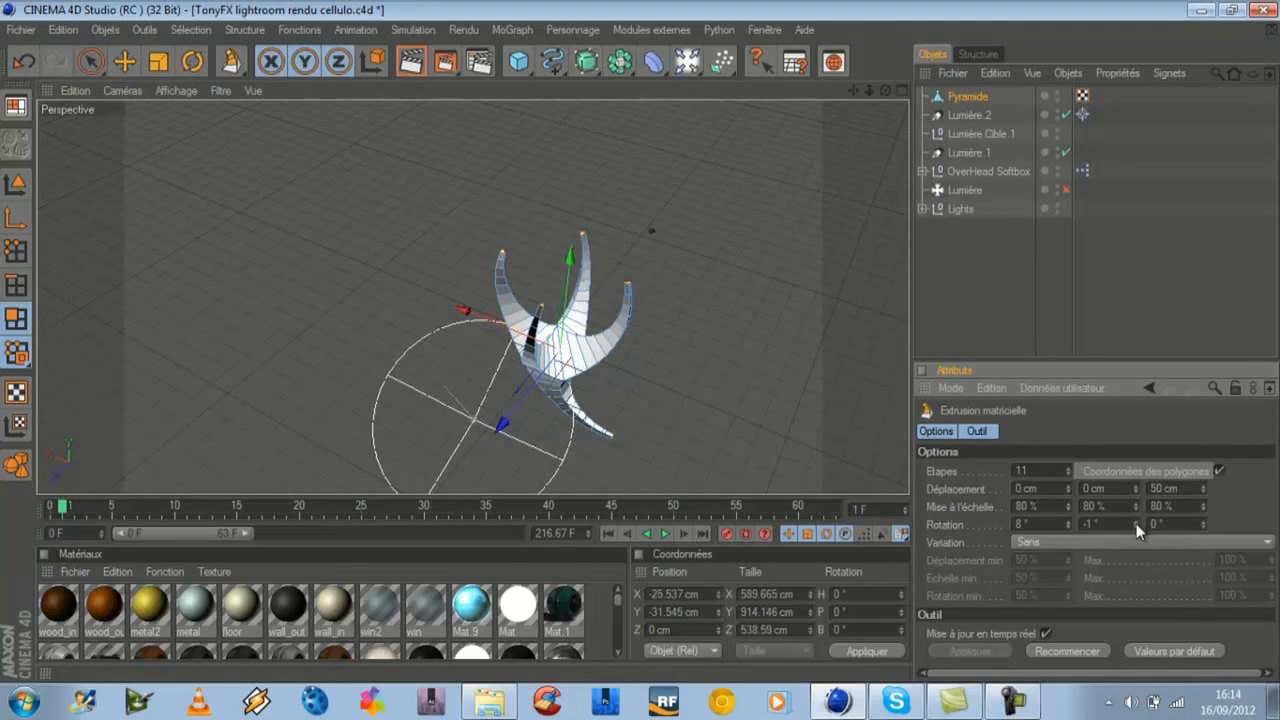
# - Reselect the pyramid, select all of its polygons and apply a second matrix extrusion with the default values
pyautogui.click(1012, 300)
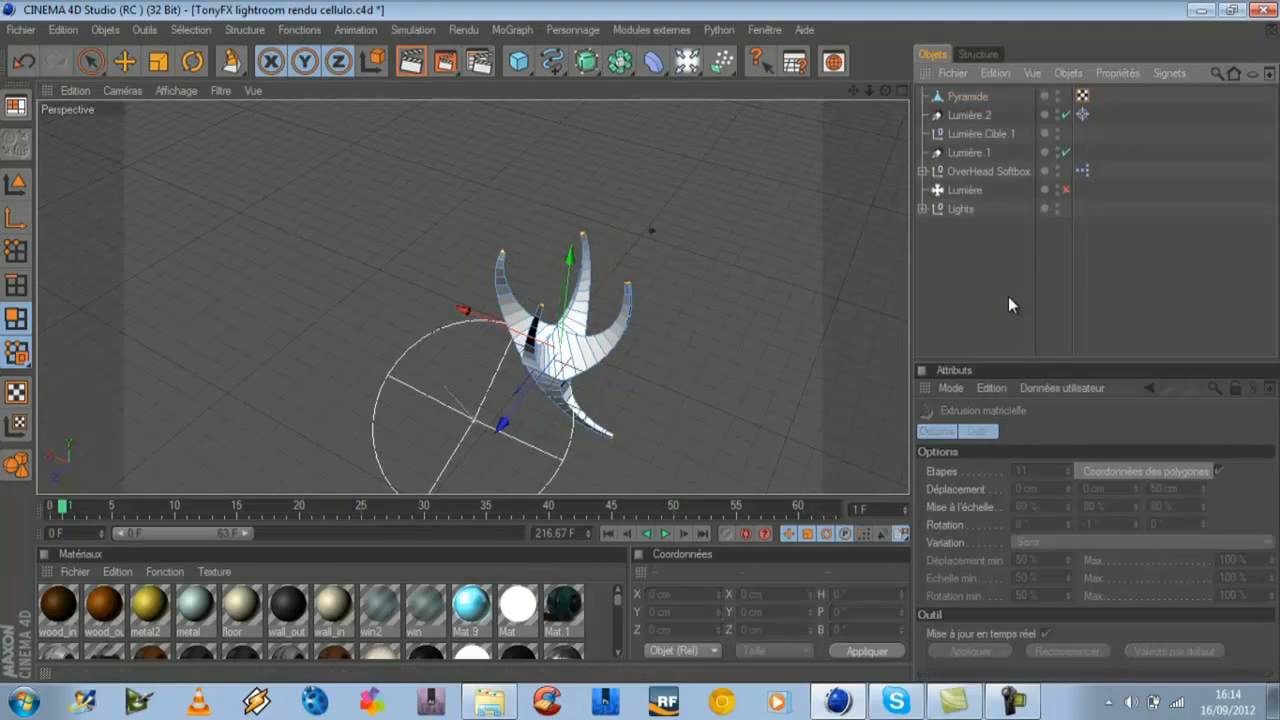
pyautogui.click(972, 95)
pyautogui.click(15, 320)
pyautogui.hotkey('ctrl', 'a')
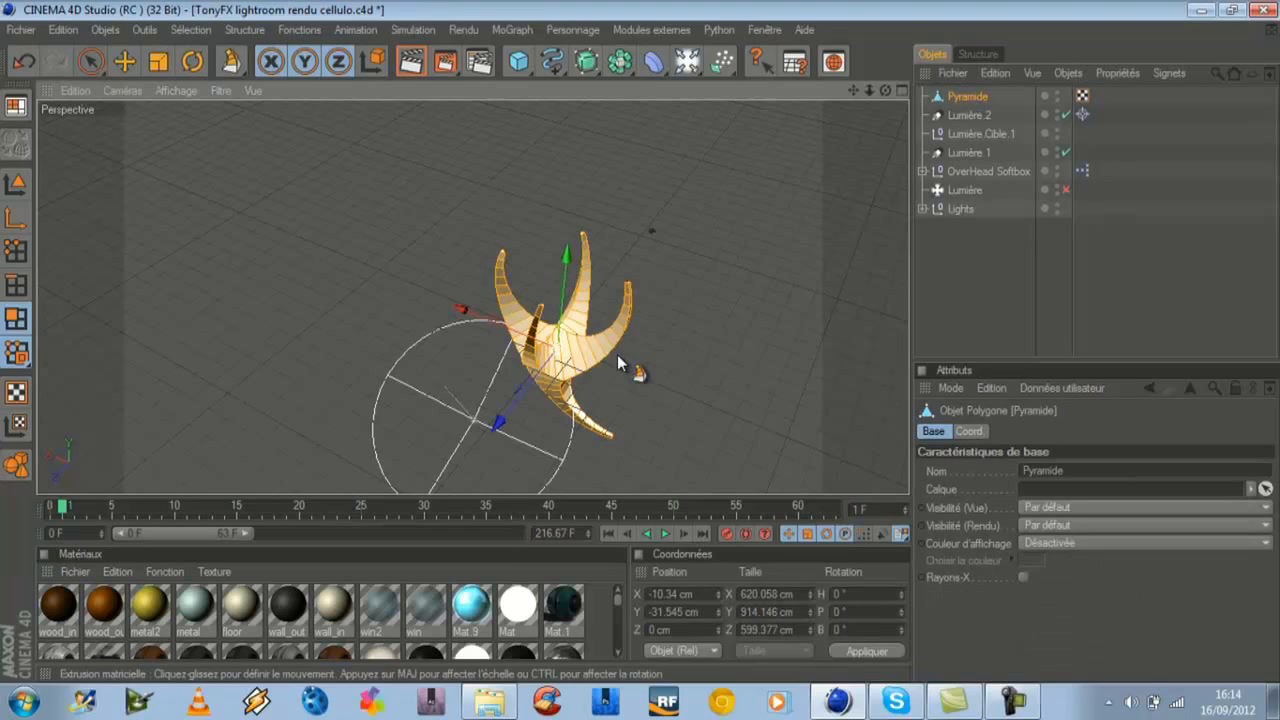
pyautogui.rightClick(613, 263)
pyautogui.click(680, 364)
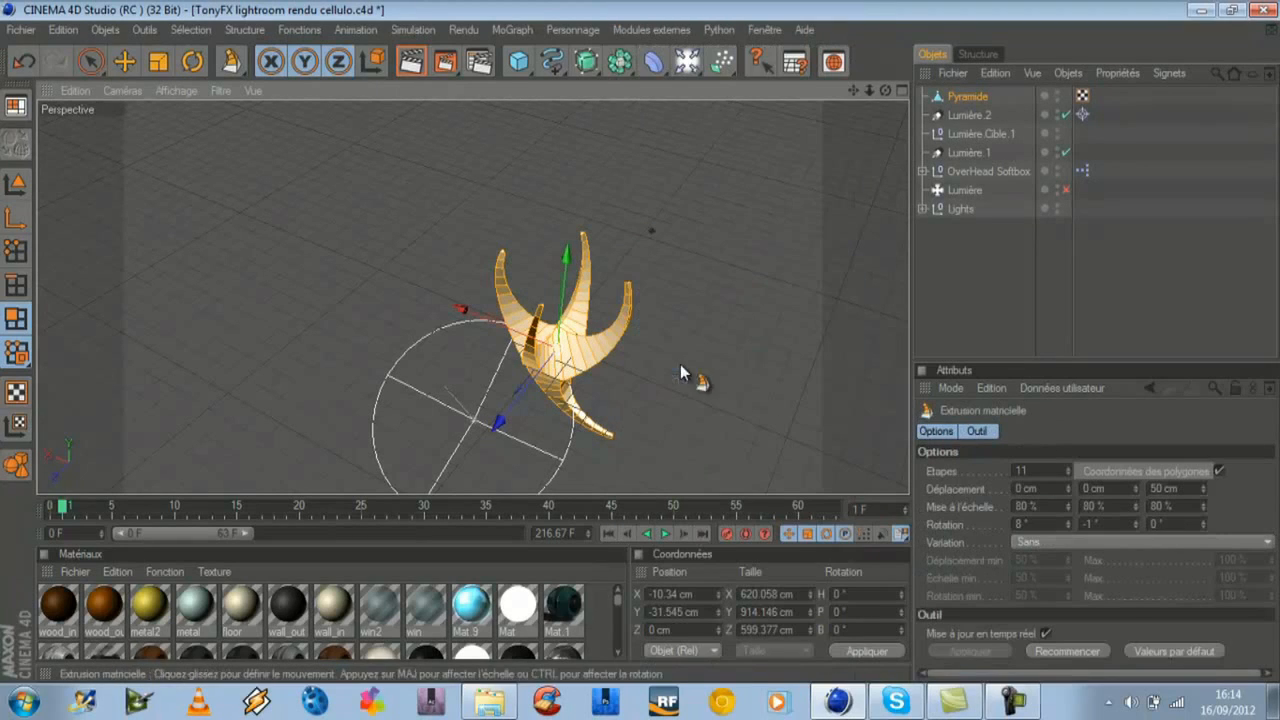
pyautogui.click(1192, 651)
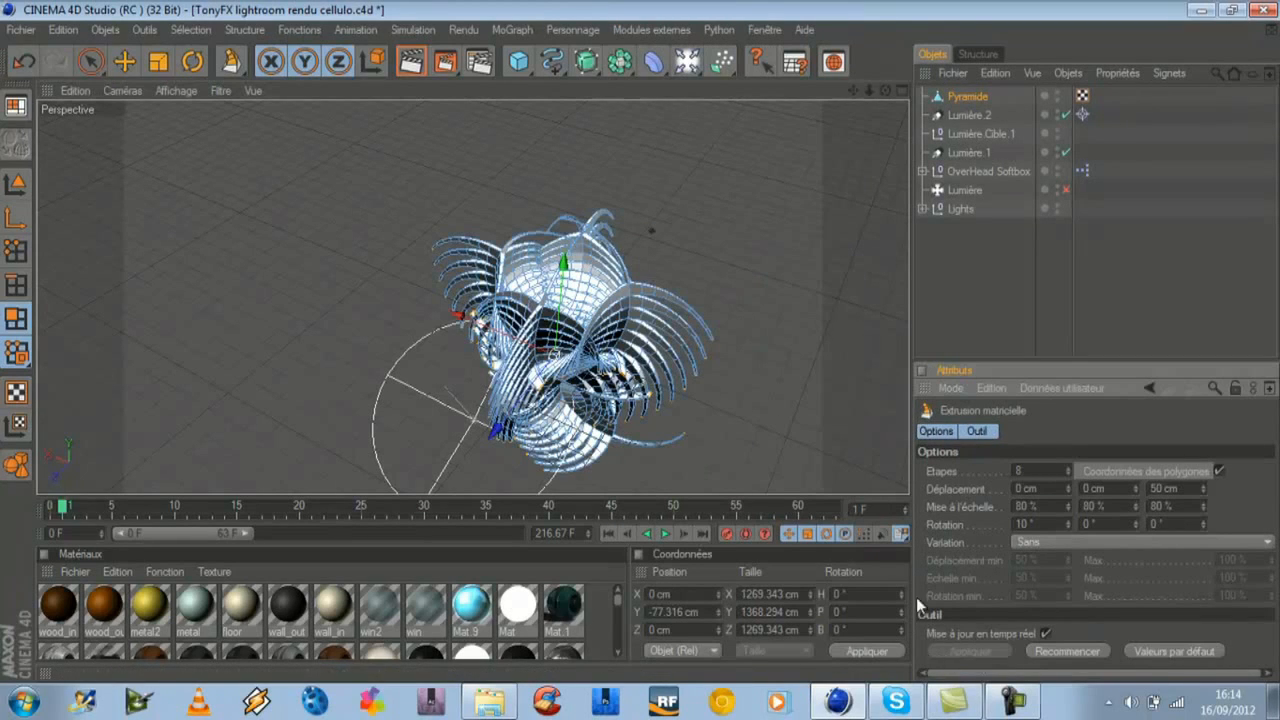
# - Reduce the second matrix extrusion to 1 step (Etapes)
pyautogui.click(1068, 474)
pyautogui.click(1068, 474)
pyautogui.click(1068, 474)
pyautogui.click(1068, 474)
pyautogui.click(1068, 474)
pyautogui.click(1068, 474)
pyautogui.click(1068, 474)
pyautogui.click(1068, 474)
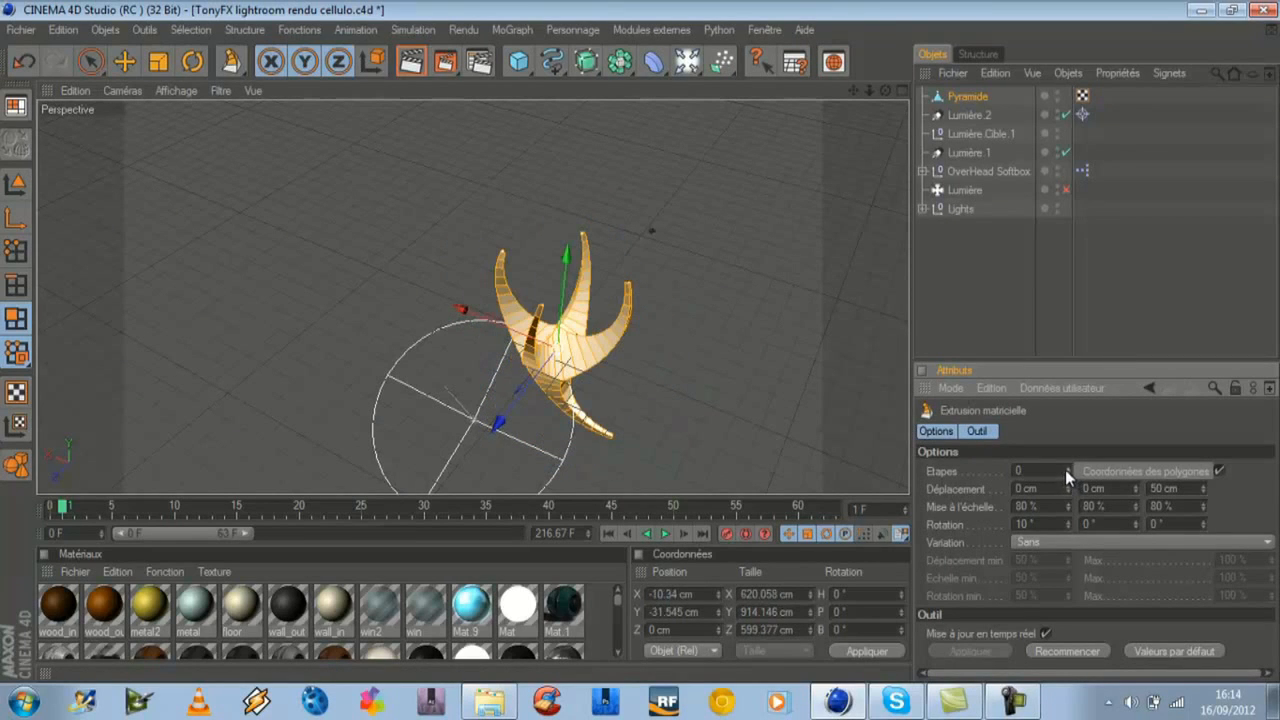
pyautogui.click(1067, 468)
pyautogui.moveTo(883, 90); pyautogui.dragTo(643, 349)
pyautogui.click(779, 251)
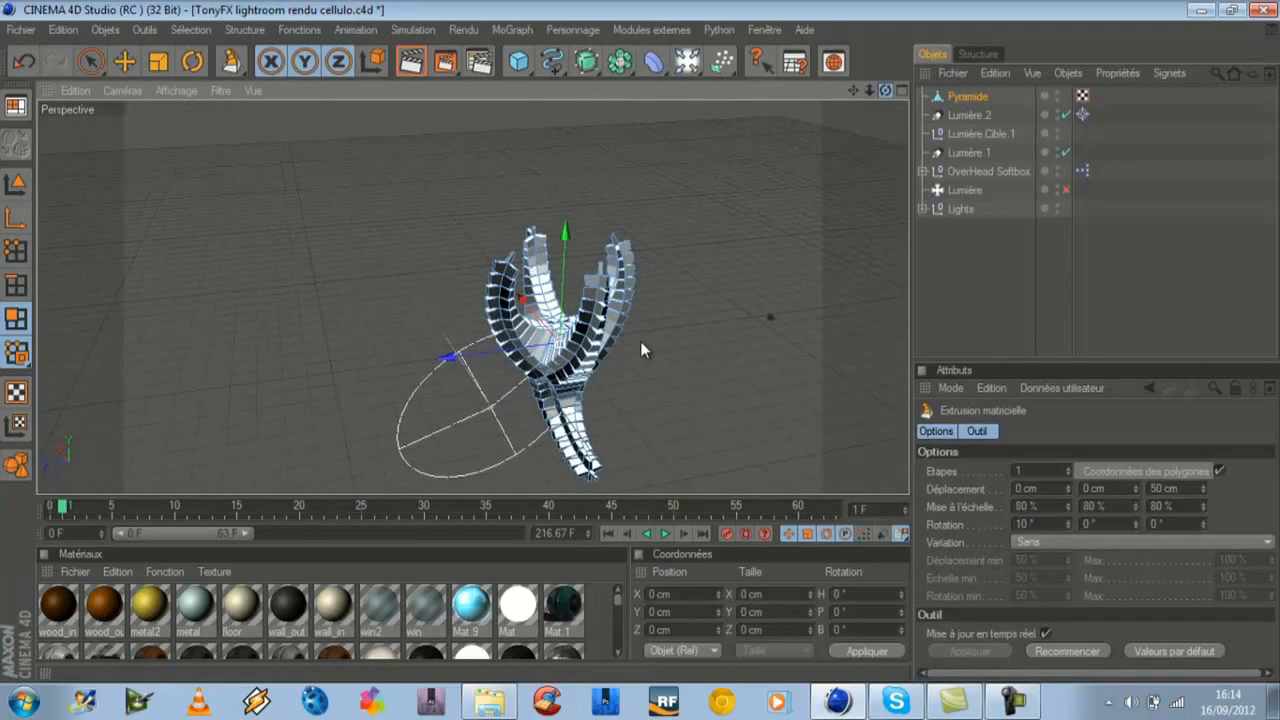
# - Set the first rotation value of the second matrix extrusion to 39°
pyautogui.click(1069, 522)
pyautogui.moveTo(1069, 523); pyautogui.dragTo(1069, 524)
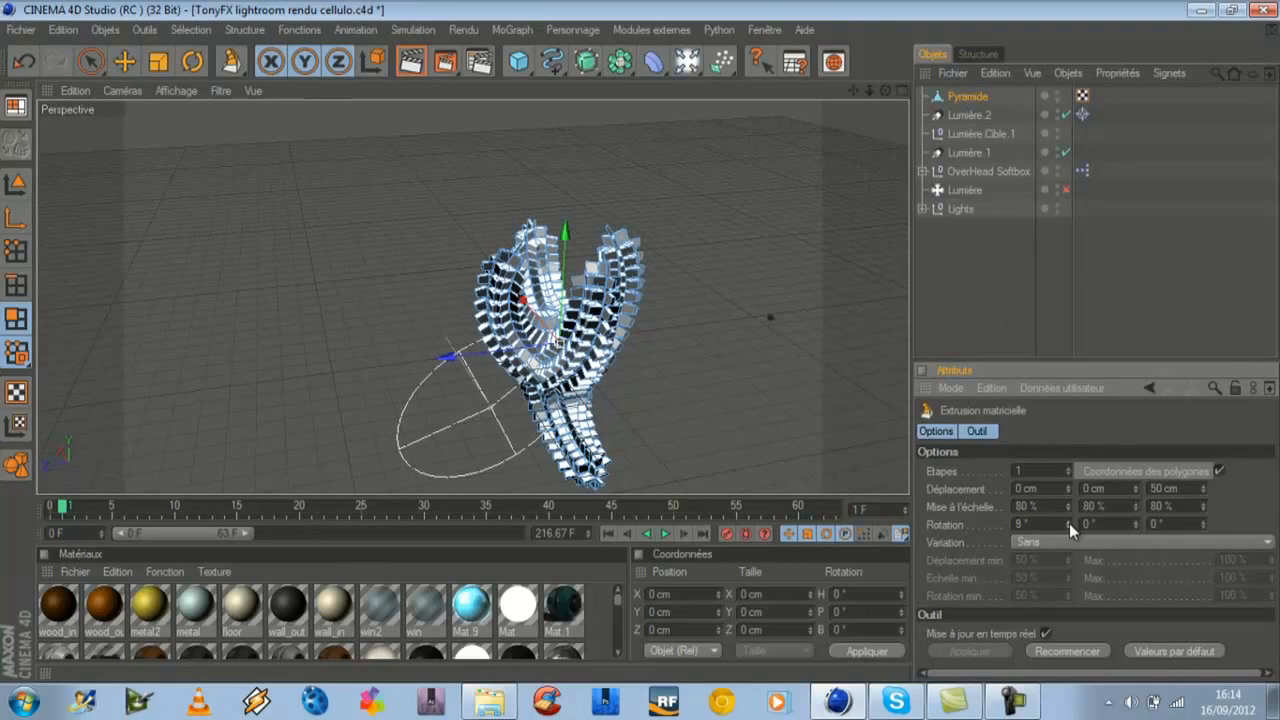
pyautogui.moveTo(1067, 522); pyautogui.dragTo(1067, 524)
pyautogui.click(1067, 525)
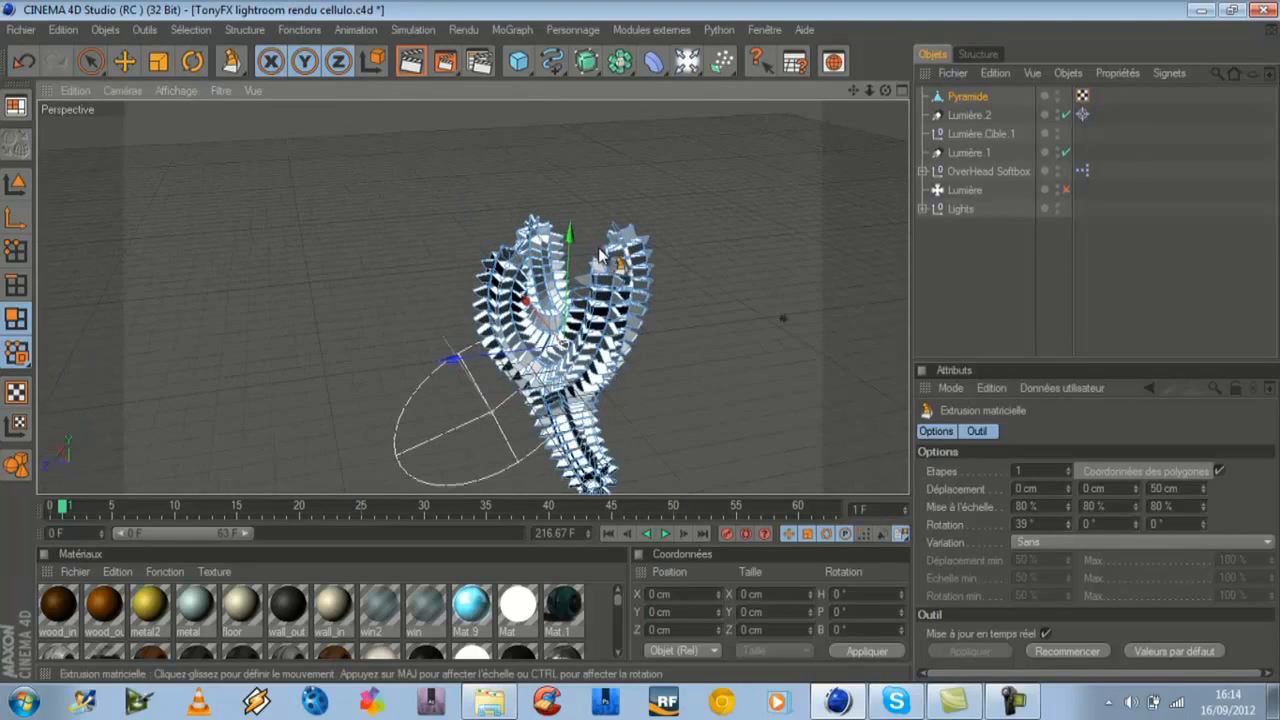
# - Set the second and third rotation values of the matrix extrusion to 15° and 24°
pyautogui.moveTo(885, 91); pyautogui.dragTo(640, 348)
pyautogui.click(1135, 522)
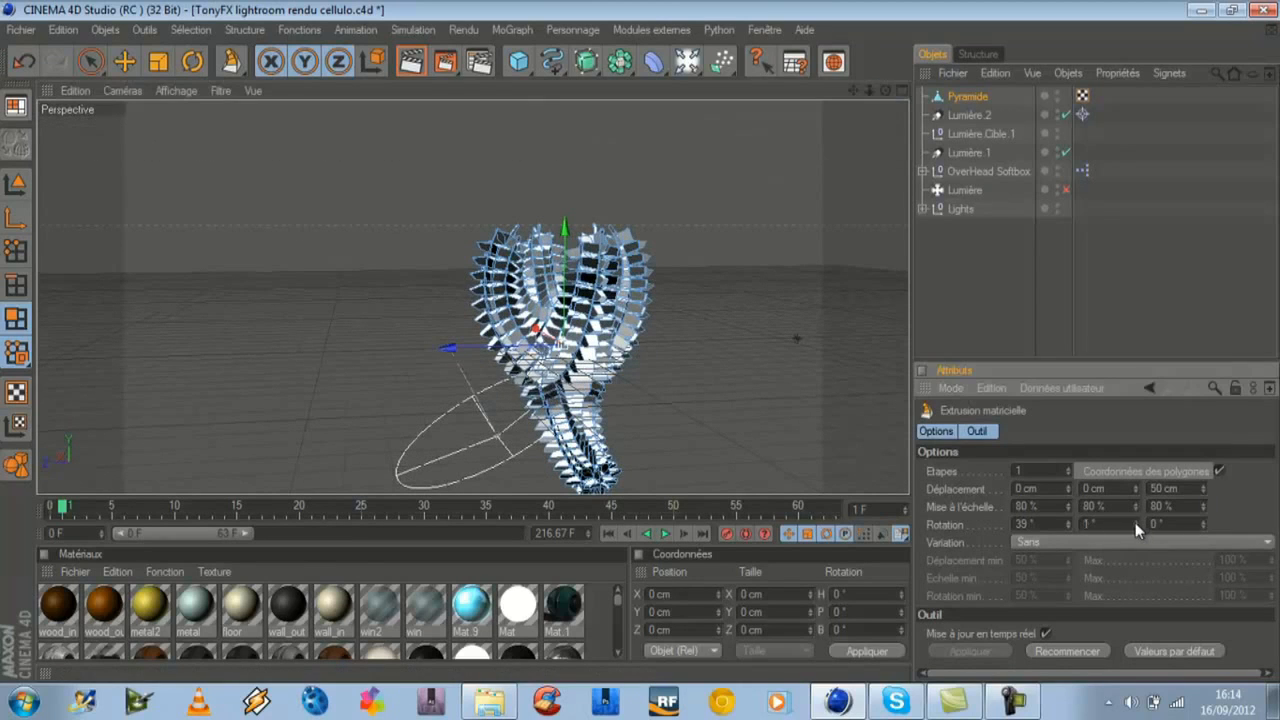
pyautogui.moveTo(1135, 522); pyautogui.dragTo(1135, 522)
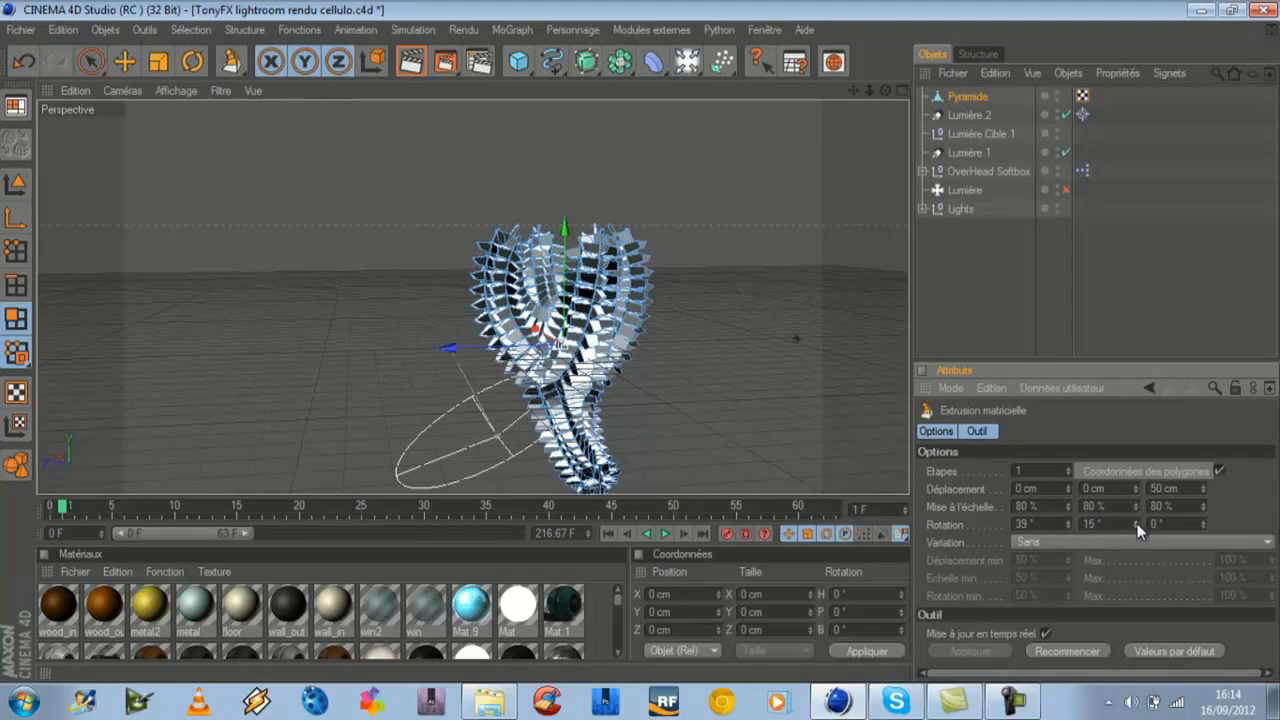
pyautogui.click(1203, 520)
pyautogui.moveTo(1204, 522); pyautogui.dragTo(1204, 524)
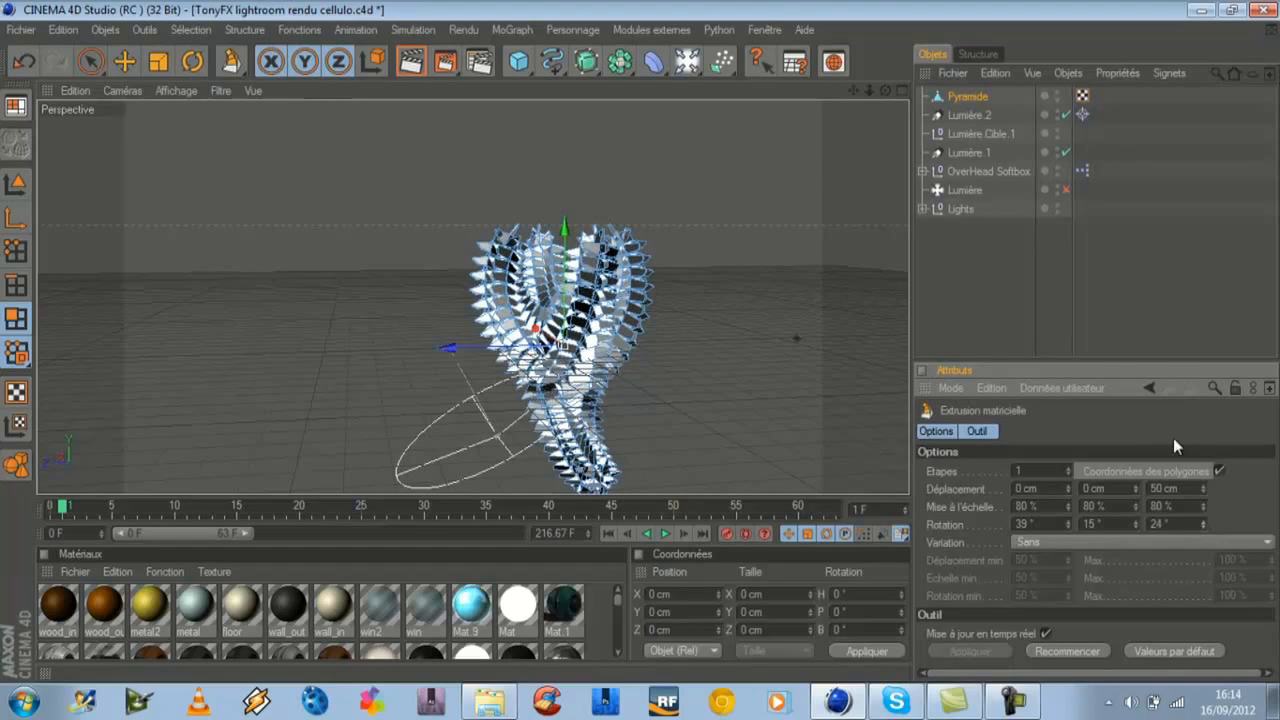
pyautogui.moveTo(885, 91); pyautogui.dragTo(885, 91)
pyautogui.moveTo(636, 345); pyautogui.dragTo(777, 237)
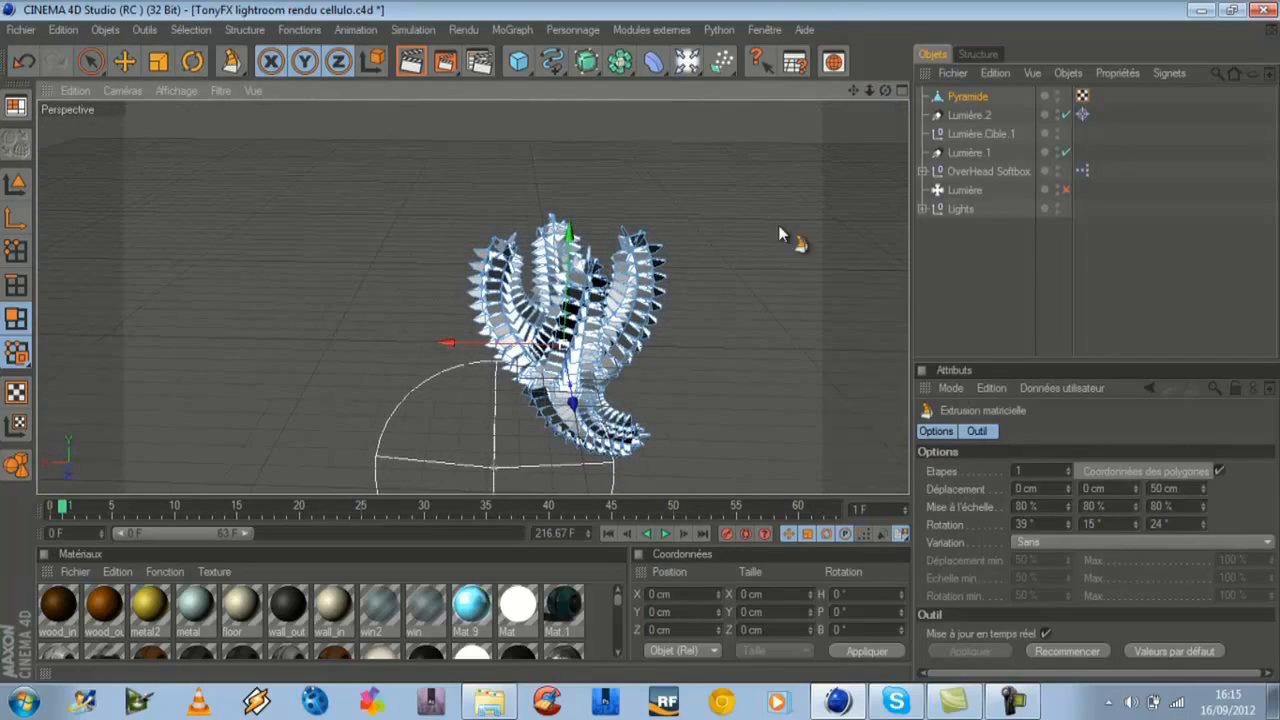
pyautogui.click(158, 62)
pyautogui.click(16, 185)
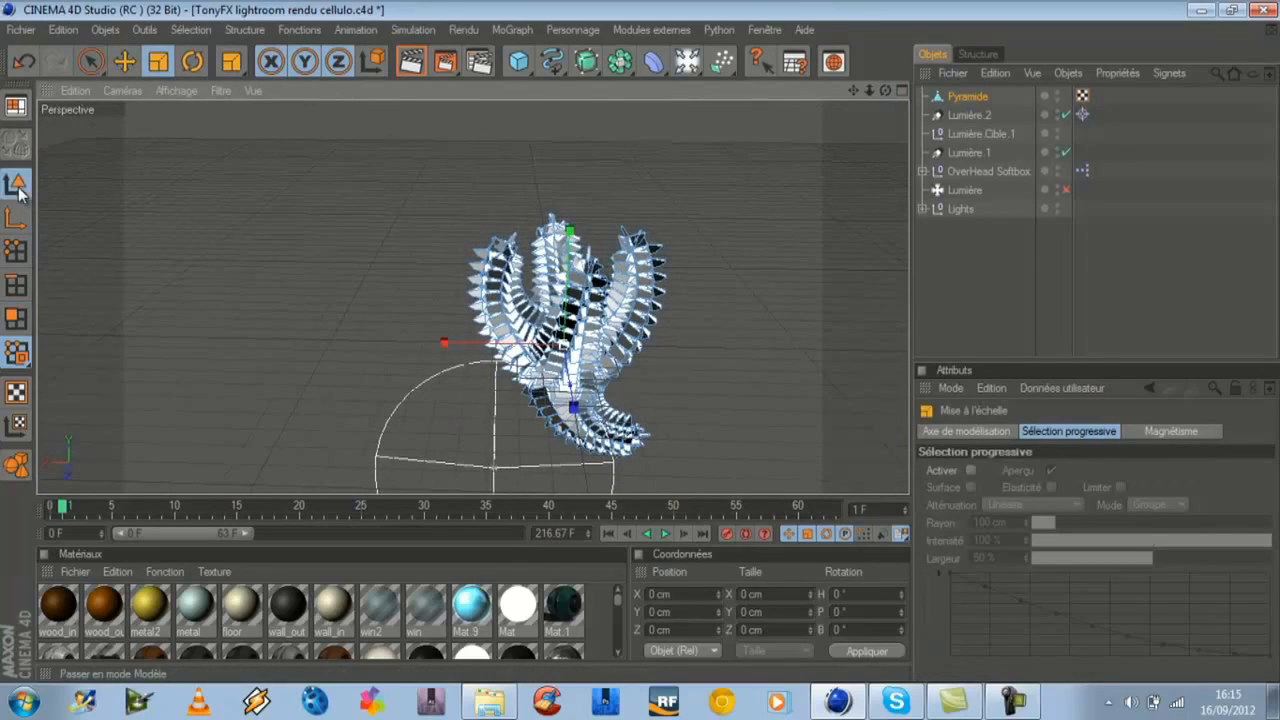
pyautogui.moveTo(575, 409); pyautogui.dragTo(641, 344)
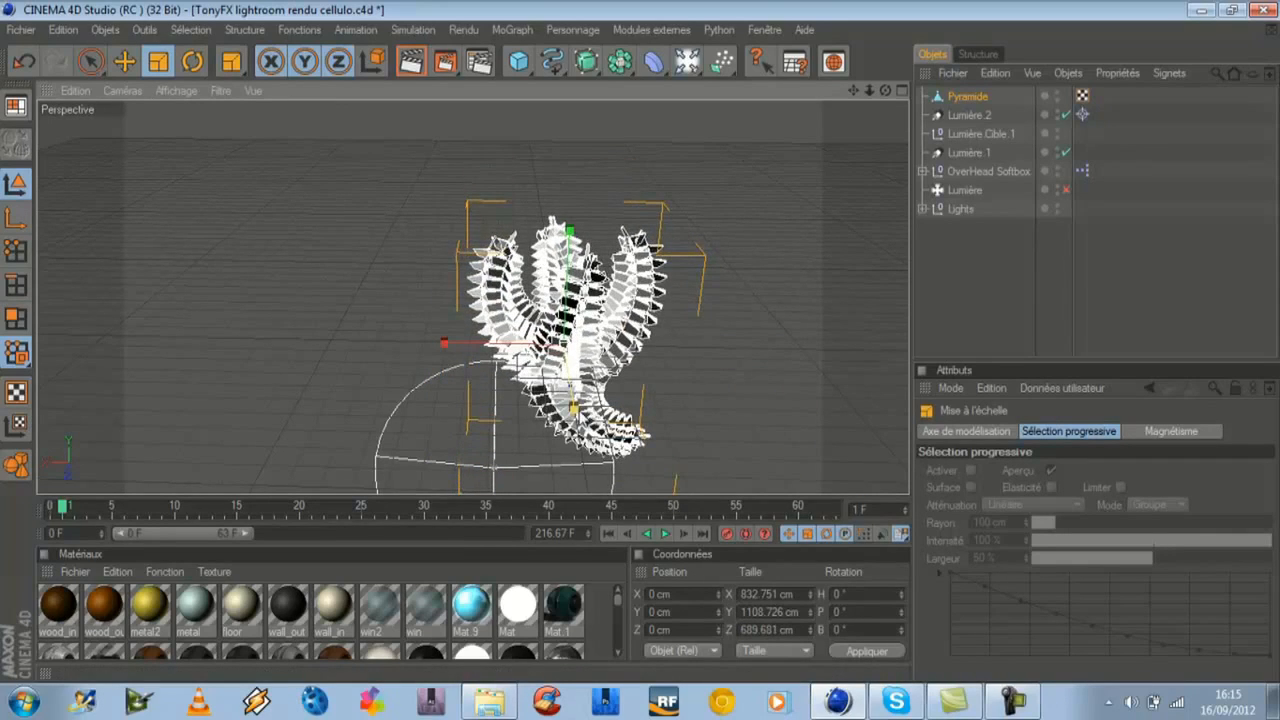
pyautogui.hotkey('ctrl', 'z')
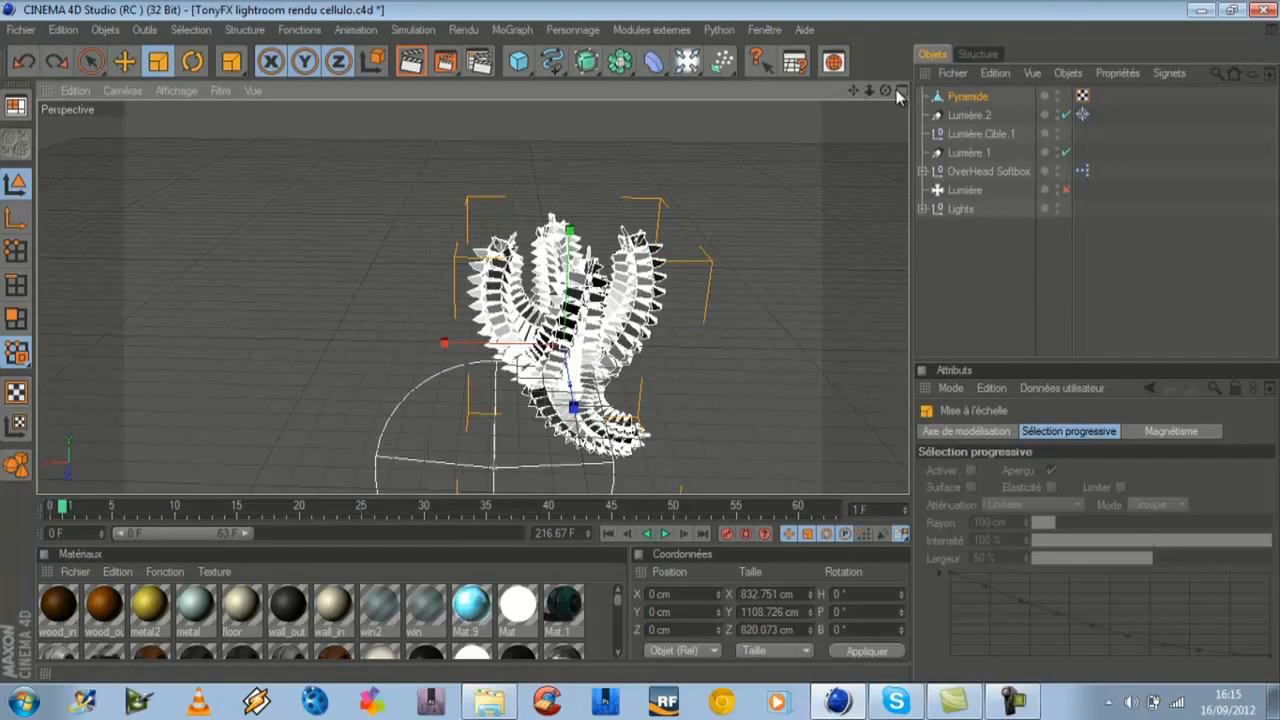
pyautogui.moveTo(884, 89); pyautogui.dragTo(710, 106)
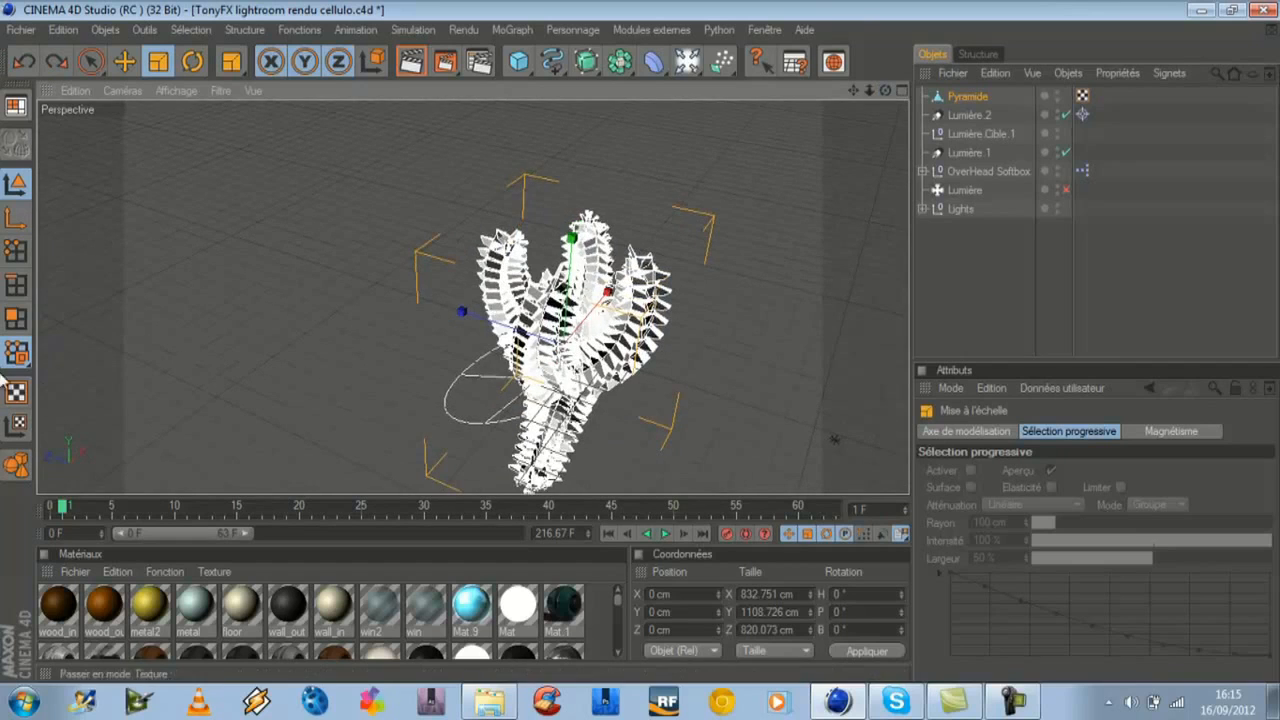
# - Move the whole extruded pyramid along Z to about 151 cm and return to polygon editing
pyautogui.click(18, 318)
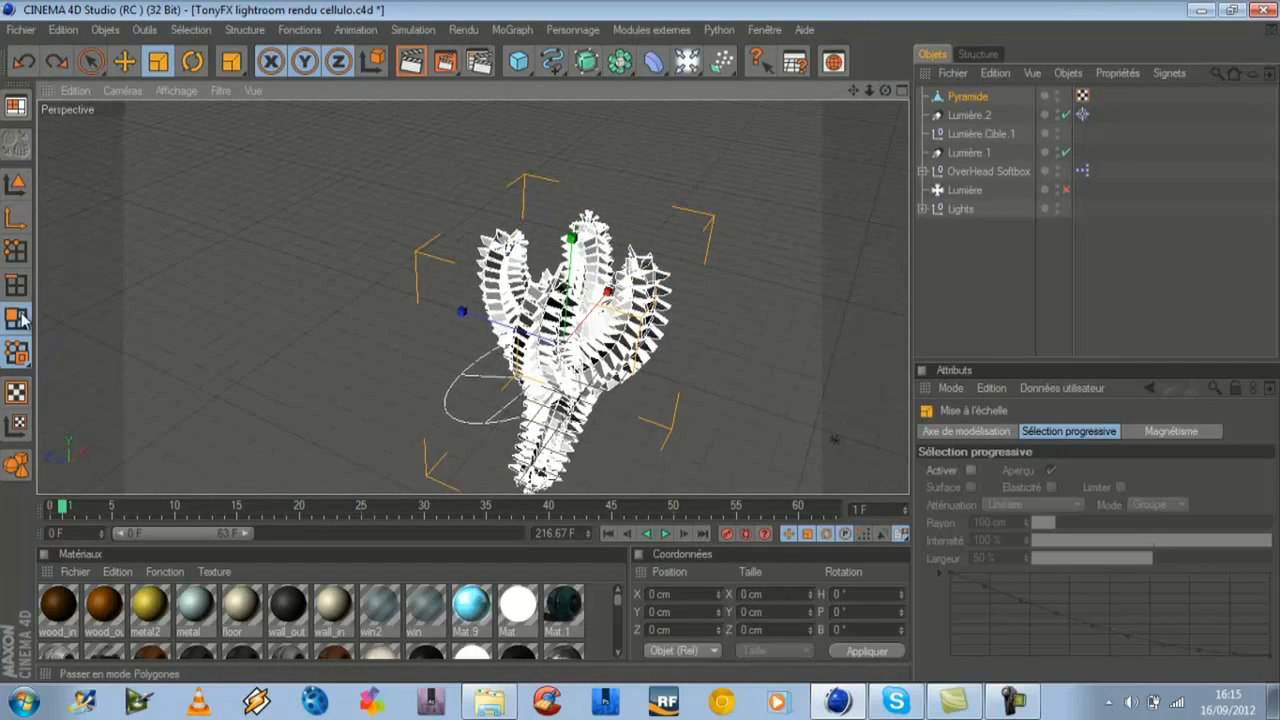
pyautogui.click(15, 186)
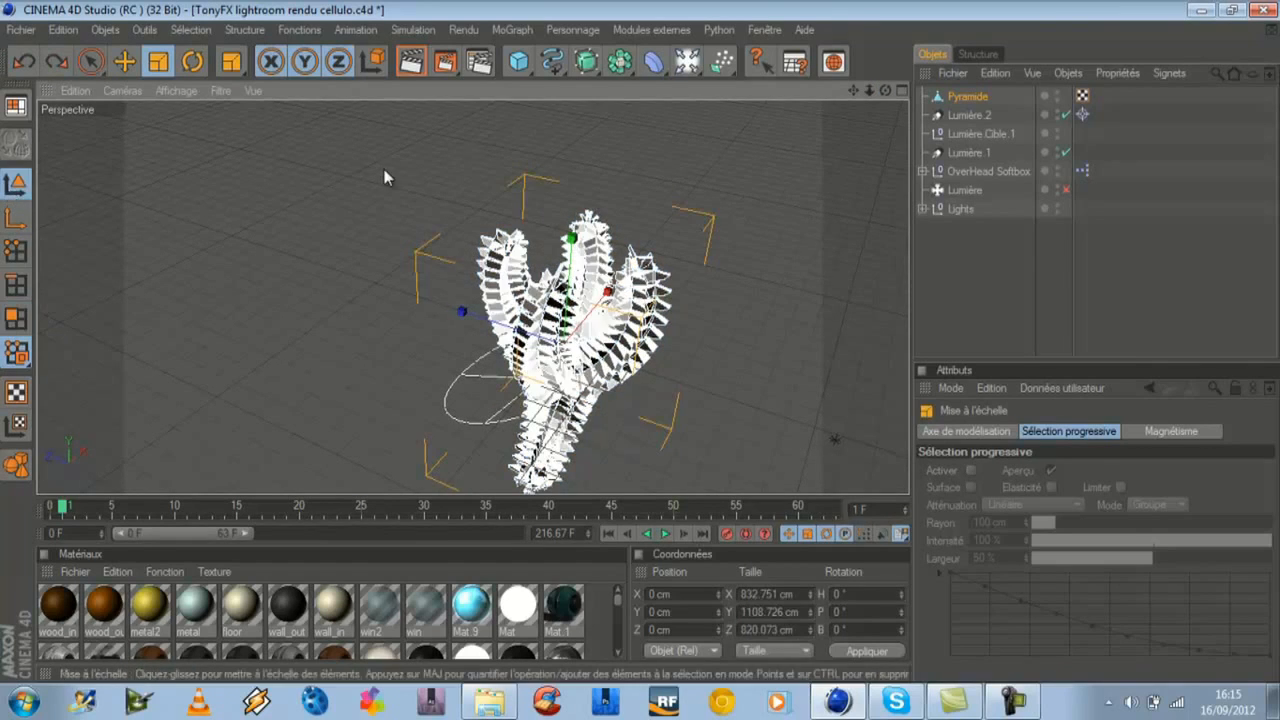
pyautogui.click(124, 61)
pyautogui.moveTo(510, 326); pyautogui.dragTo(641, 345)
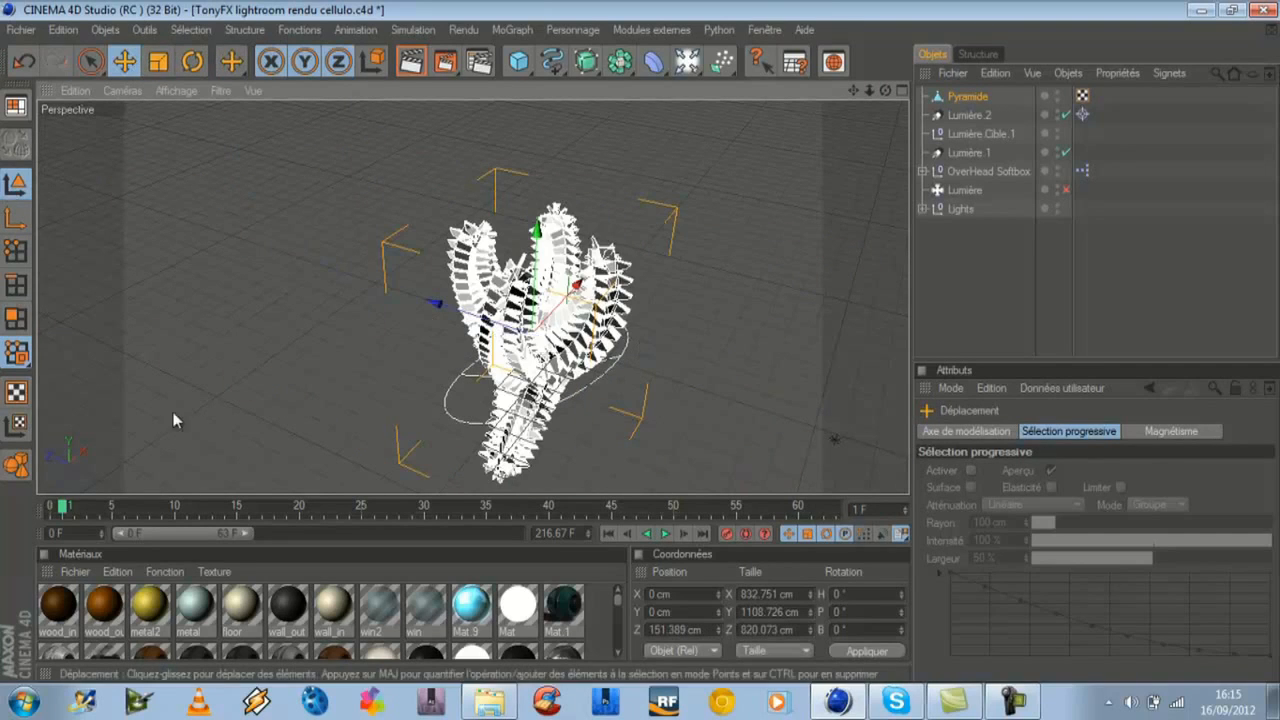
pyautogui.click(15, 320)
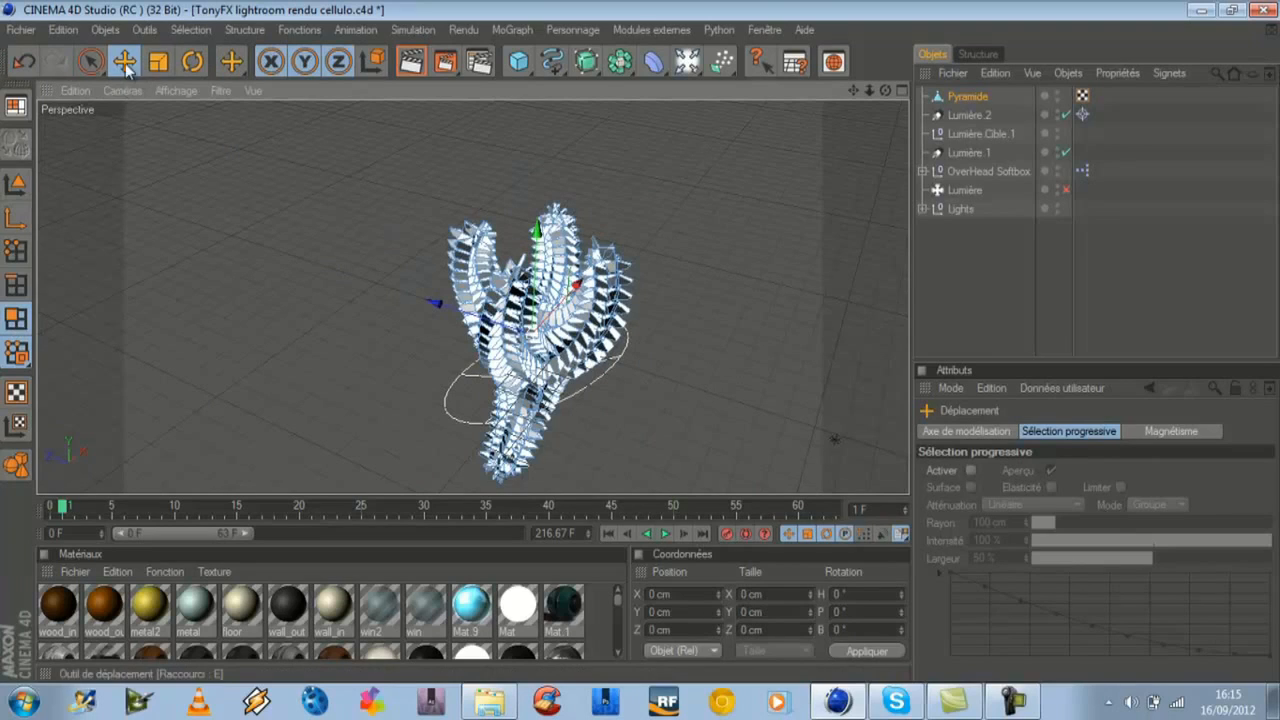
pyautogui.moveTo(431, 302); pyautogui.dragTo(840, 381)
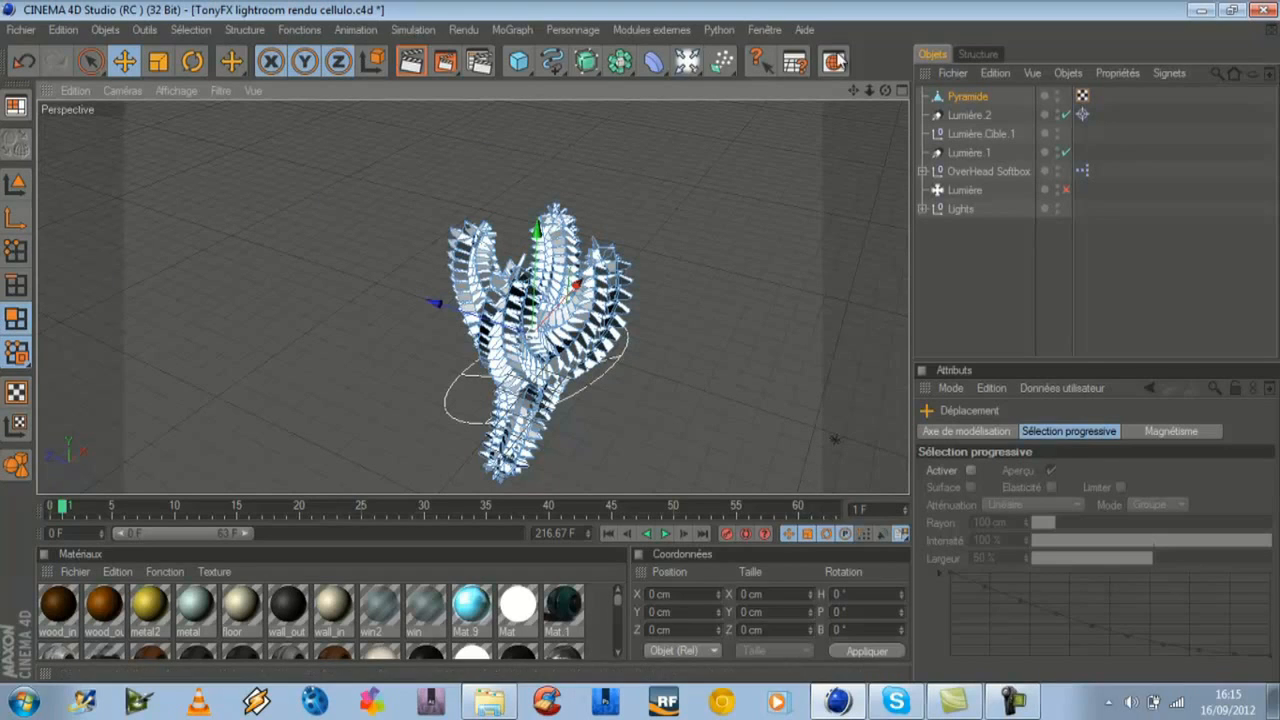
# - Load the Stone - Marble Venitian Blue material from the Stone folder of the content library into the scene
pyautogui.moveTo(888, 89); pyautogui.dragTo(640, 345)
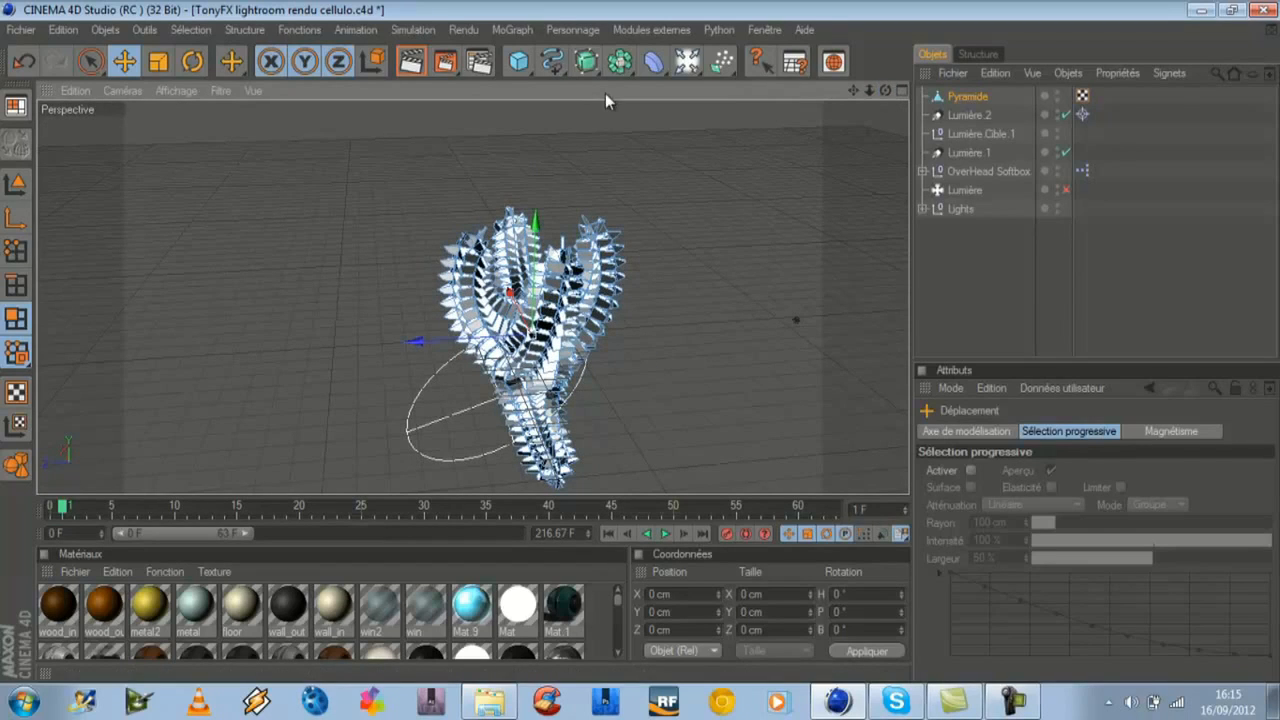
pyautogui.click(834, 62)
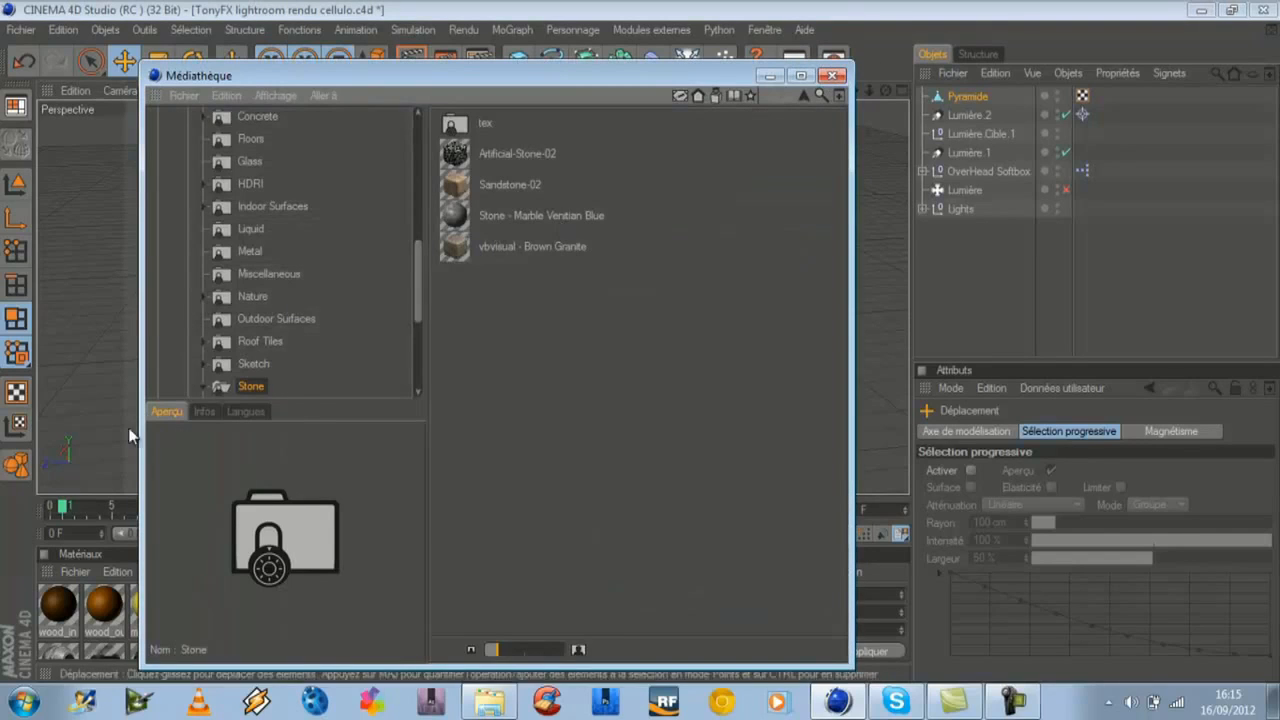
pyautogui.click(580, 216)
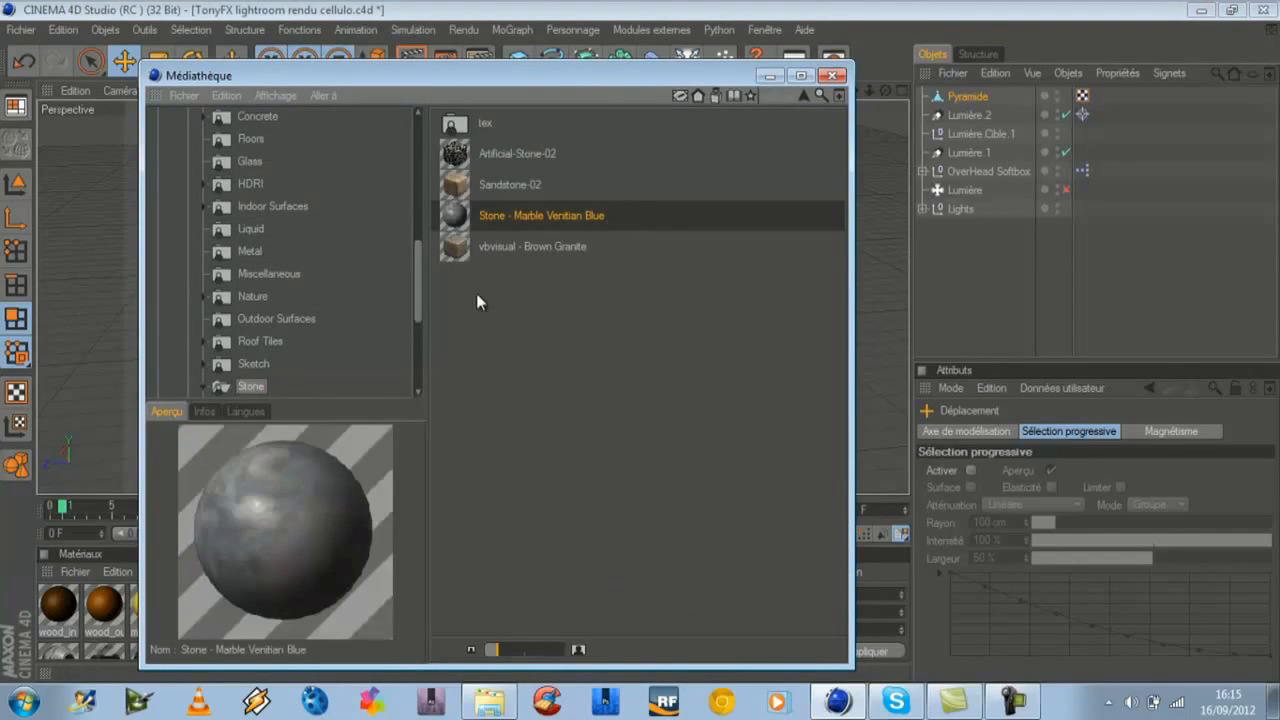
pyautogui.moveTo(418, 303)
pyautogui.mouseDown()
pyautogui.moveTo(440, 183)
pyautogui.moveTo(458, 247)
pyautogui.moveTo(455, 348)
pyautogui.moveTo(393, 331)
pyautogui.mouseUp()
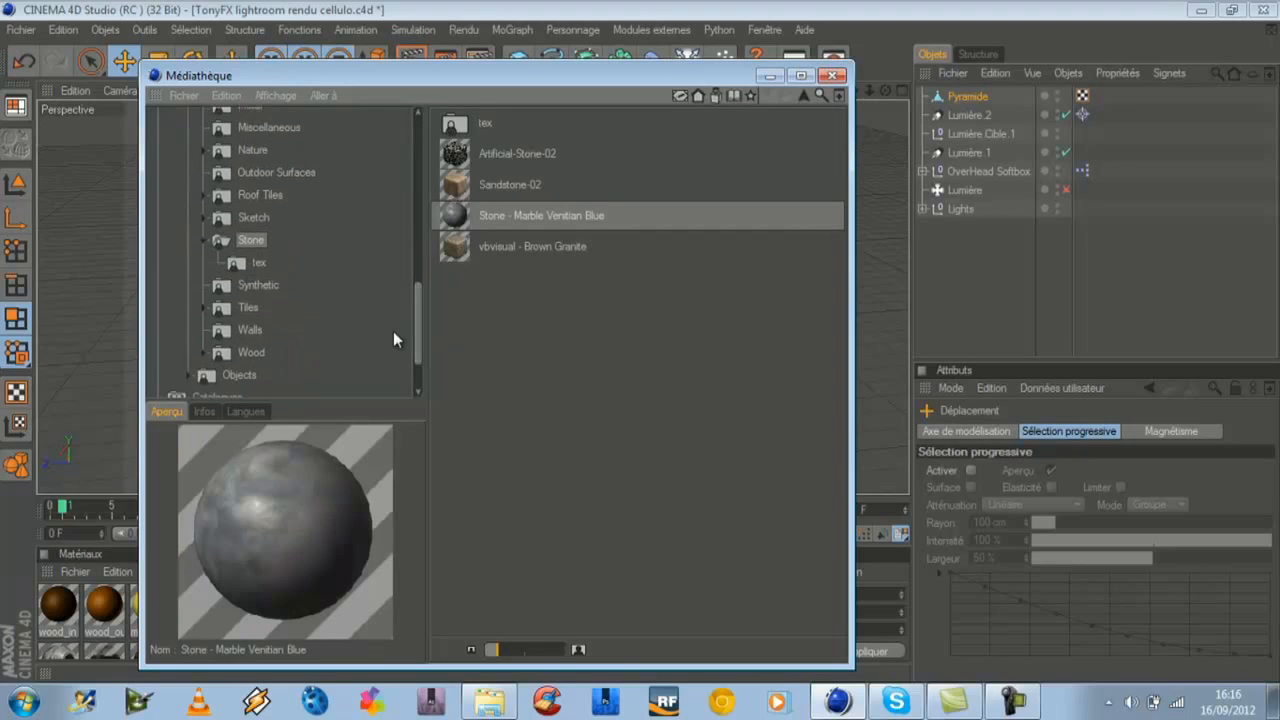
pyautogui.click(260, 264)
pyautogui.click(252, 242)
pyautogui.doubleClick(519, 216)
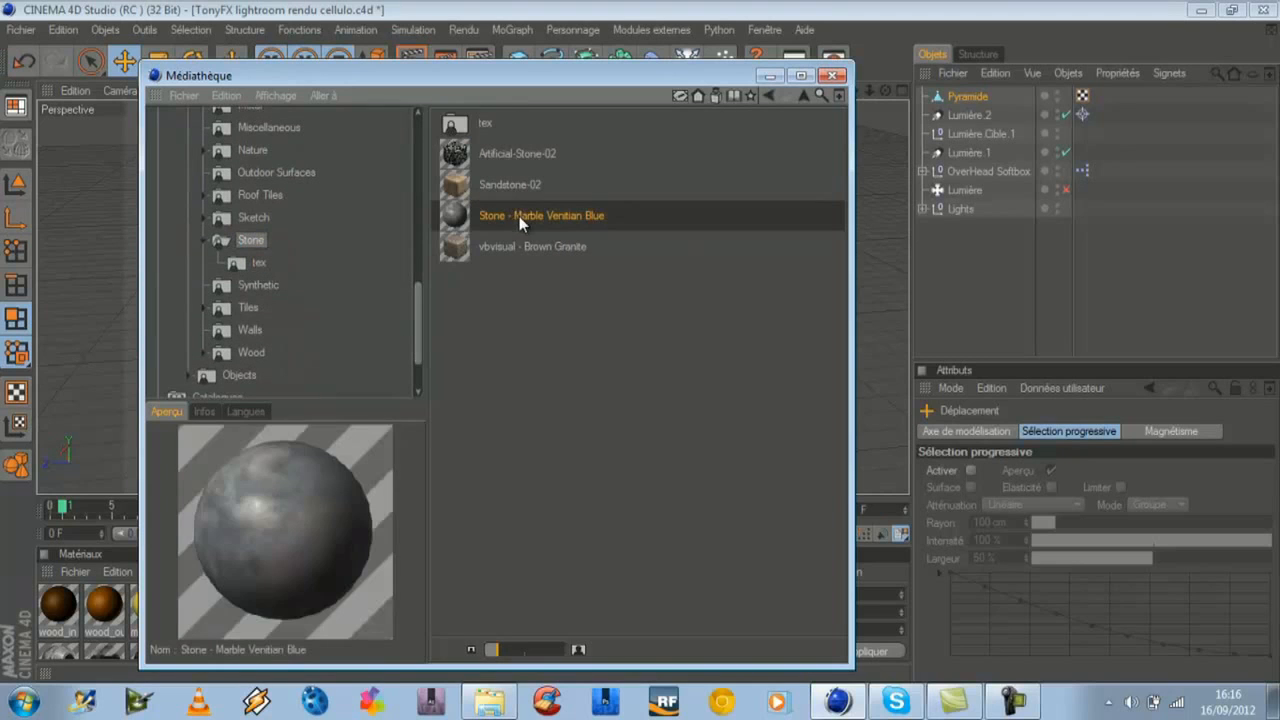
# - Close the content library and apply the Stone - Marble Venitian Blue material to the pyramid
pyautogui.click(832, 75)
pyautogui.click(57, 603)
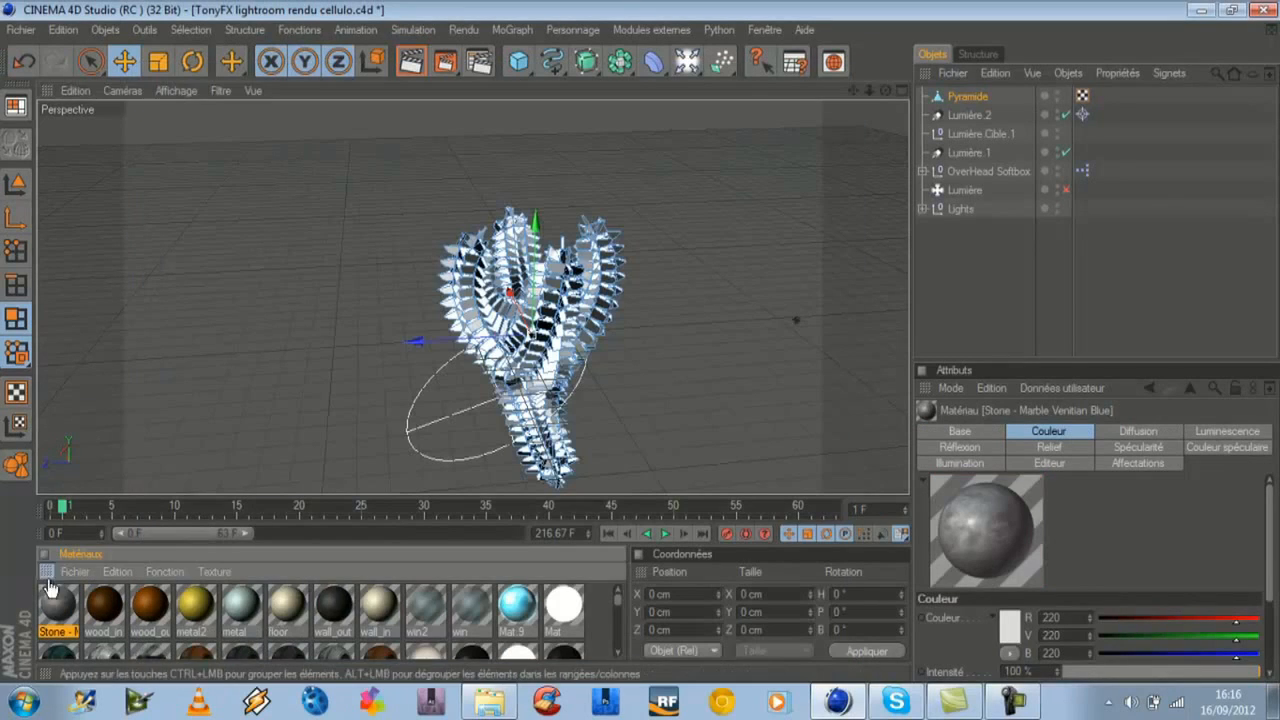
pyautogui.moveTo(989, 86); pyautogui.dragTo(988, 93)
pyautogui.moveTo(886, 90); pyautogui.dragTo(640, 346)
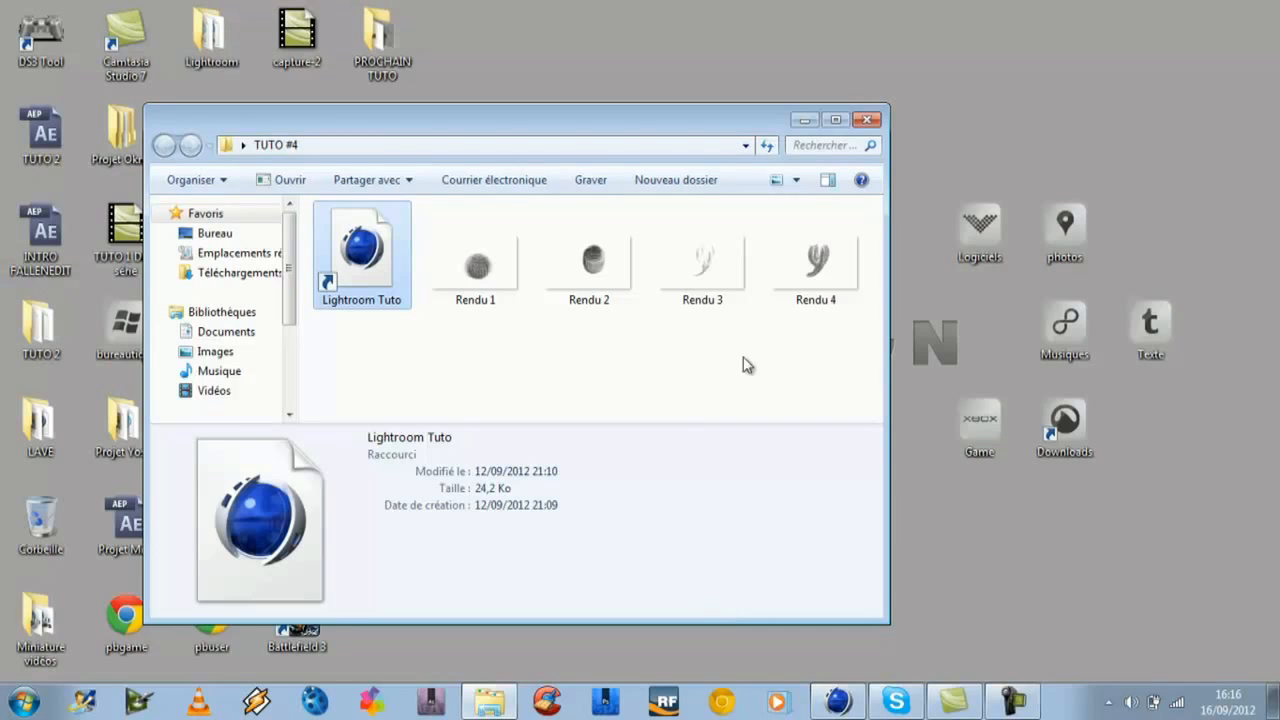
# - View the reference render Rendu 4 in the photo viewer, close it and switch back to Cinema 4D
pyautogui.click(826, 292)
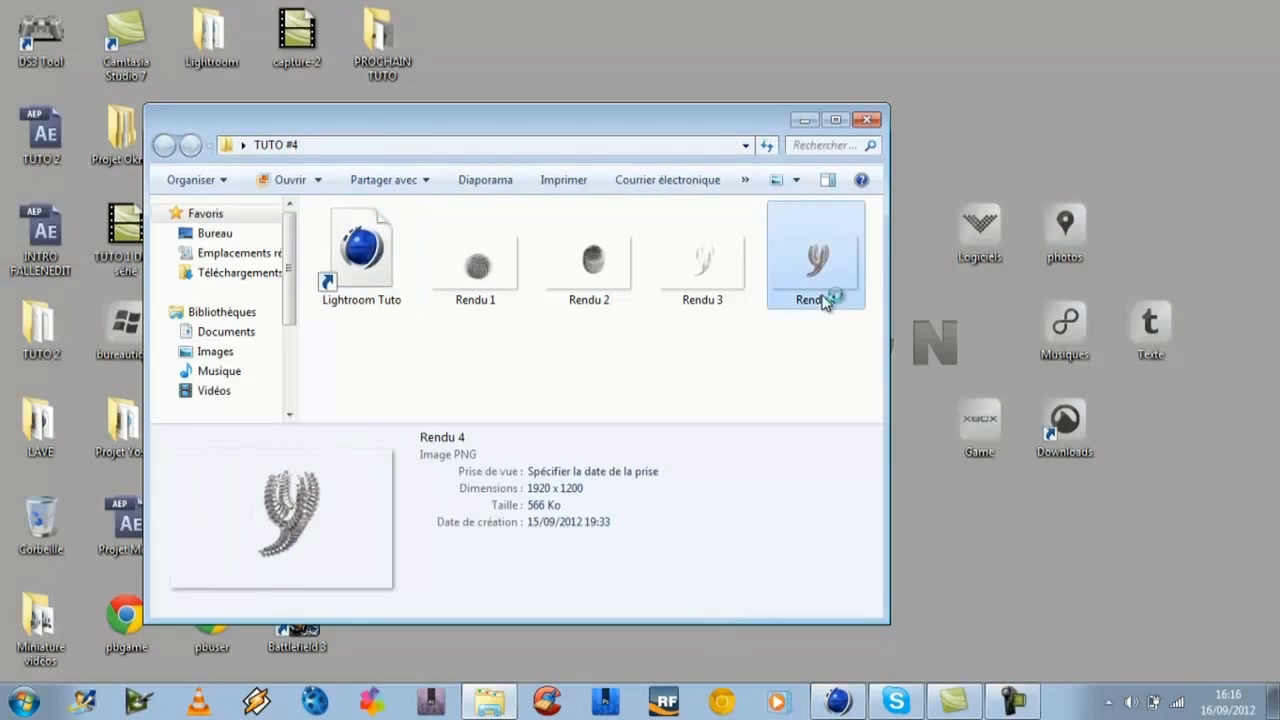
pyautogui.doubleClick(828, 293)
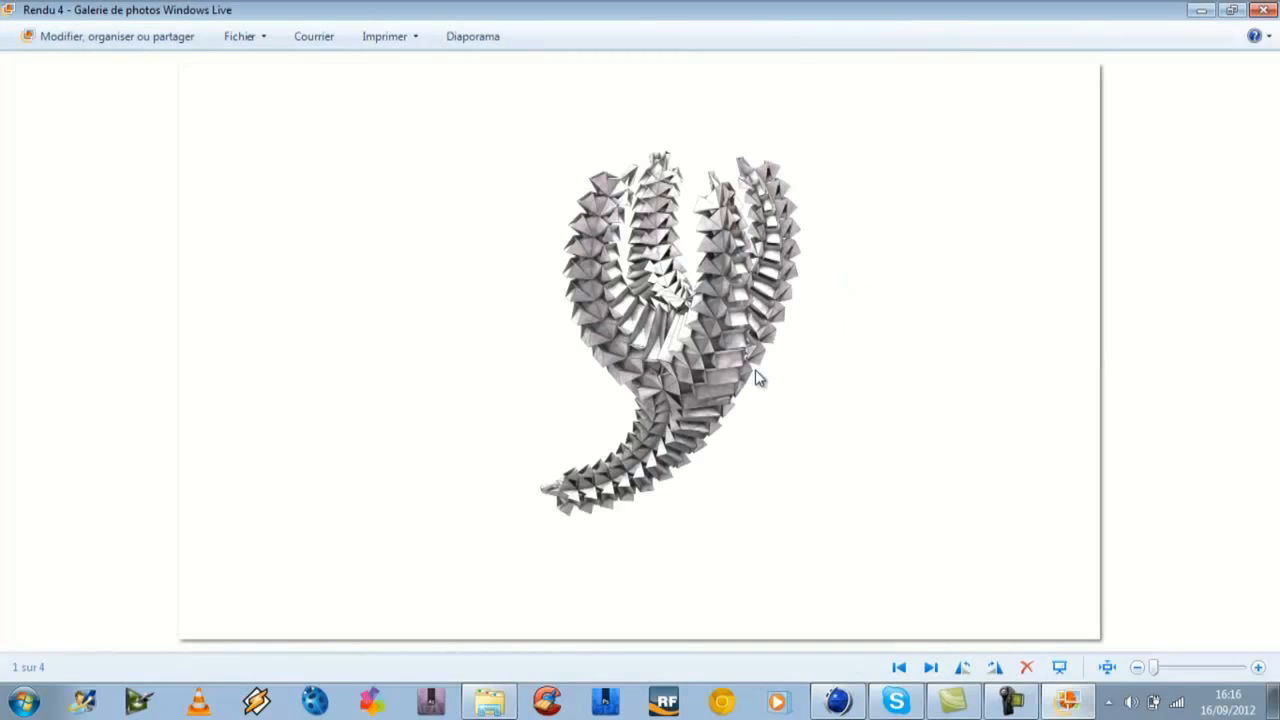
pyautogui.click(1272, 10)
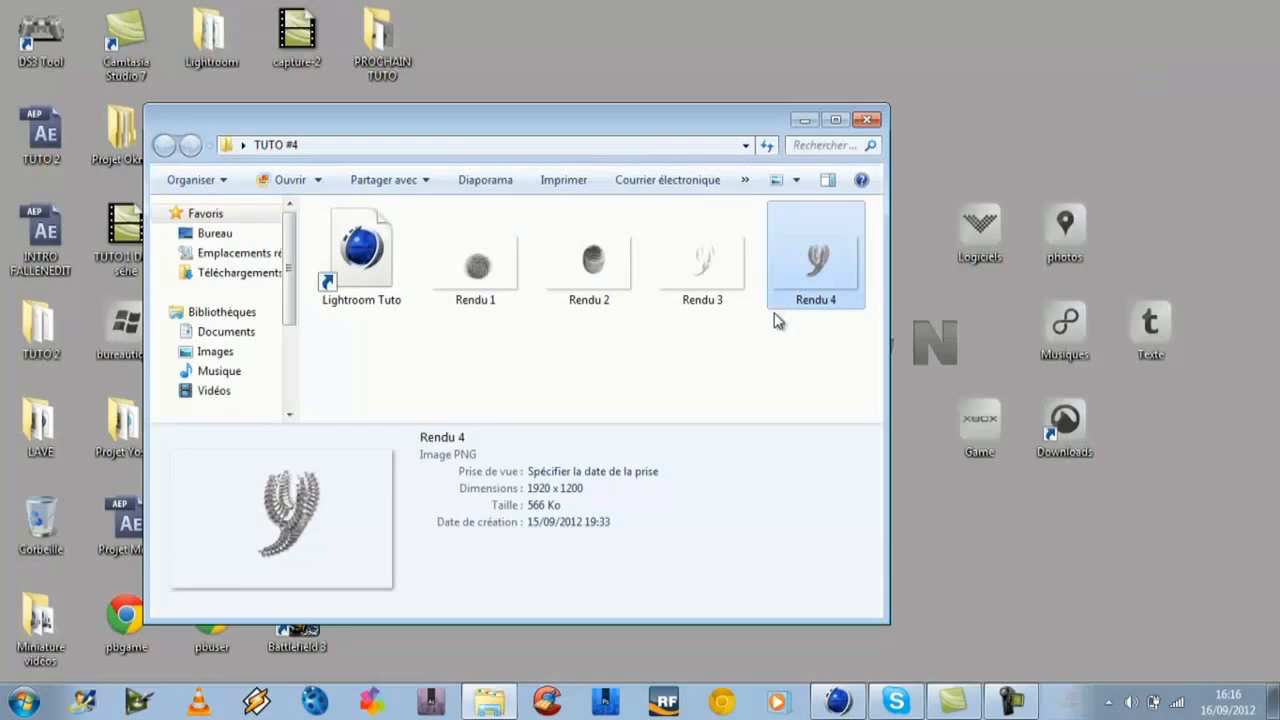
pyautogui.click(840, 703)
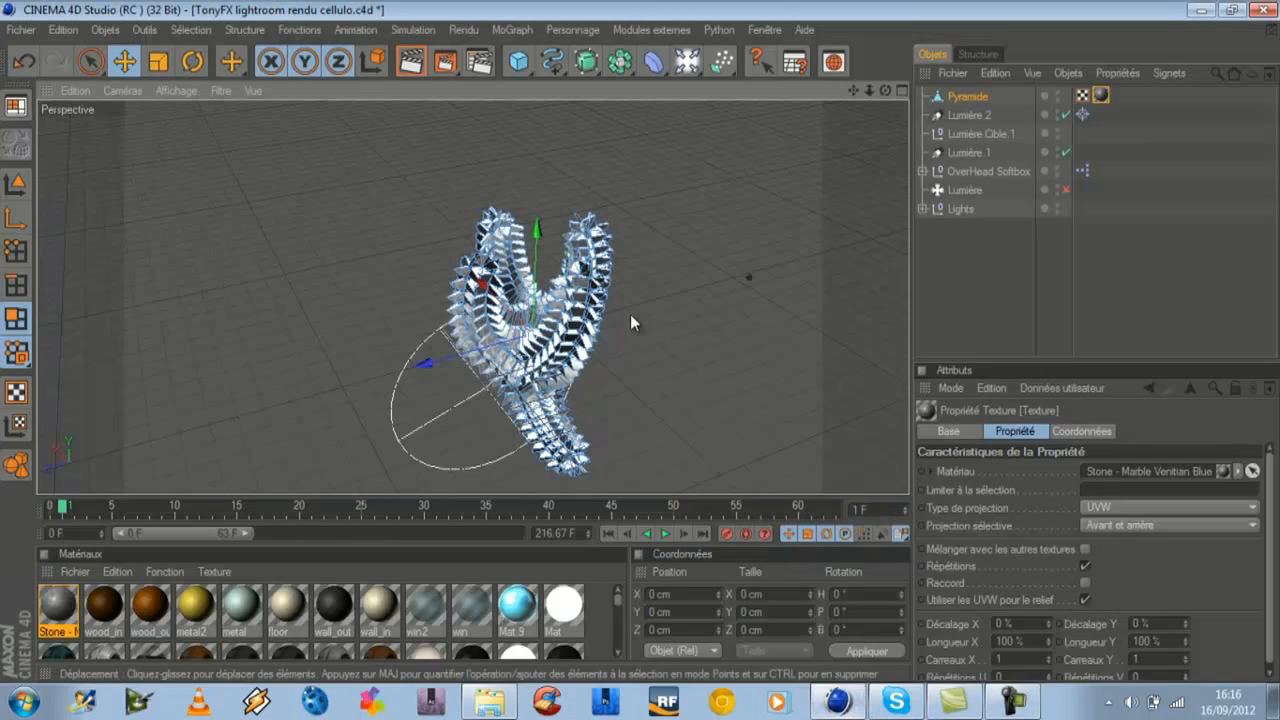
# - Add a Fragmentation deformer and nest it under the Pyramide object
pyautogui.click(826, 206)
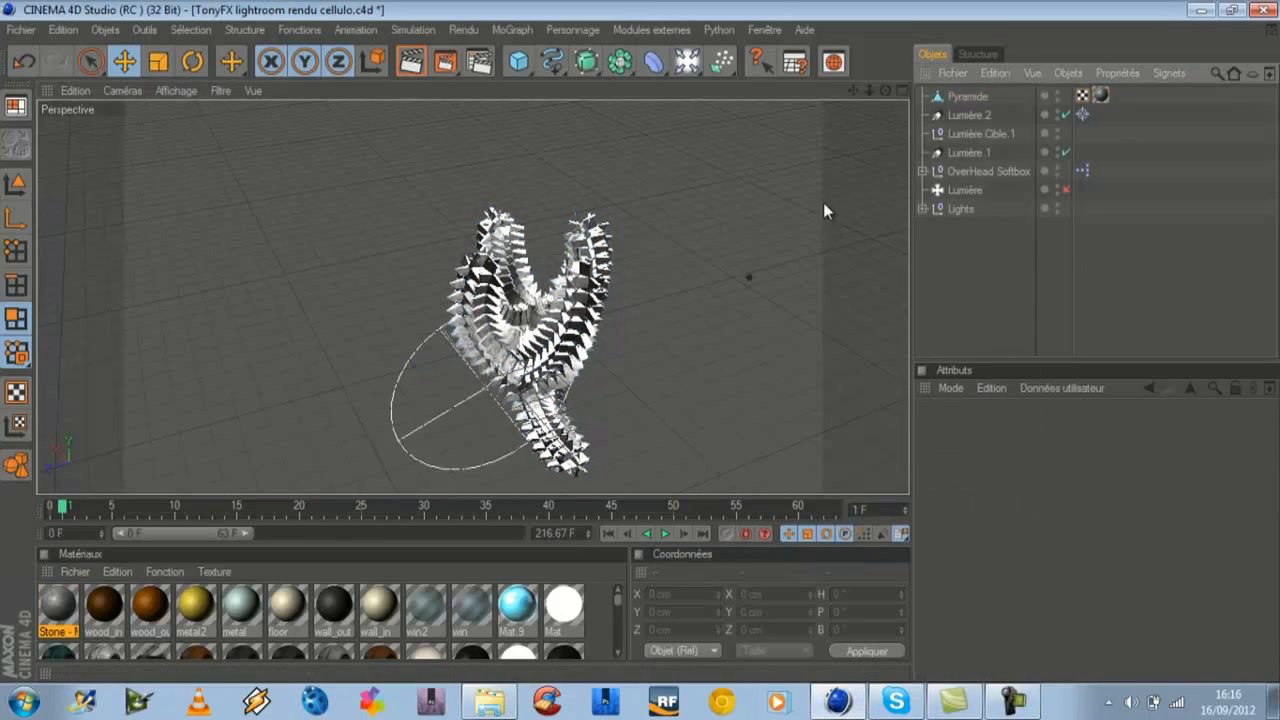
pyautogui.click(966, 97)
pyautogui.click(653, 62)
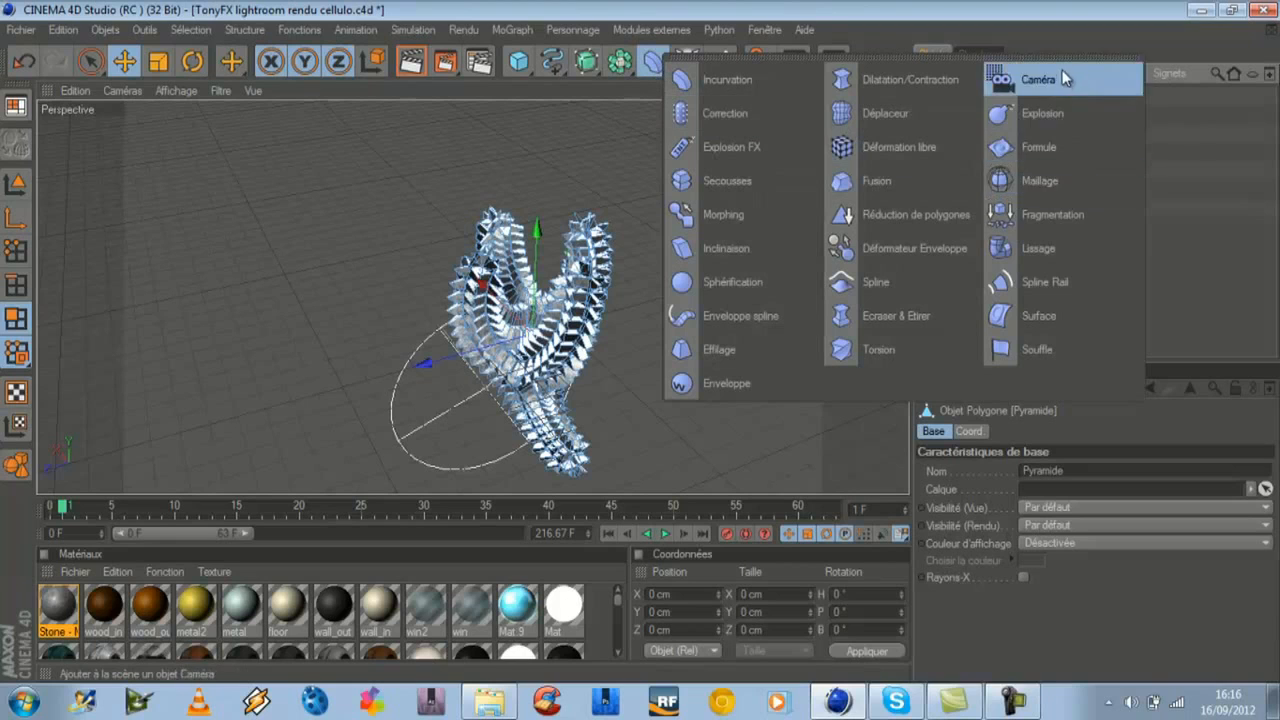
pyautogui.click(1116, 218)
pyautogui.moveTo(955, 98); pyautogui.dragTo(969, 122)
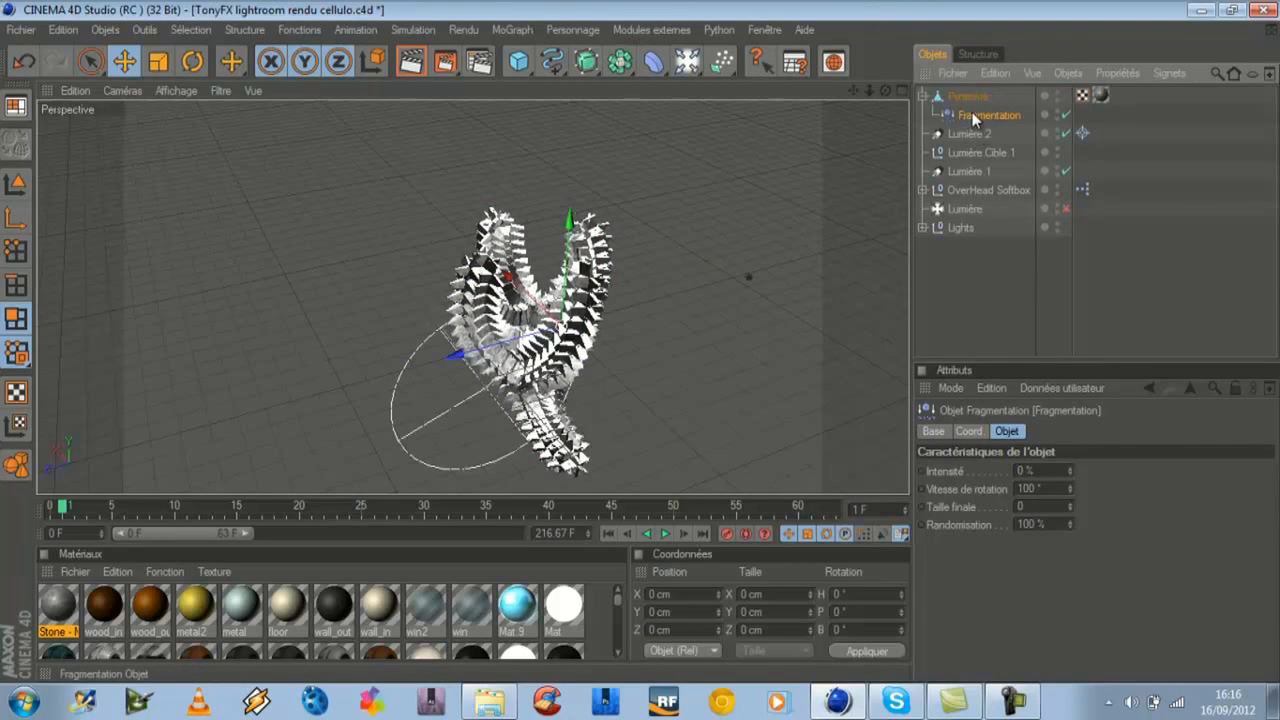
# - Try an intensity of 1% on the Fragmentation deformer and set it back to 0%
pyautogui.click(1069, 469)
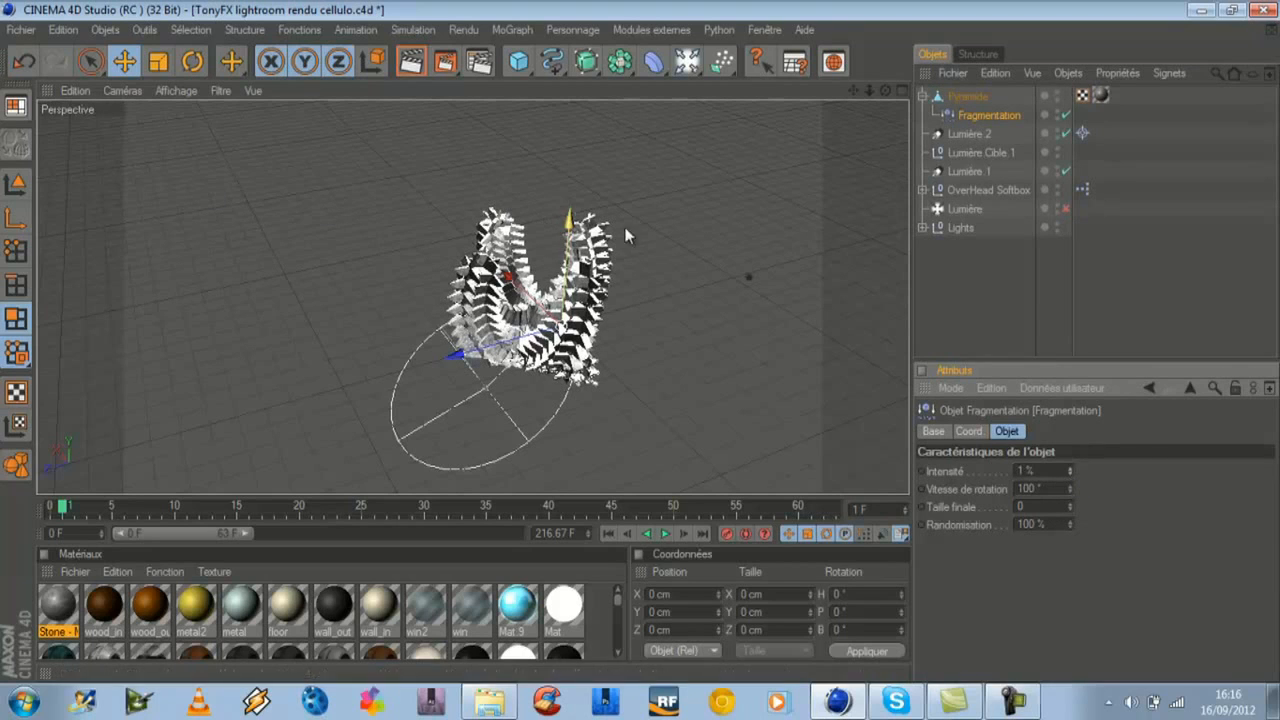
pyautogui.click(1070, 475)
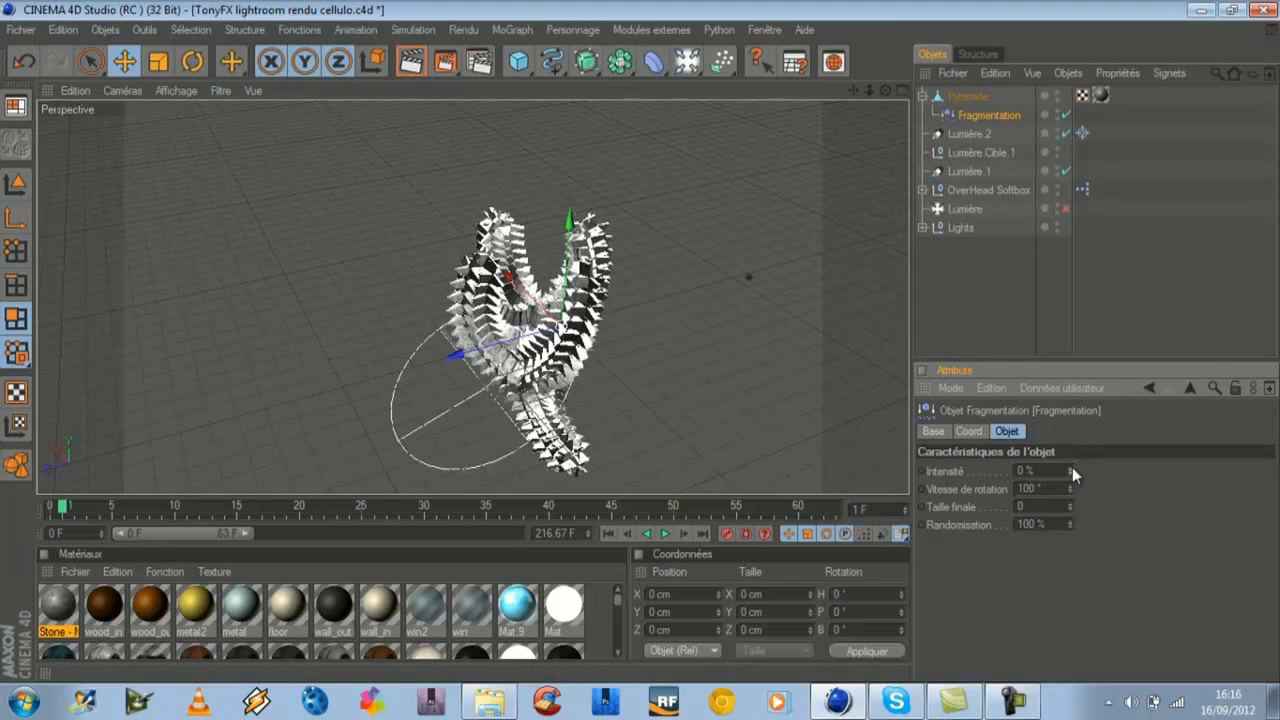
pyautogui.click(1072, 470)
pyautogui.click(1069, 475)
pyautogui.click(1070, 469)
pyautogui.click(1069, 475)
# - Move the Fragmentation deformer down along Y to about -57 cm
pyautogui.click(16, 184)
pyautogui.click(124, 61)
pyautogui.moveTo(570, 231)
pyautogui.mouseDown()
pyautogui.moveTo(574, 138)
pyautogui.moveTo(569, 243)
pyautogui.mouseUp()
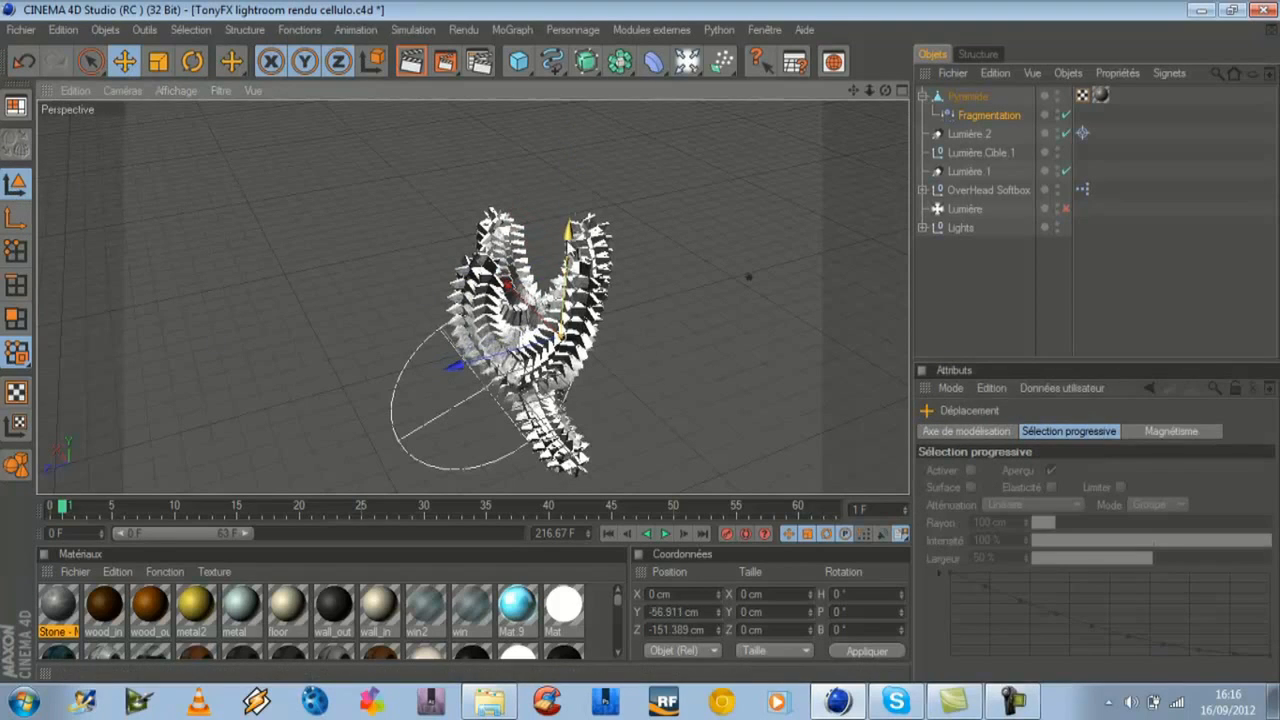
# - Raise the Pyramide object along Y to about 817 cm
pyautogui.click(965, 96)
pyautogui.moveTo(639, 385); pyautogui.dragTo(640, 348)
pyautogui.moveTo(885, 84); pyautogui.dragTo(787, 140)
pyautogui.moveTo(851, 88); pyautogui.dragTo(643, 349)
pyautogui.scroll(5, 593, 255)
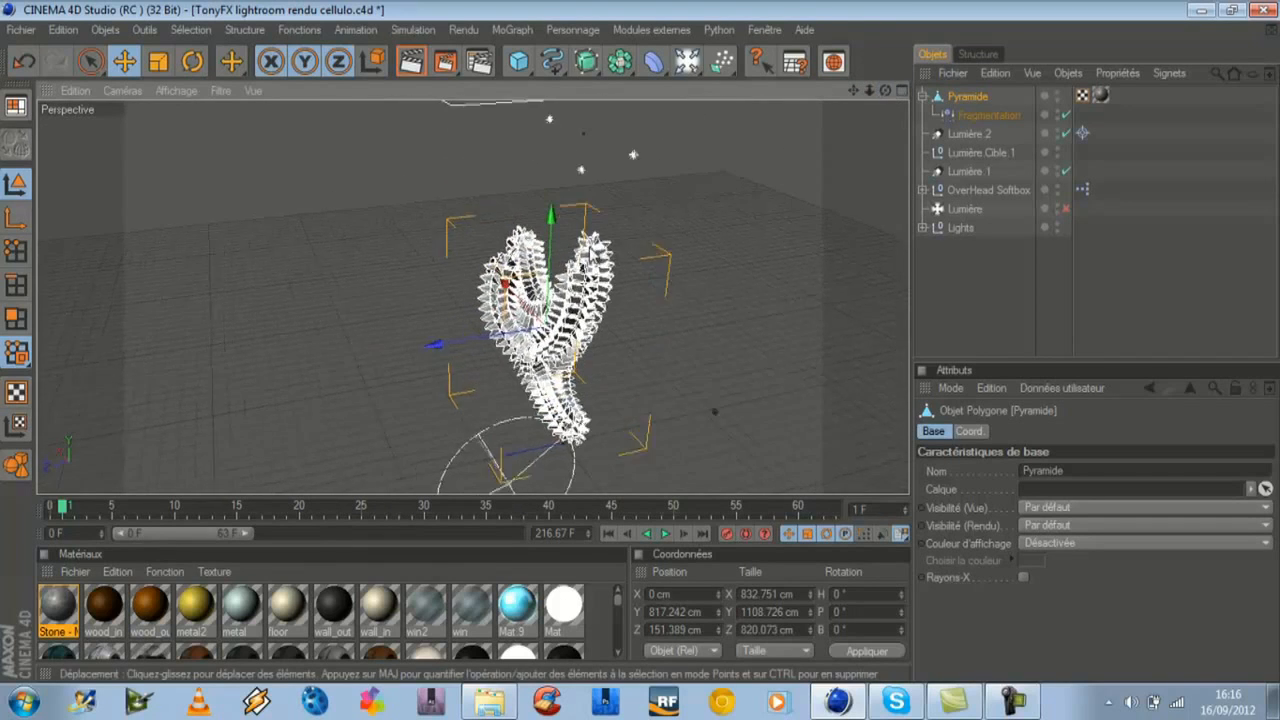
pyautogui.moveTo(851, 91); pyautogui.dragTo(645, 347)
# - Set the Fragmentation deformer's rotation speed to 101° and its intensity to 0%
pyautogui.click(975, 116)
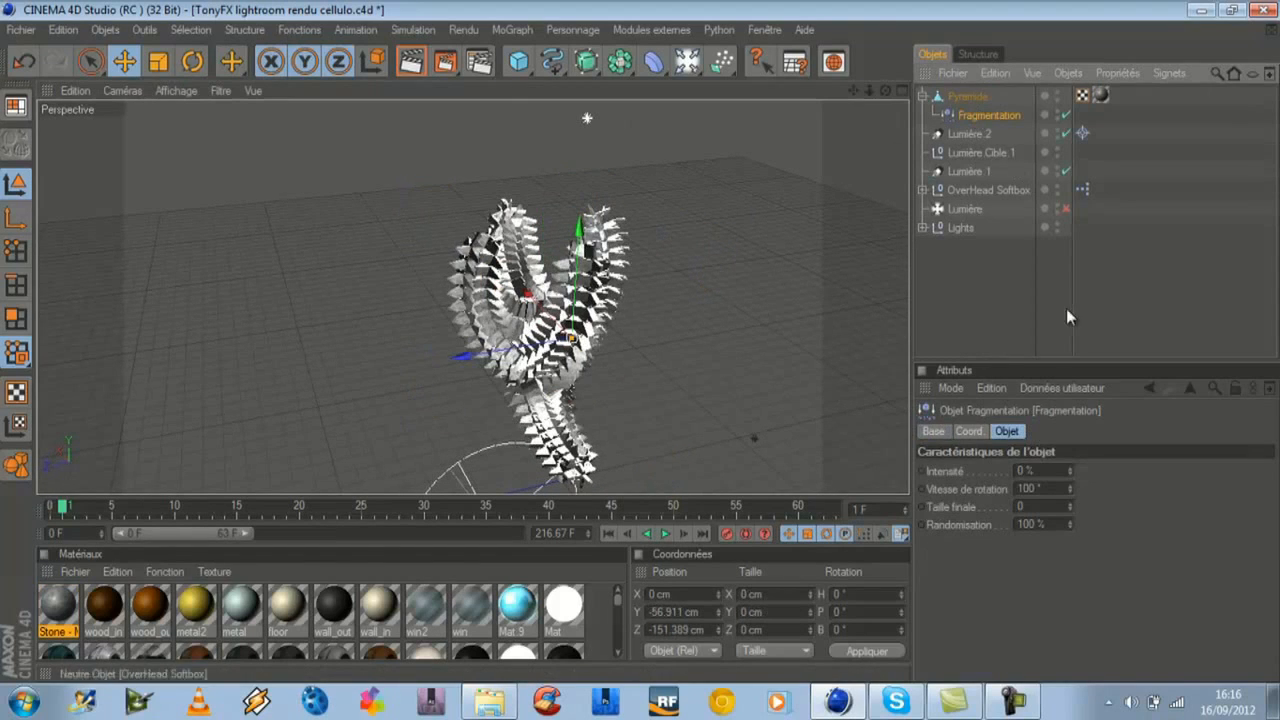
pyautogui.click(1070, 471)
pyautogui.click(1070, 485)
pyautogui.click(1070, 474)
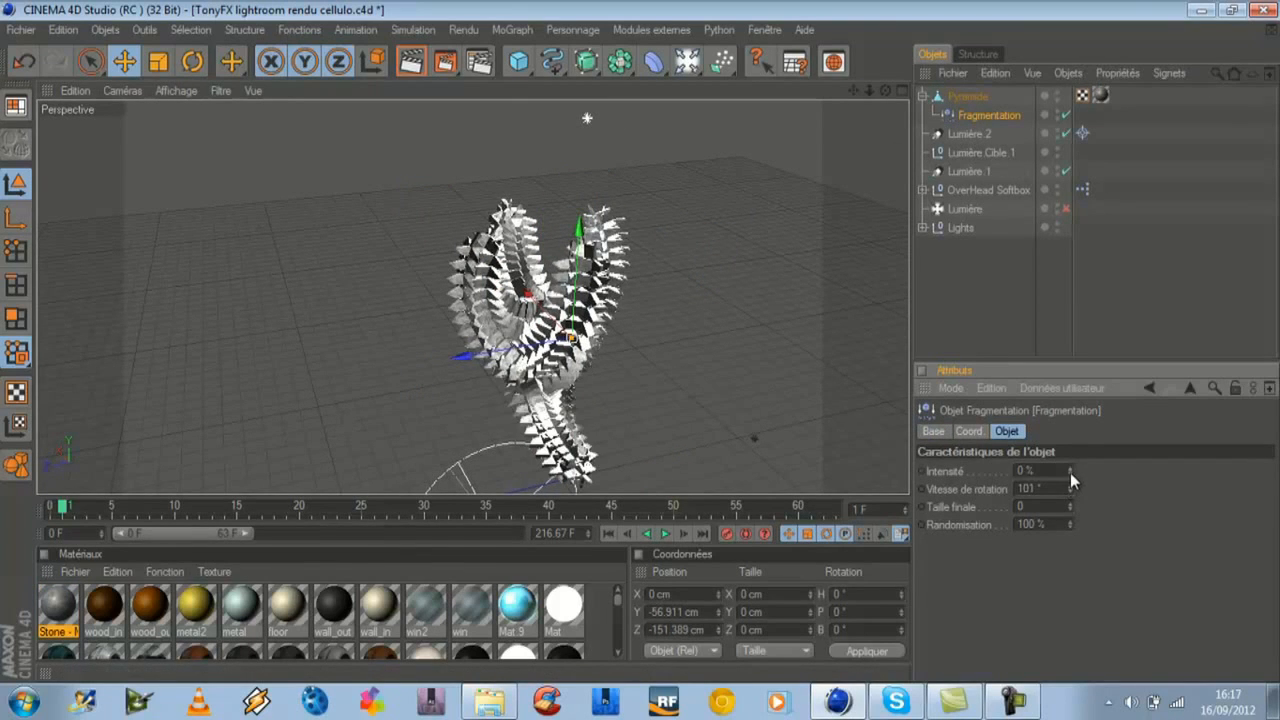
# - Unparent the Fragmentation deformer, place it above Pyramide in the hierarchy and raise its intensity to 27%
pyautogui.moveTo(999, 339); pyautogui.dragTo(997, 330)
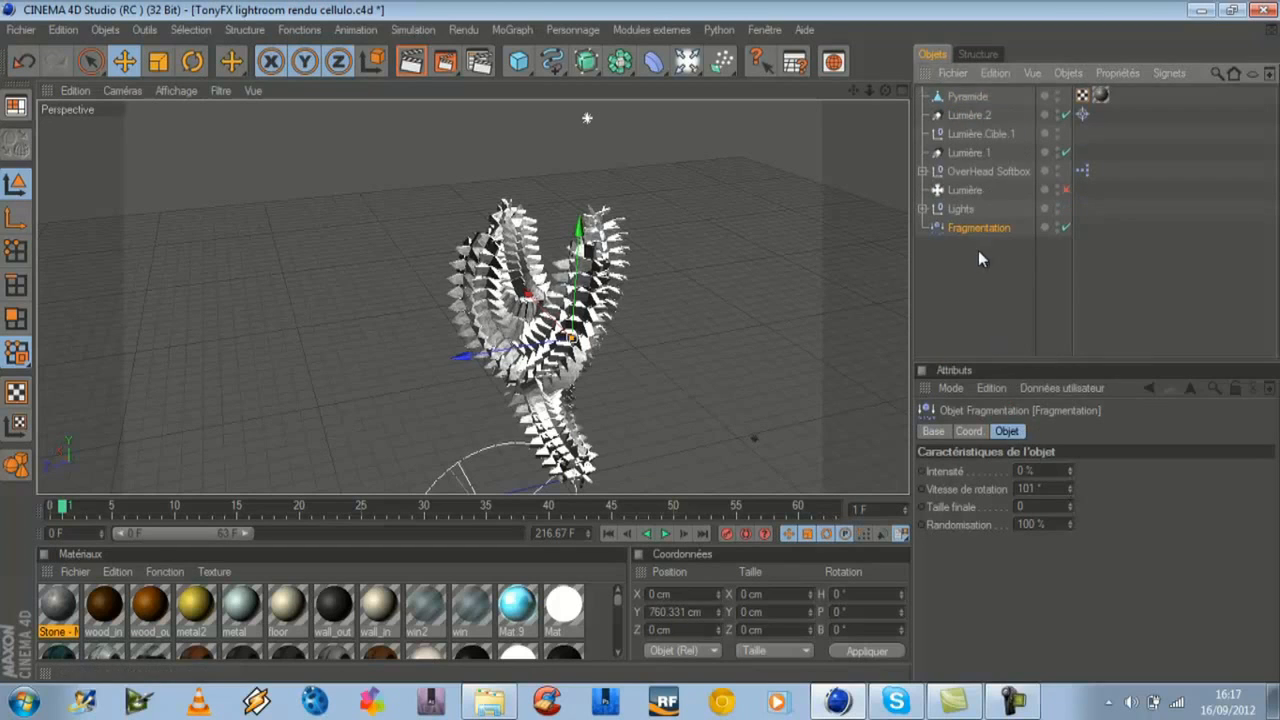
pyautogui.moveTo(981, 160); pyautogui.dragTo(955, 90)
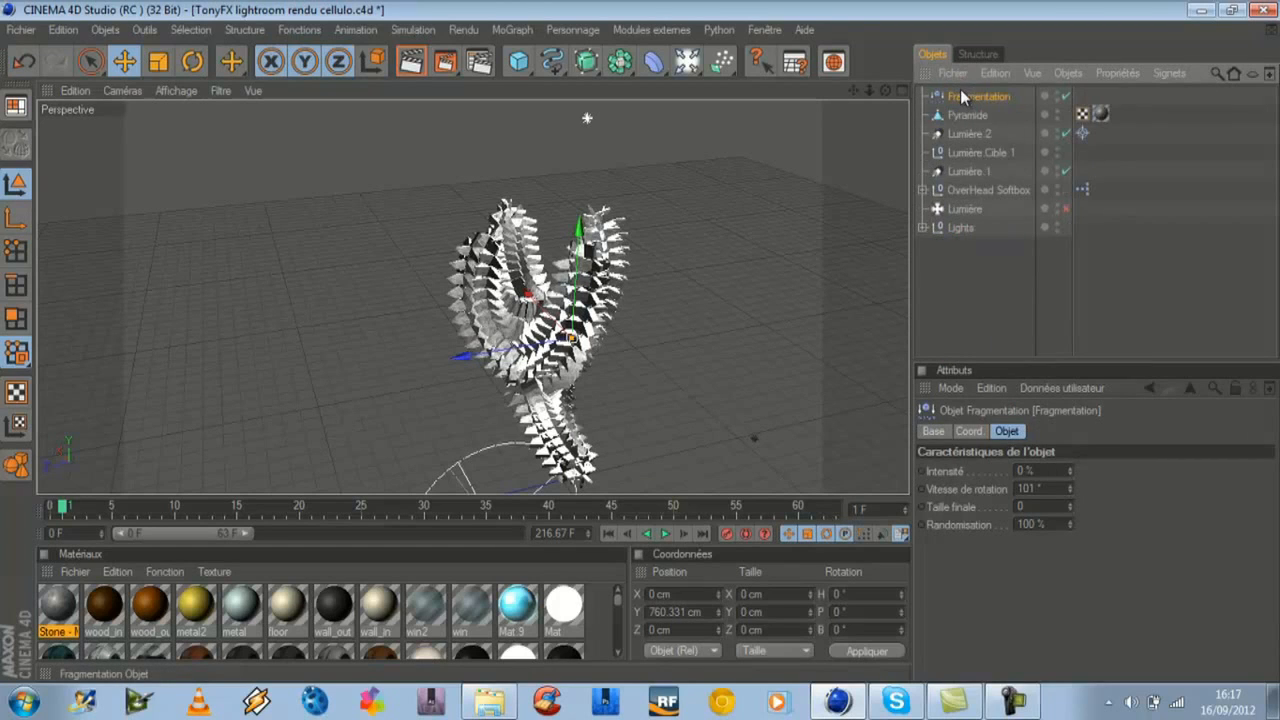
pyautogui.click(1070, 469)
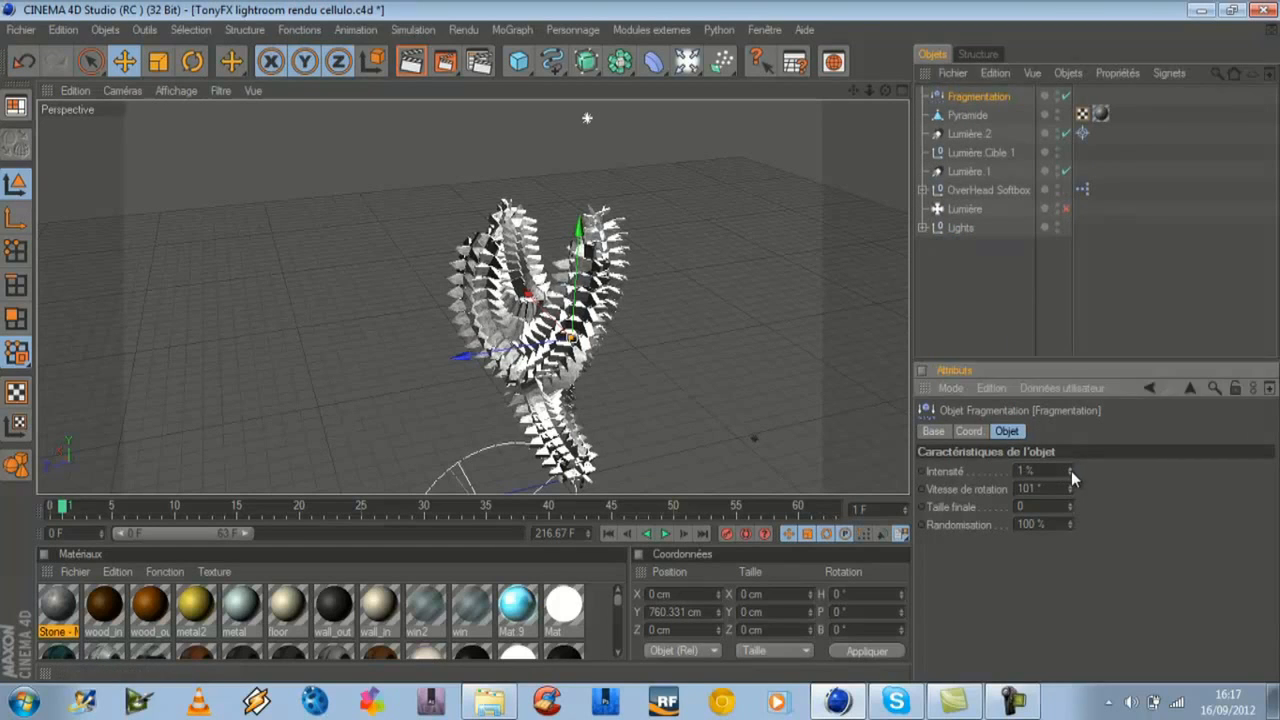
pyautogui.click(1071, 471)
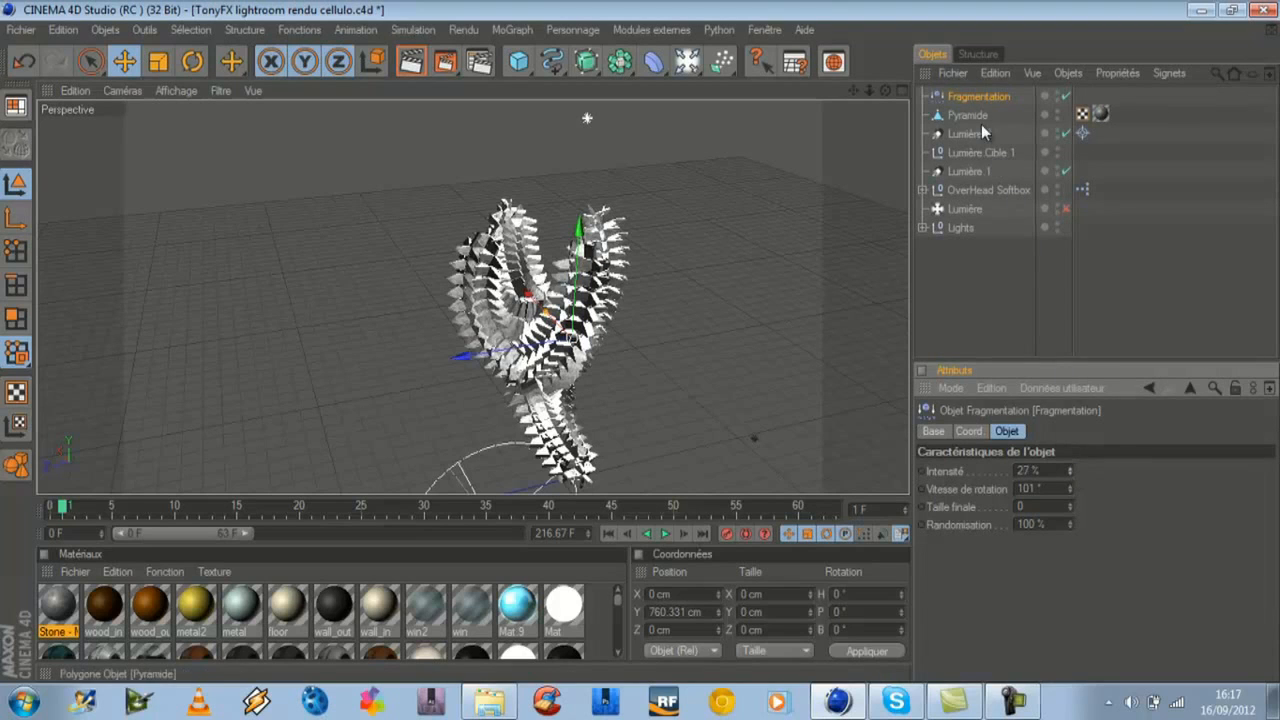
# - Nest the Fragmentation deformer under Pyramide again and lower its intensity to 0%
pyautogui.moveTo(980, 95); pyautogui.dragTo(981, 113)
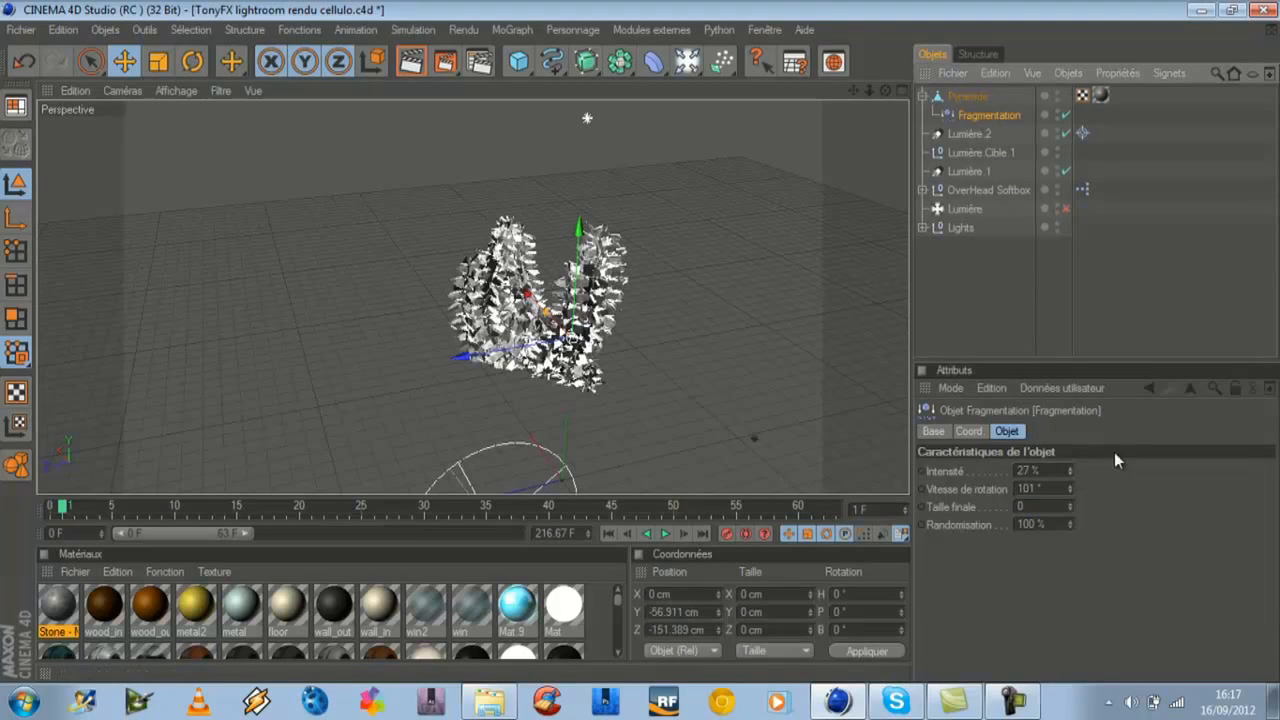
pyautogui.click(1070, 473)
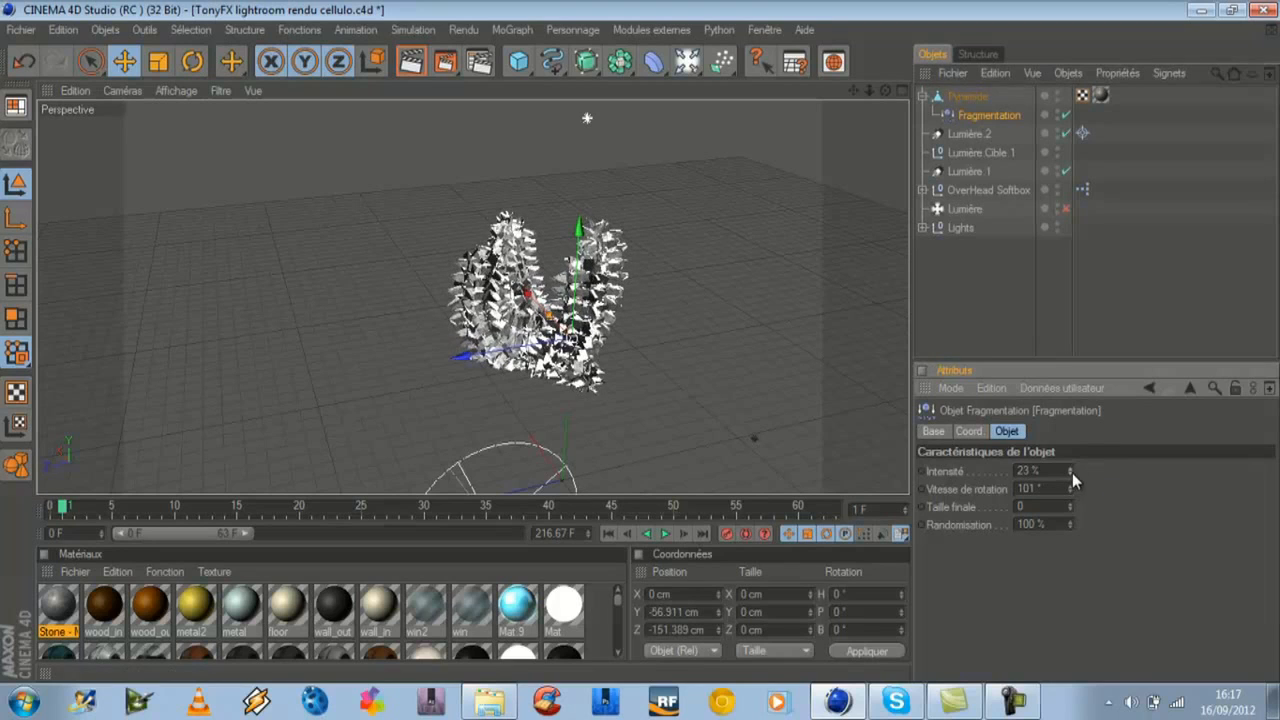
pyautogui.doubleClick(1043, 474)
pyautogui.scroll(-17, 1043, 474)
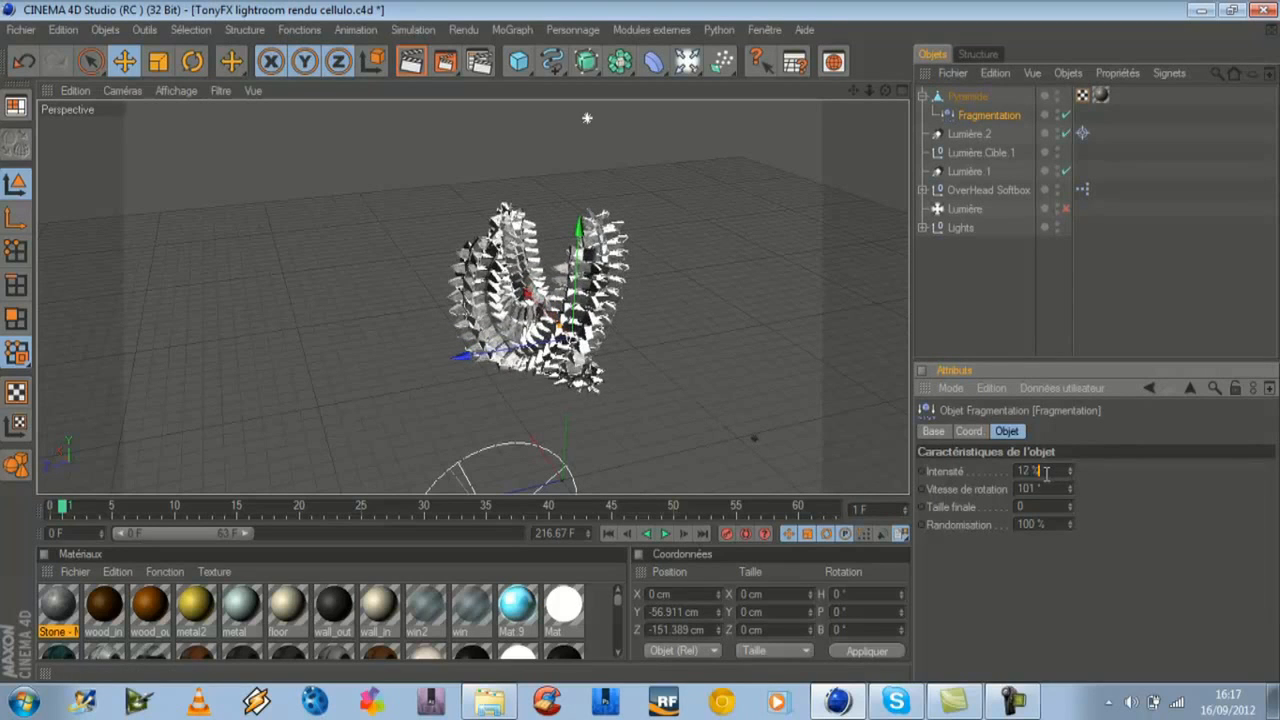
pyautogui.scroll(-5, 1040, 476)
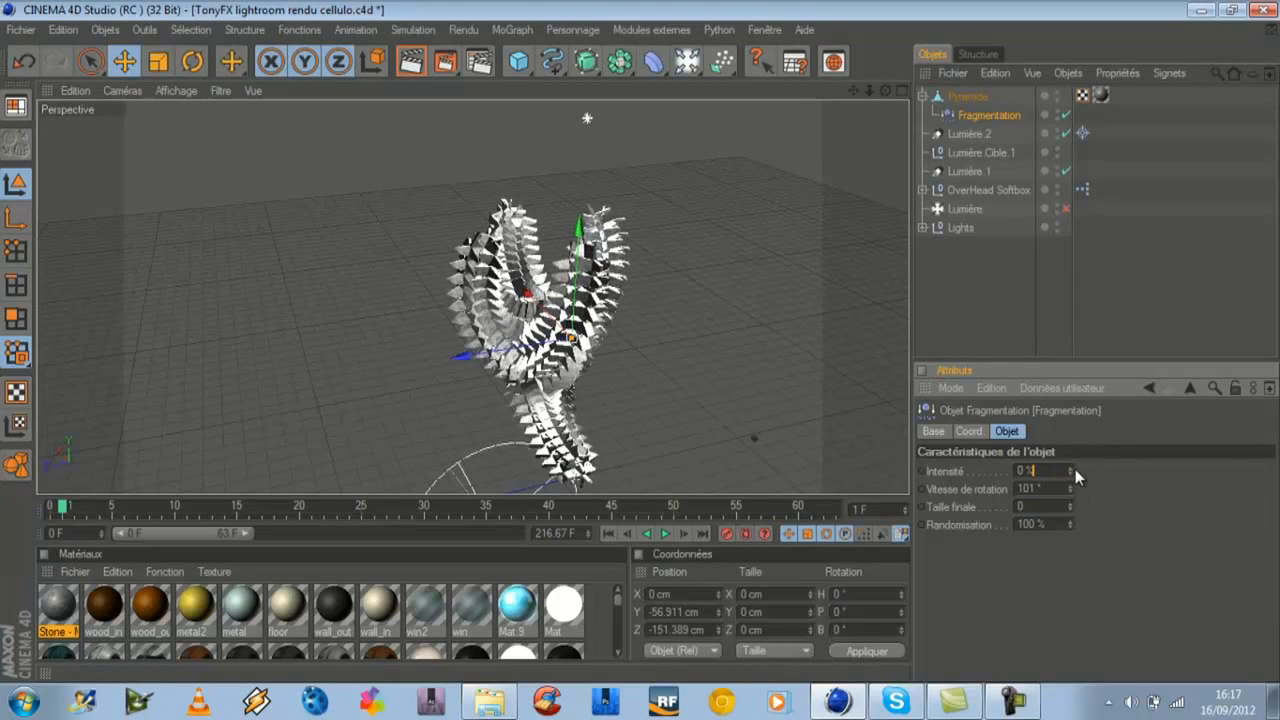
# - Test a slight change of the Fragmentation intensity, detach the deformer from Pyramide and delete it
pyautogui.click(1072, 469)
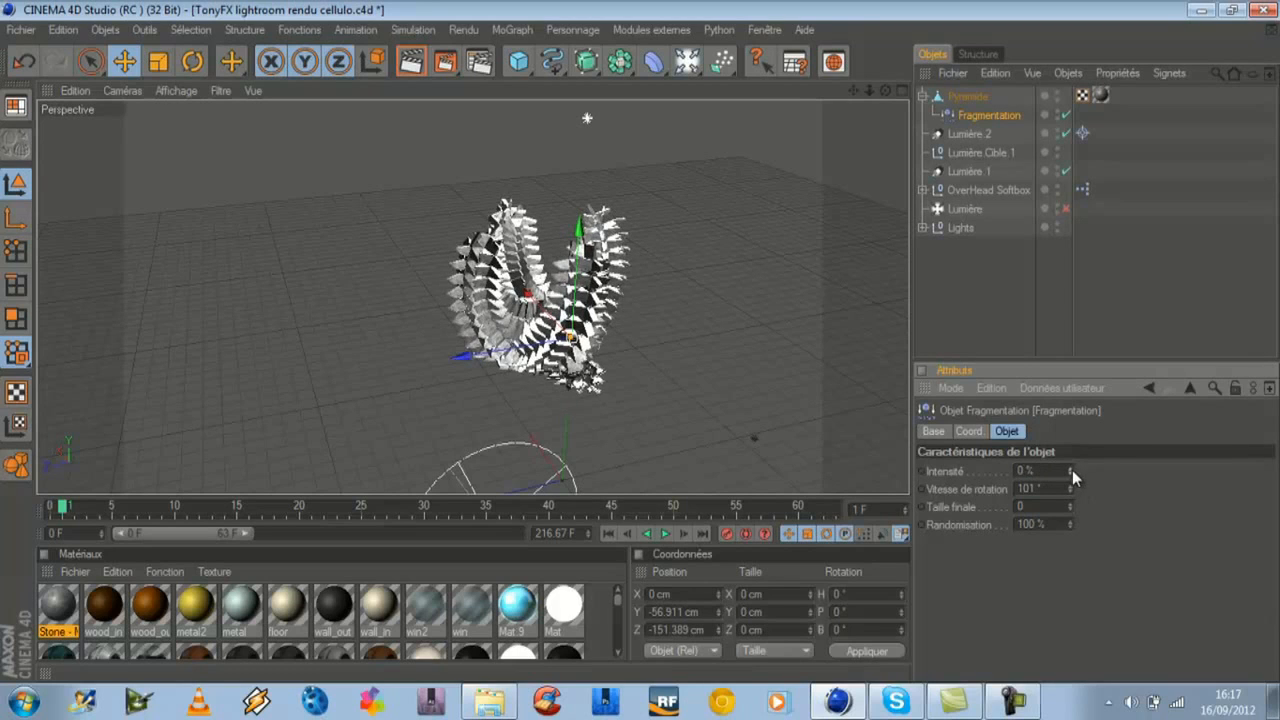
pyautogui.scroll(-2, 1072, 470)
pyautogui.moveTo(986, 115); pyautogui.dragTo(975, 248)
pyautogui.press('Delete')
# - Add an Explosion deformer and nest it under Pyramide
pyautogui.click(968, 97)
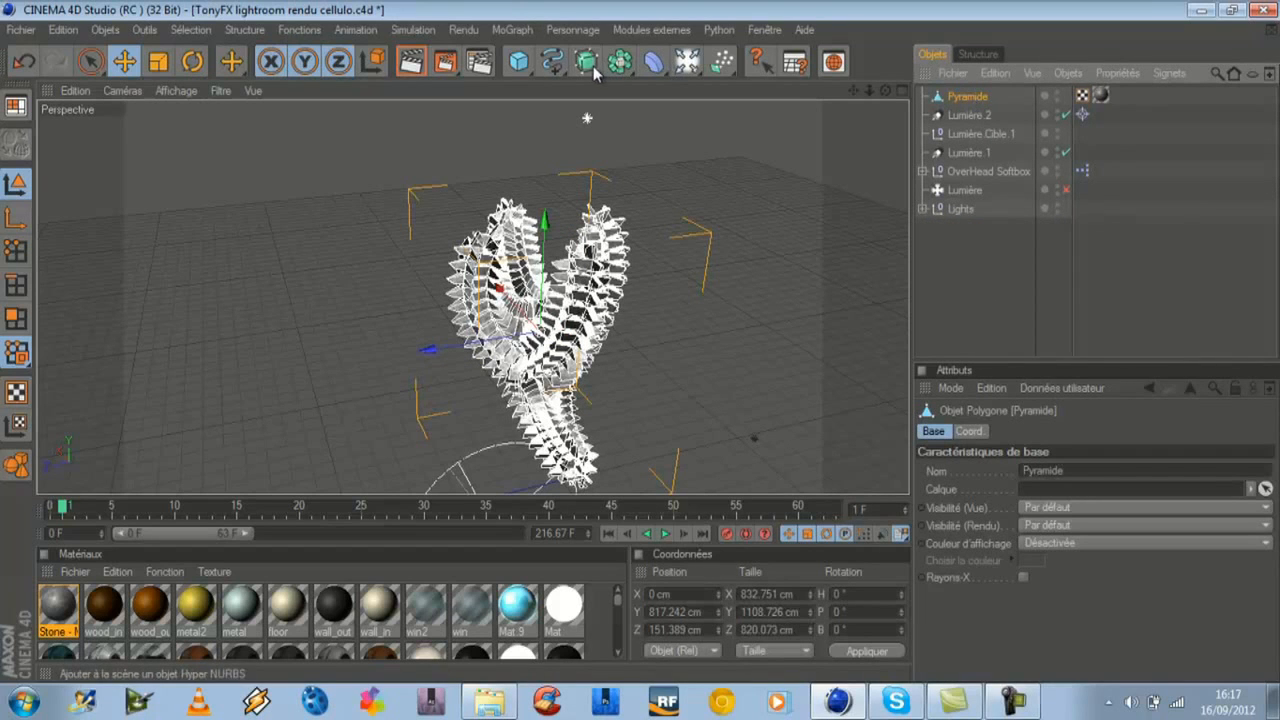
pyautogui.click(655, 63)
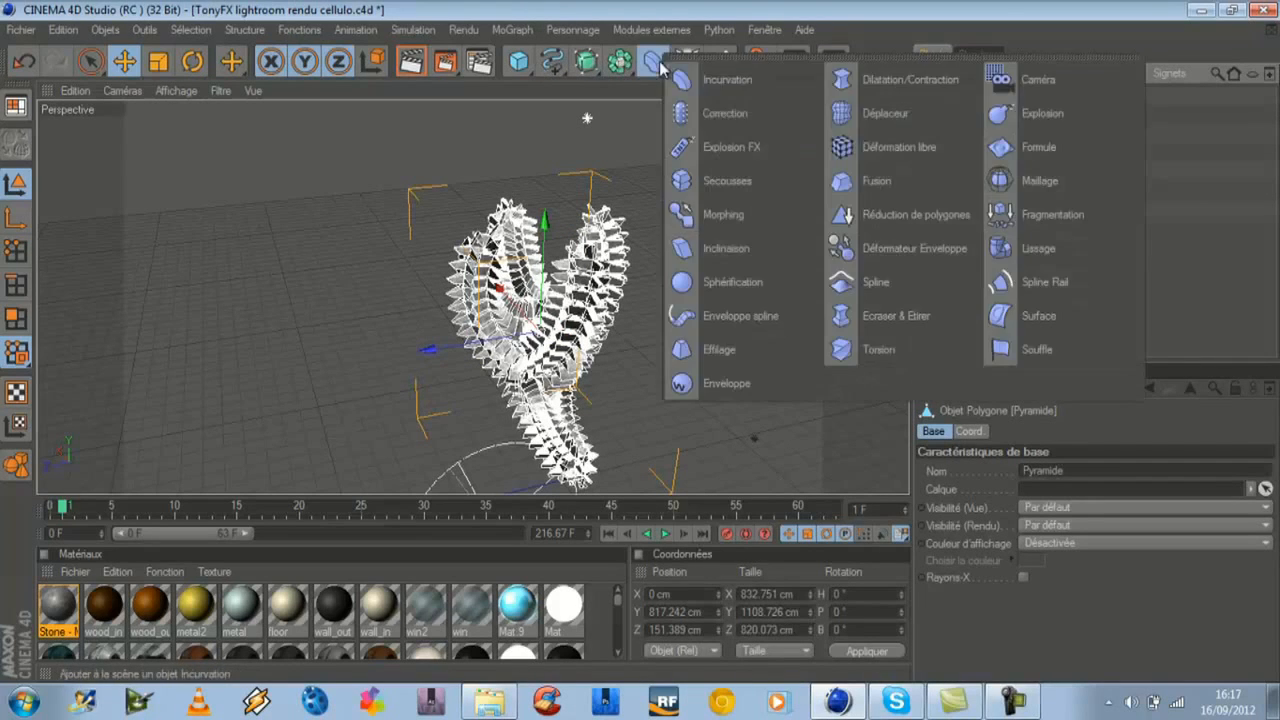
pyautogui.click(1040, 110)
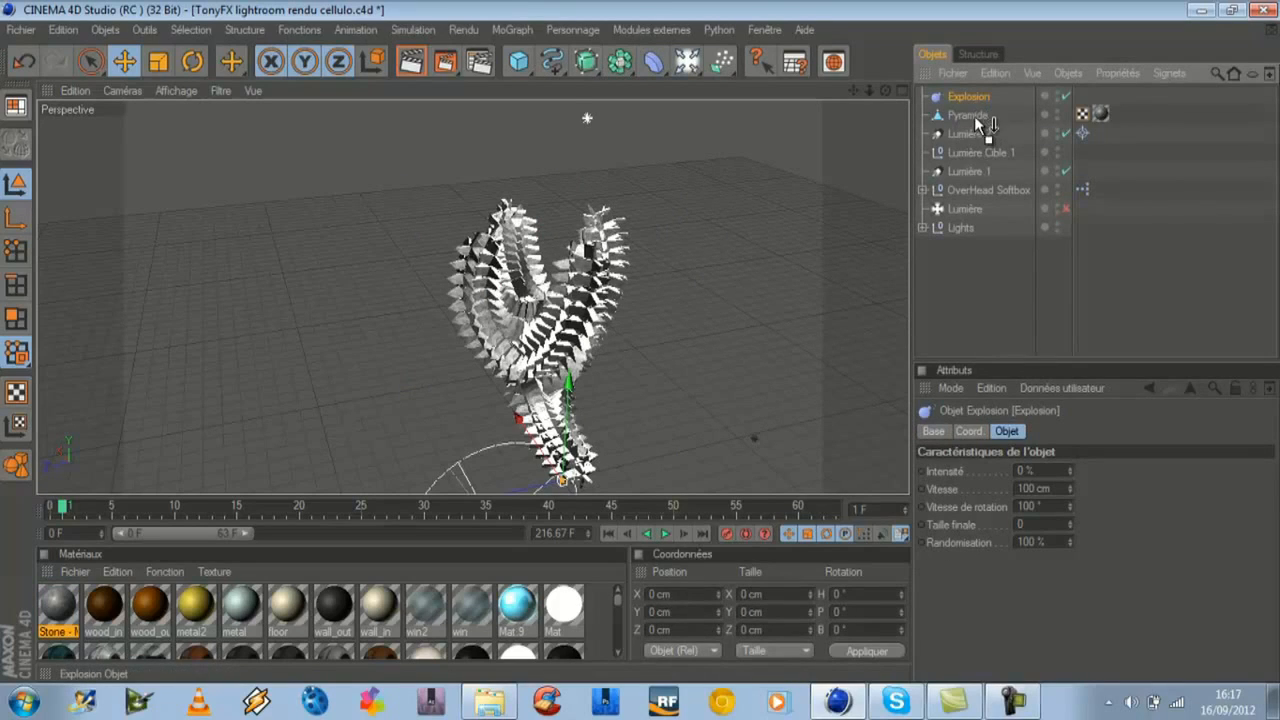
pyautogui.moveTo(974, 116); pyautogui.dragTo(974, 117)
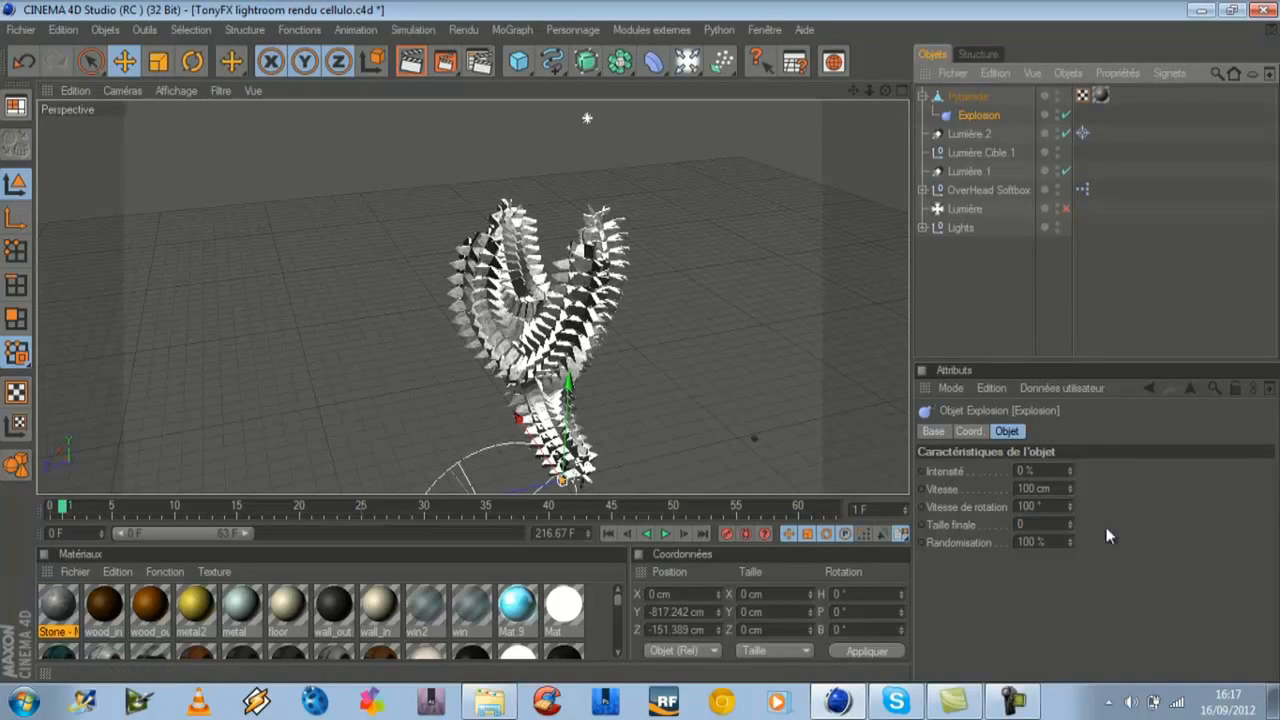
# - Set the Explosion deformer's intensity to 100% at frame 0 and record a keyframe for it
pyautogui.click(1068, 468)
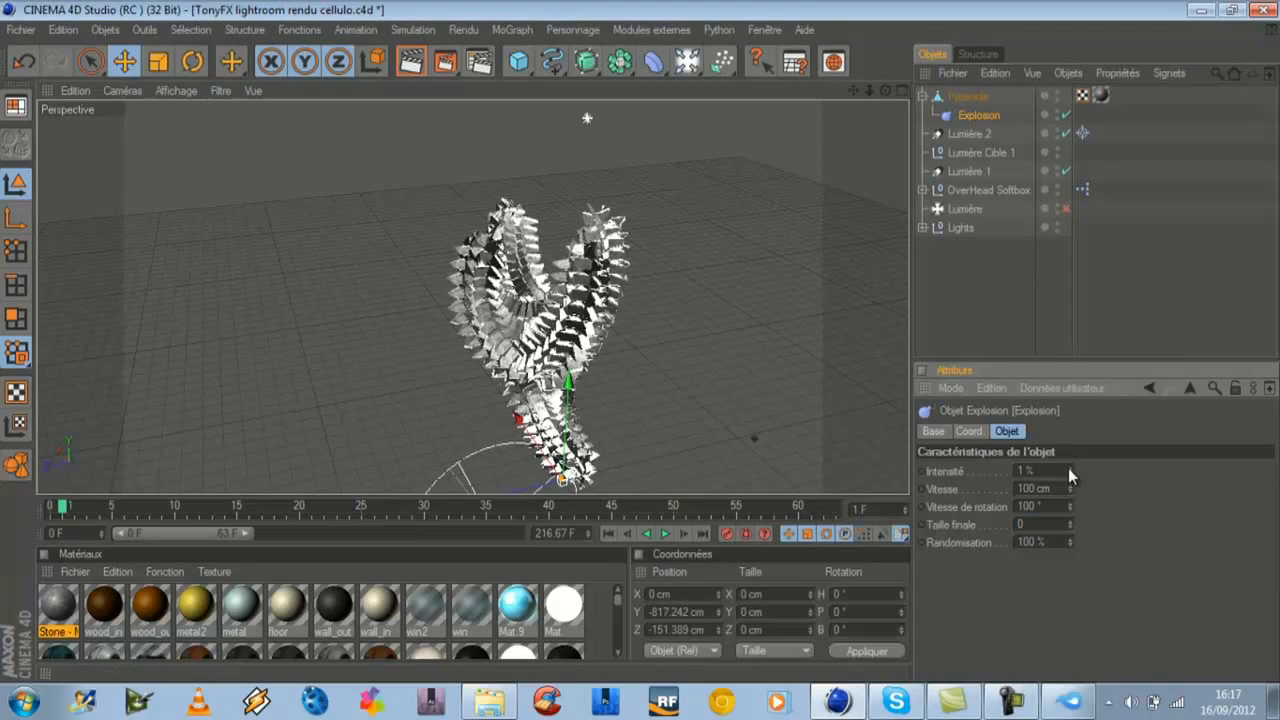
pyautogui.moveTo(1071, 468); pyautogui.dragTo(1072, 470)
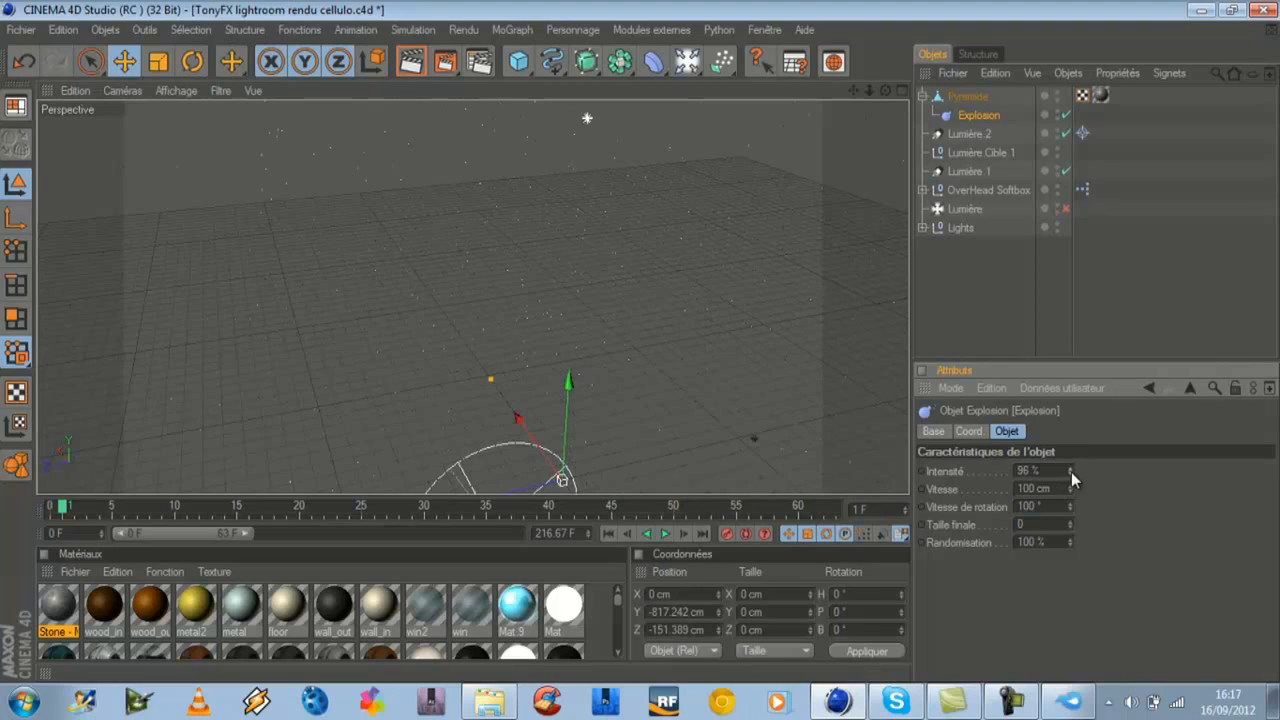
pyautogui.moveTo(64, 512); pyautogui.dragTo(50, 512)
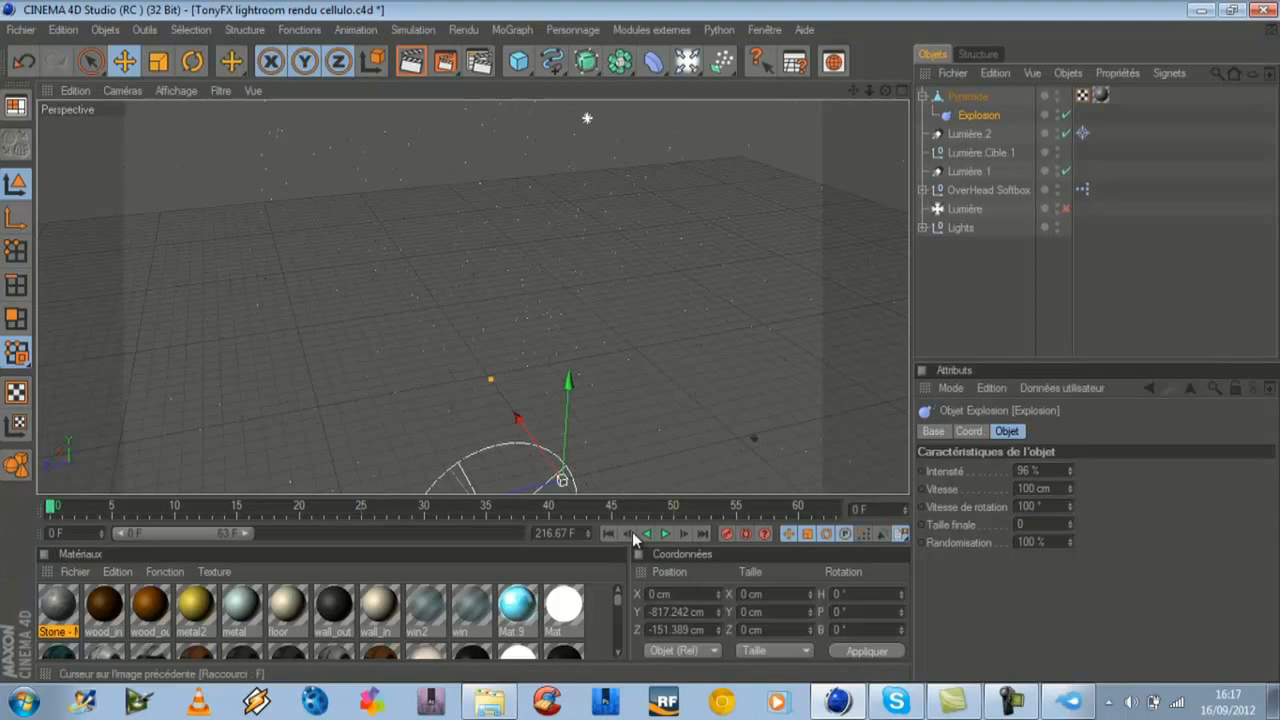
pyautogui.click(1070, 468)
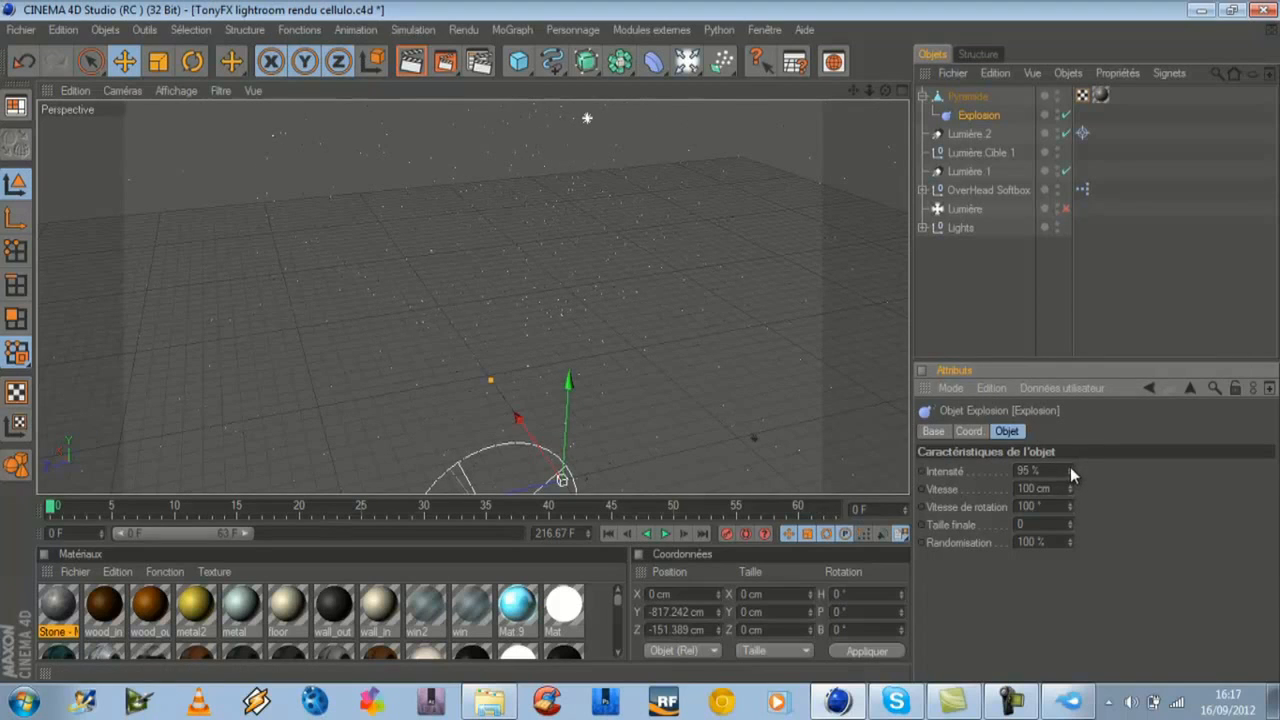
pyautogui.click(1071, 465)
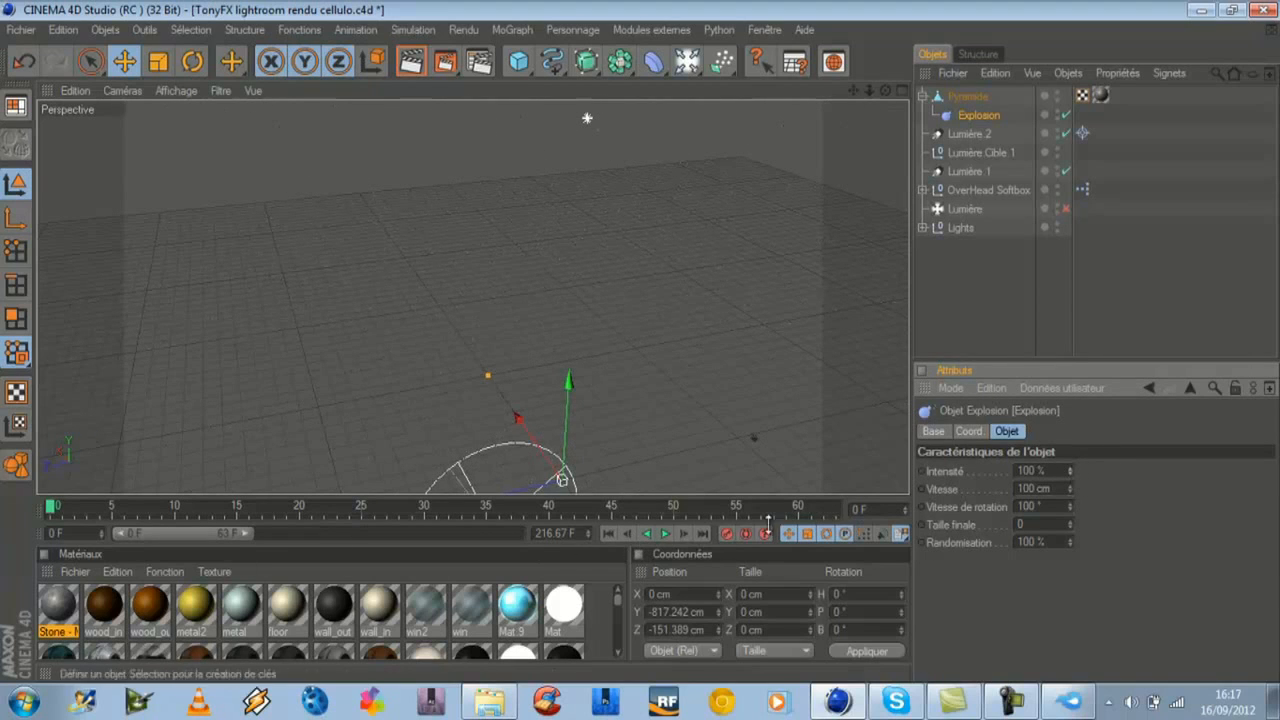
pyautogui.keyDown('ctrl'); pyautogui.click(923, 470); pyautogui.keyUp('ctrl')
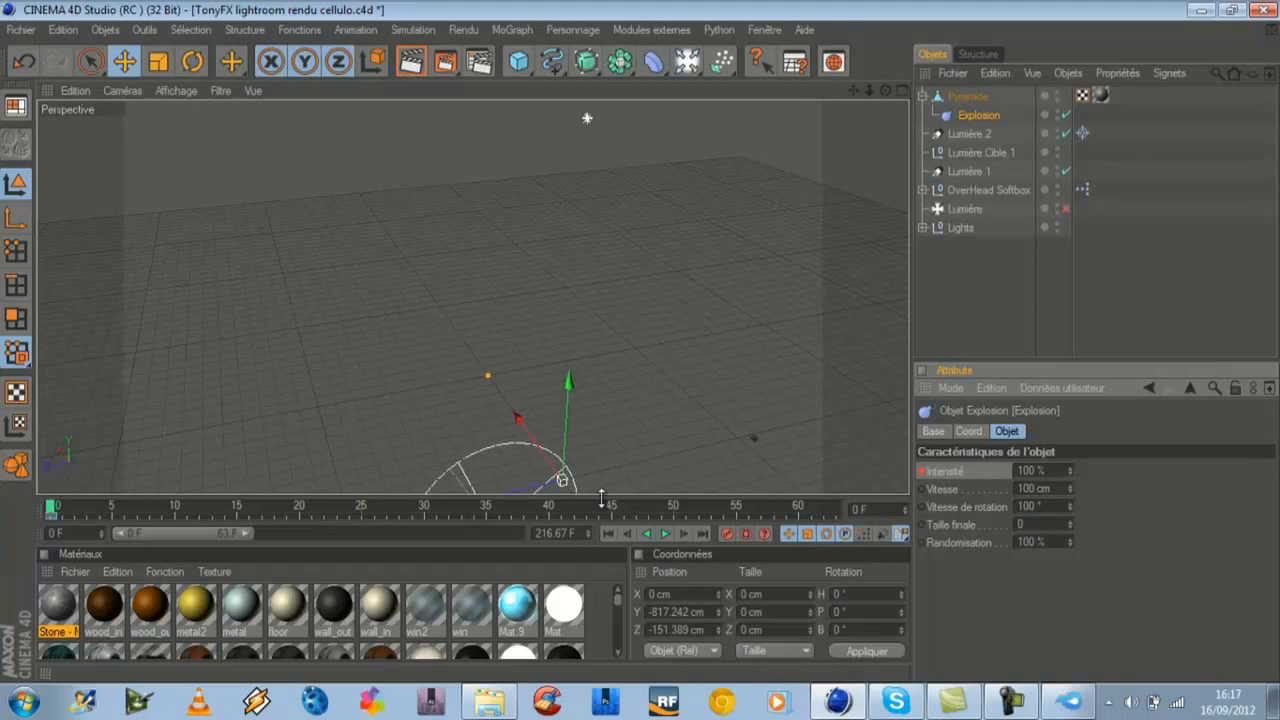
# - Record a second Explosion intensity keyframe of 0% at frame 50
pyautogui.click(677, 510)
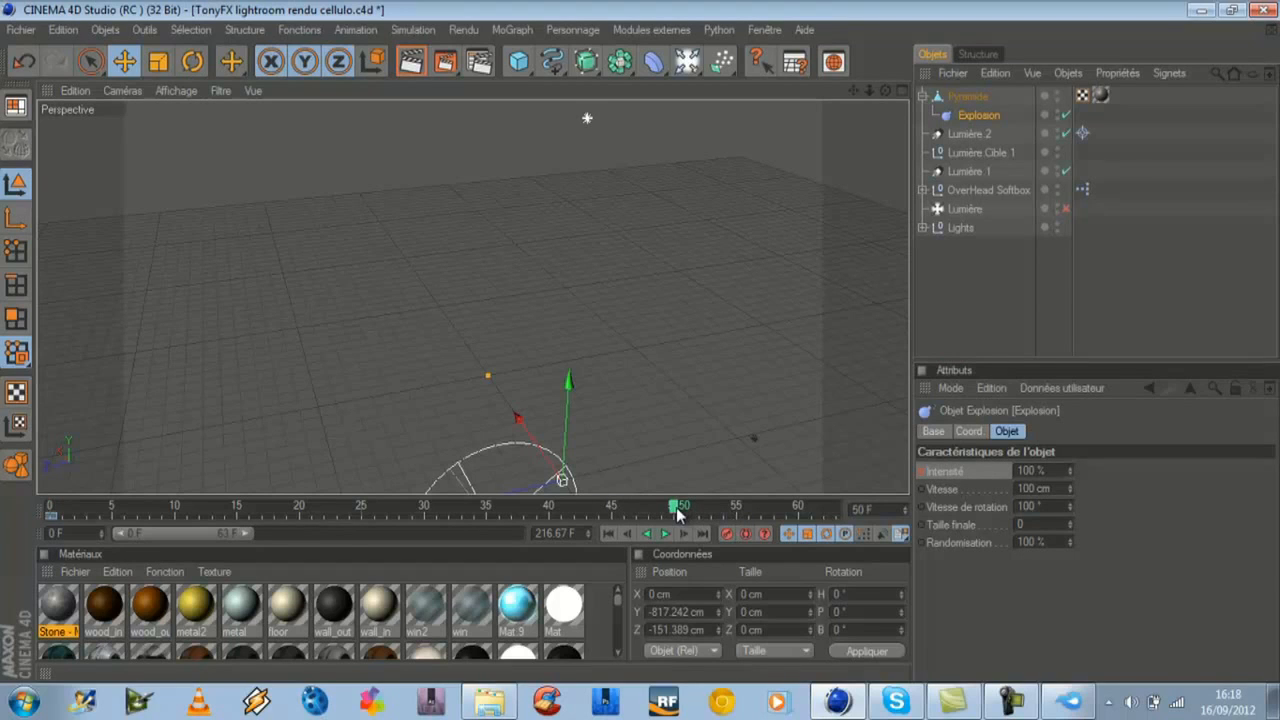
pyautogui.doubleClick(1054, 471)
pyautogui.write('0')
pyautogui.press('Return')
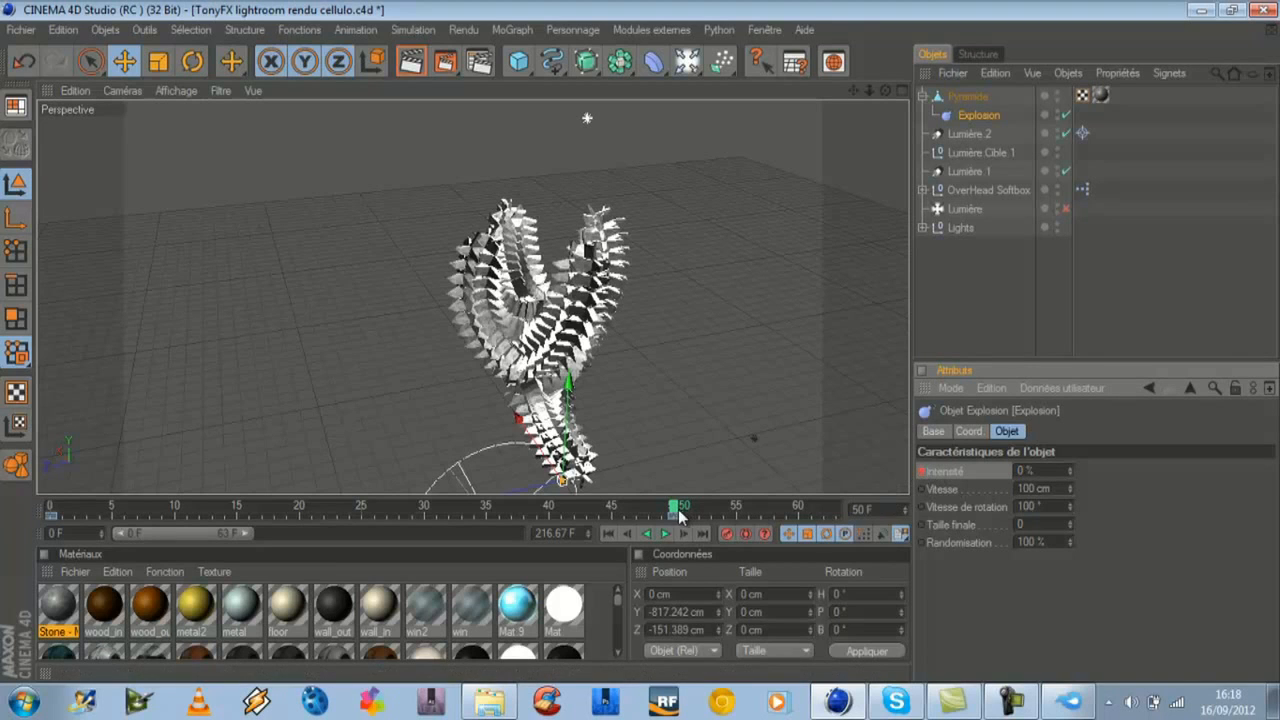
# - Examine the shape at frame 49 from a lower angle and from closer up
pyautogui.moveTo(677, 511); pyautogui.dragTo(652, 430)
pyautogui.scroll(3, 652, 421)
pyautogui.scroll(-3, 840, 127)
pyautogui.moveTo(885, 90); pyautogui.dragTo(842, 48)
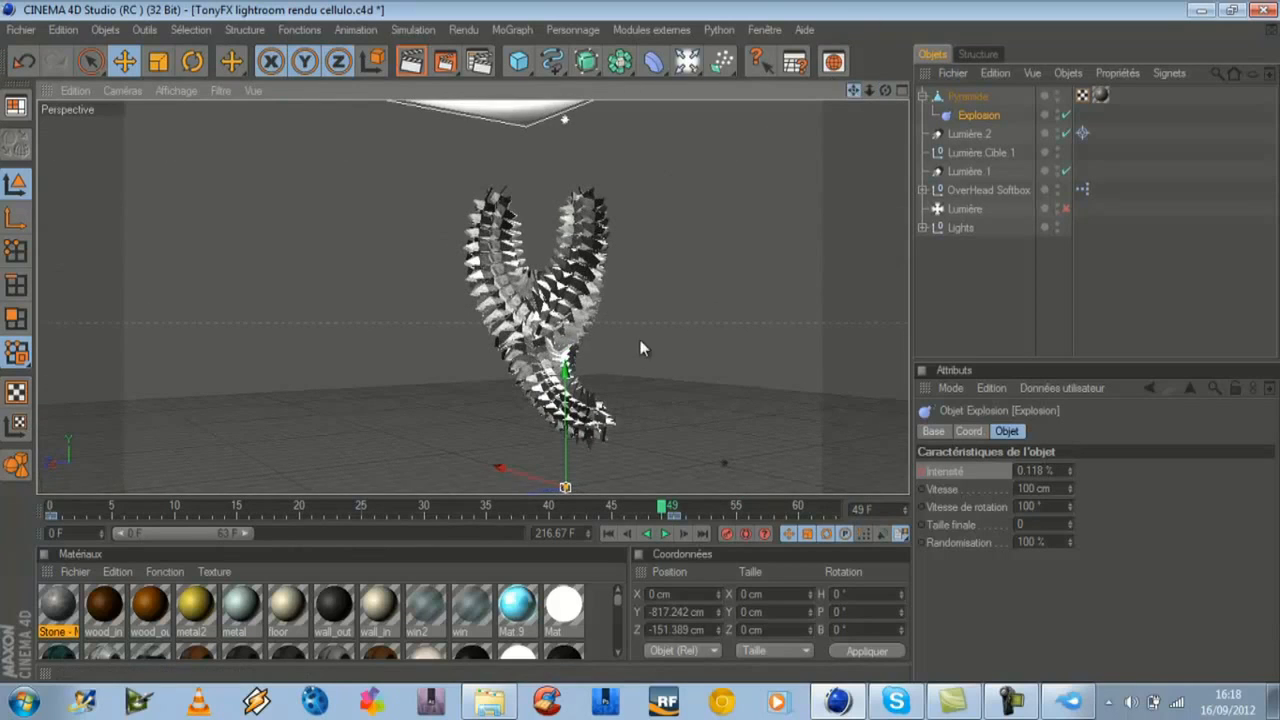
pyautogui.moveTo(642, 348); pyautogui.dragTo(642, 312)
pyautogui.moveTo(853, 91); pyautogui.dragTo(642, 348)
pyautogui.scroll(2, 815, 155)
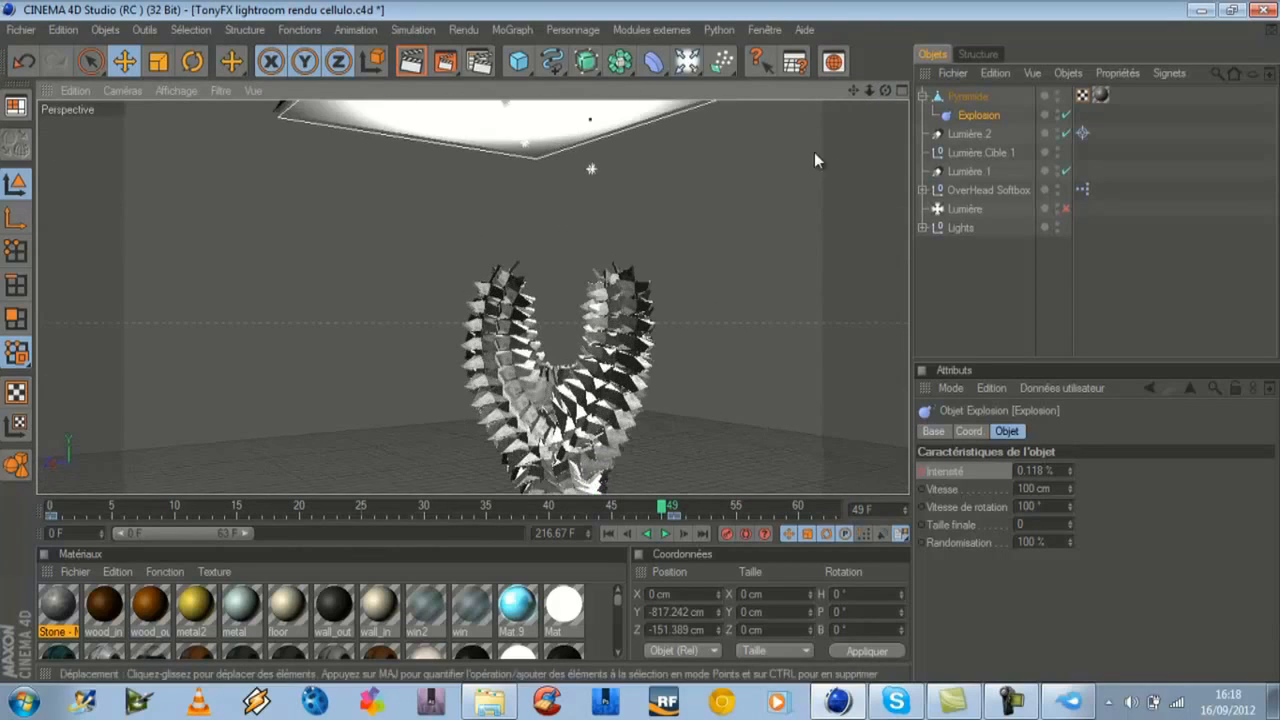
pyautogui.moveTo(858, 86); pyautogui.dragTo(799, 224)
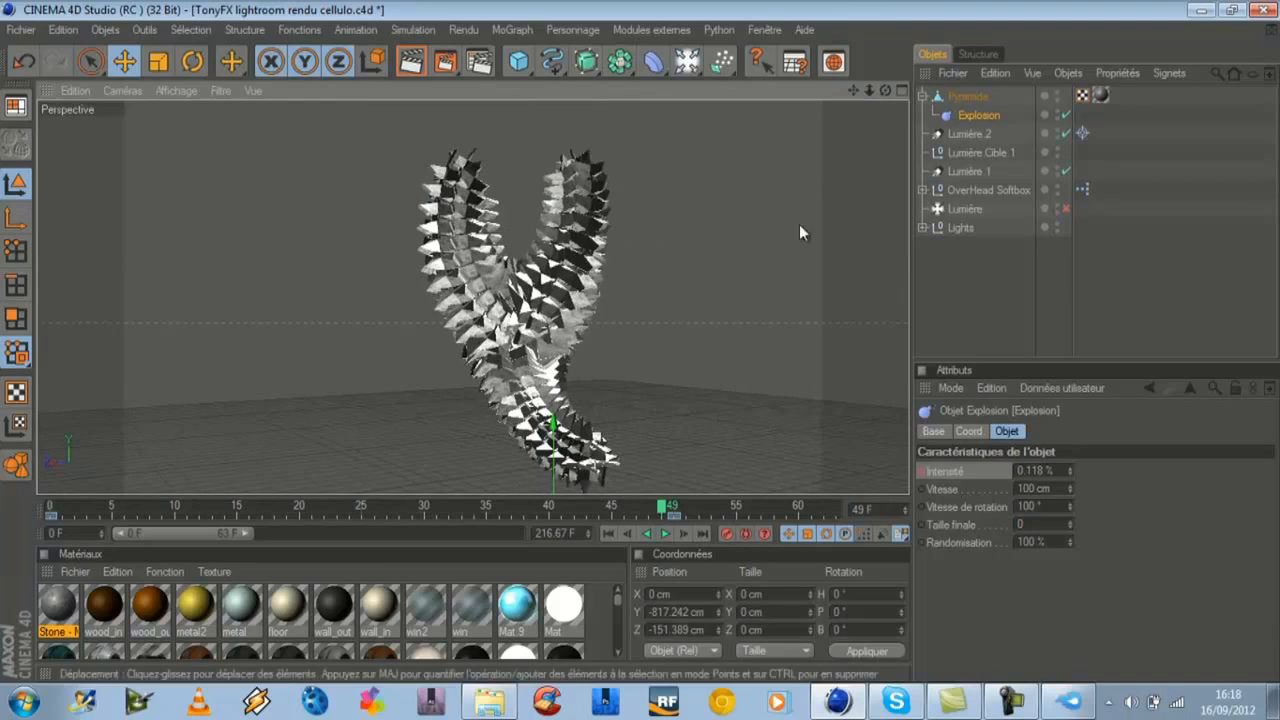
# - Scrub the explosion animation from frame 0 to frame 19 and examine the scattered fragments from several angles
pyautogui.click(53, 509)
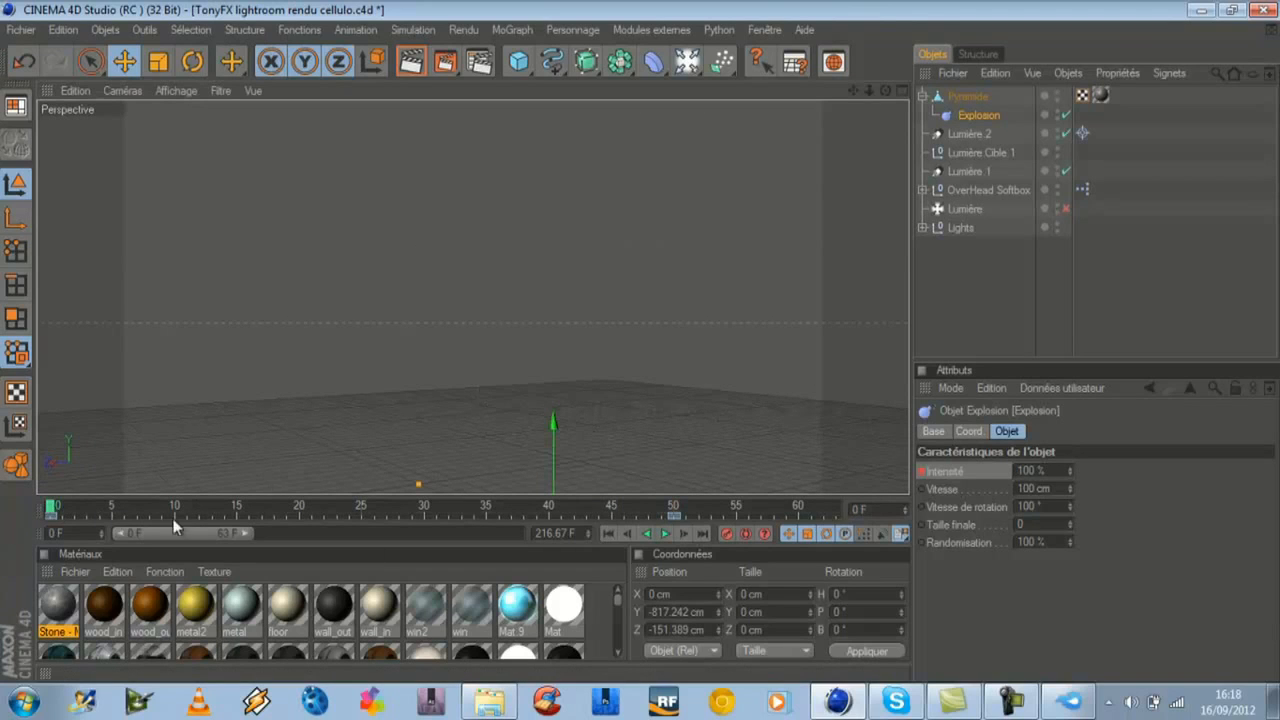
pyautogui.moveTo(54, 508); pyautogui.dragTo(291, 508)
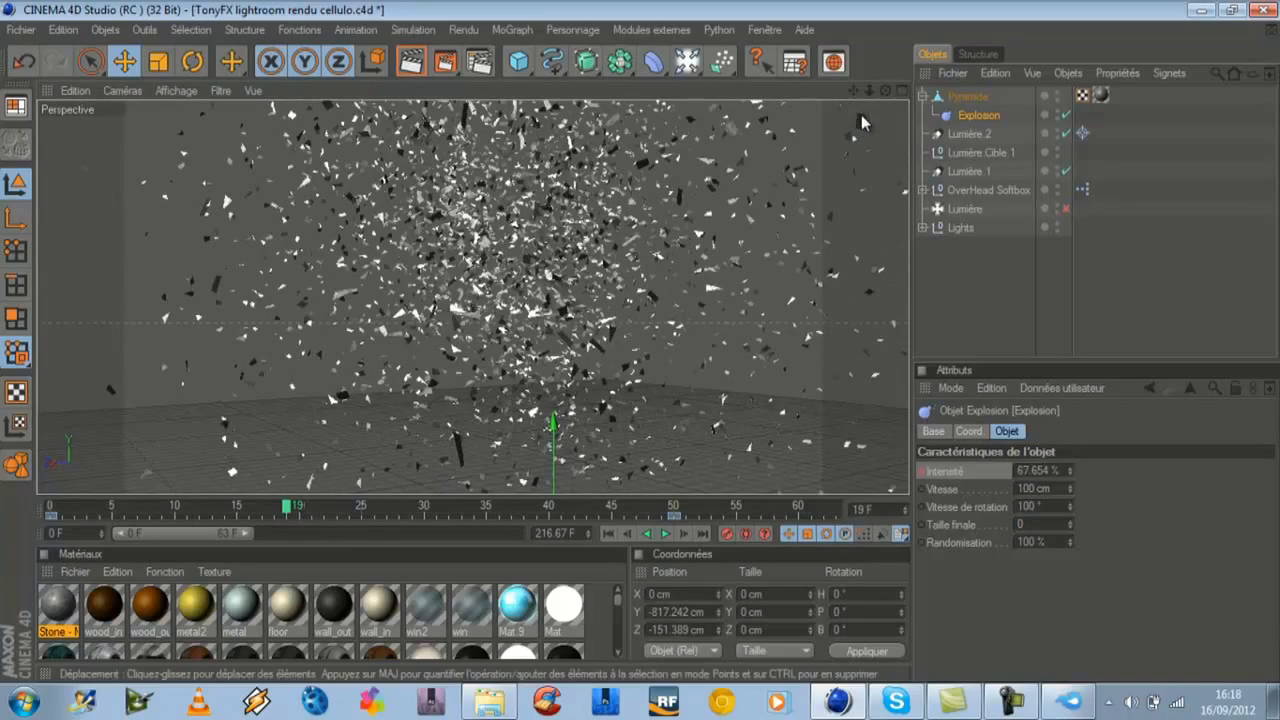
pyautogui.moveTo(885, 90); pyautogui.dragTo(785, 98)
pyautogui.moveTo(627, 347); pyautogui.dragTo(650, 345)
pyautogui.scroll(-3, 653, 140)
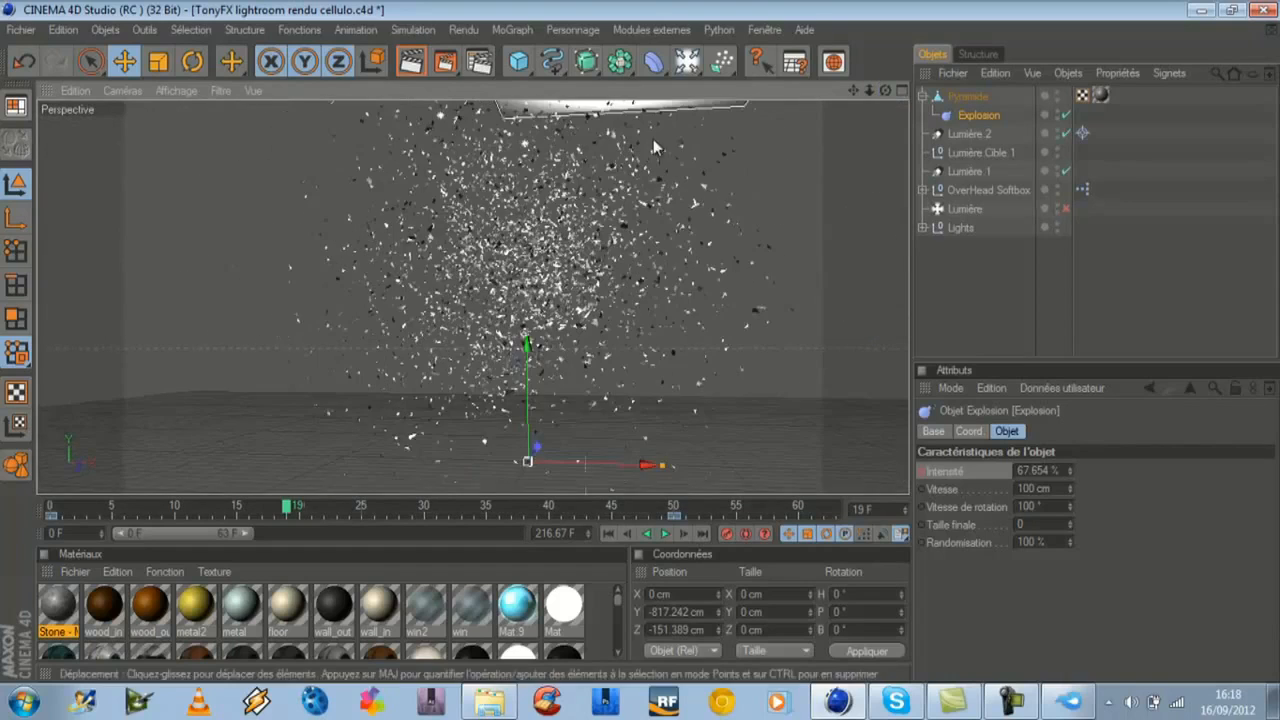
pyautogui.moveTo(886, 90); pyautogui.dragTo(643, 347)
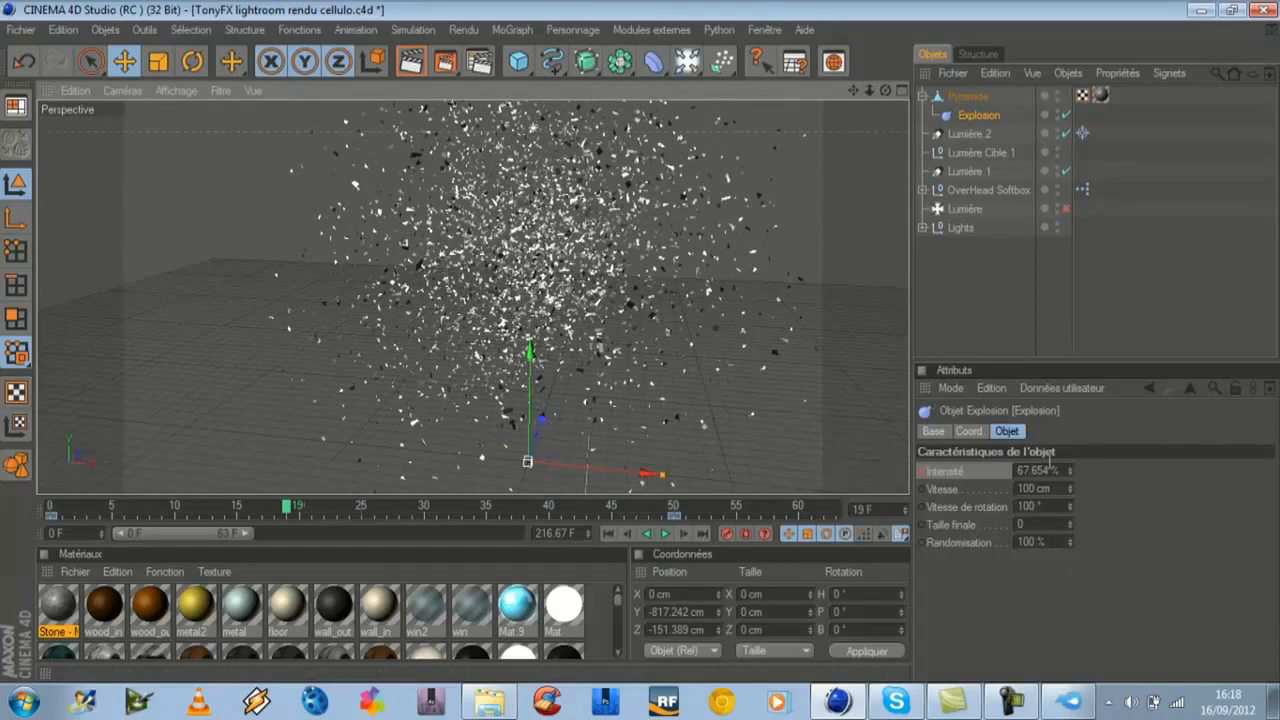
# - Test a higher Explosion intensity at frame 19, scrub the animation to frame 58 and view the shape there
pyautogui.moveTo(1070, 469); pyautogui.dragTo(1069, 470)
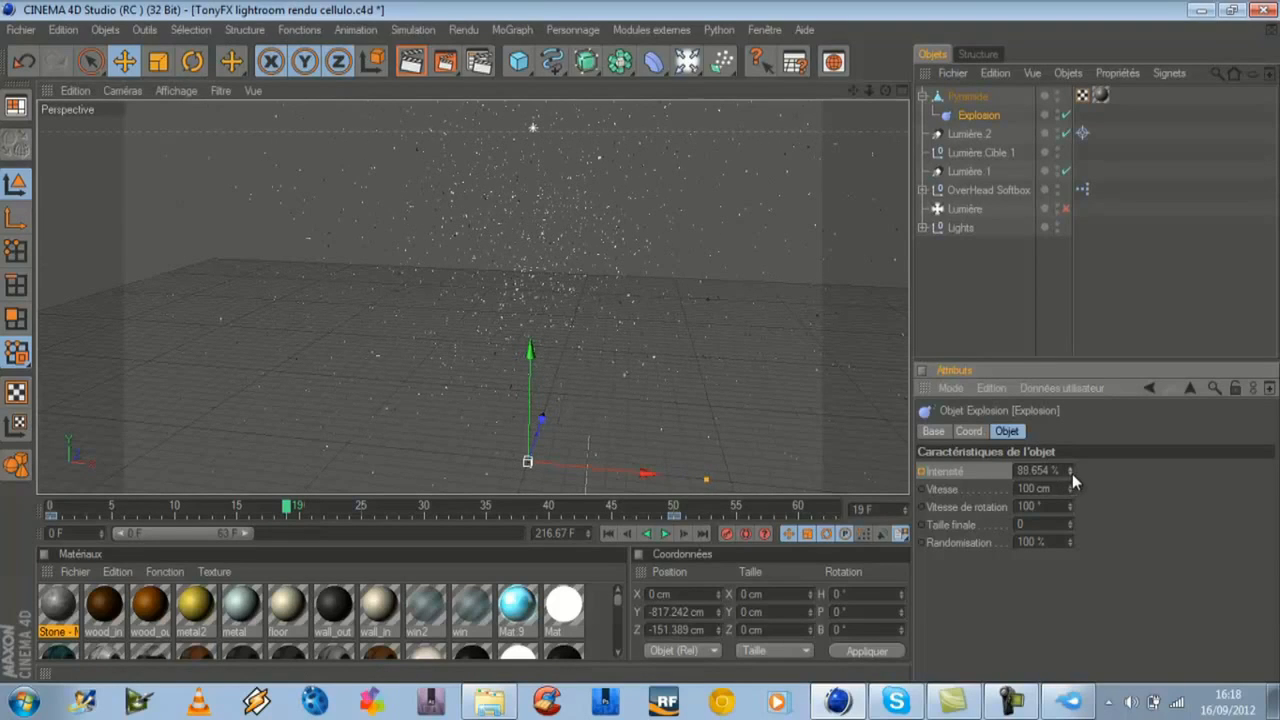
pyautogui.moveTo(1072, 473); pyautogui.dragTo(1072, 477)
pyautogui.moveTo(289, 514); pyautogui.dragTo(683, 481)
pyautogui.moveTo(788, 483)
pyautogui.mouseDown()
pyautogui.moveTo(602, 519)
pyautogui.moveTo(55, 512)
pyautogui.moveTo(650, 527)
pyautogui.moveTo(776, 505)
pyautogui.mouseUp()
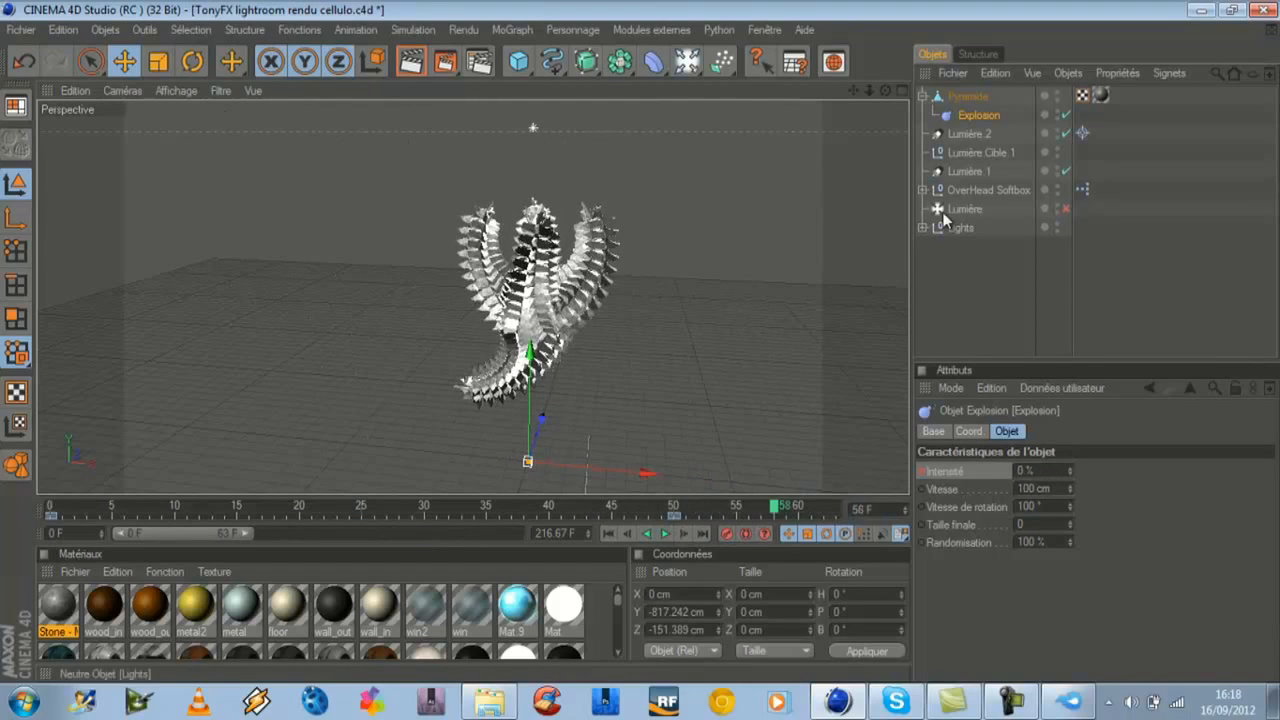
pyautogui.moveTo(885, 91); pyautogui.dragTo(641, 342)
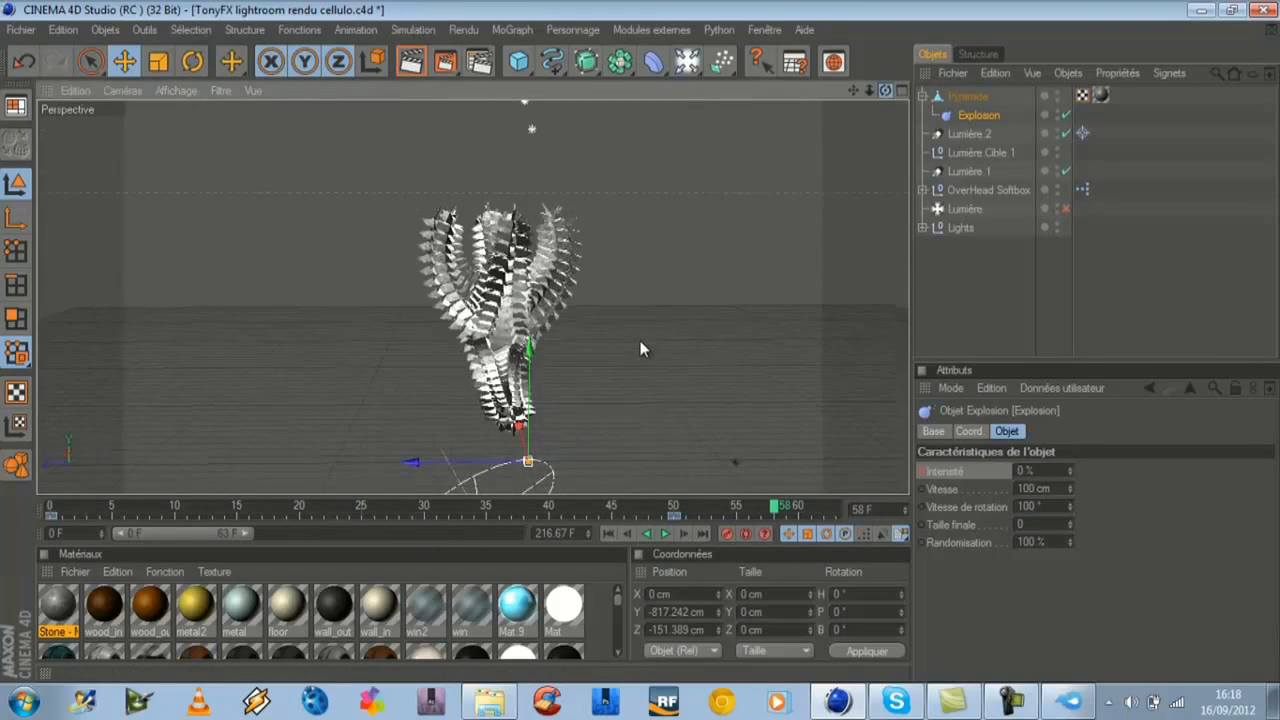
# - Replace Pyramide and its Explosion deformer with a sphere raised to about 706 cm on Y
pyautogui.click(984, 94)
pyautogui.press('Delete')
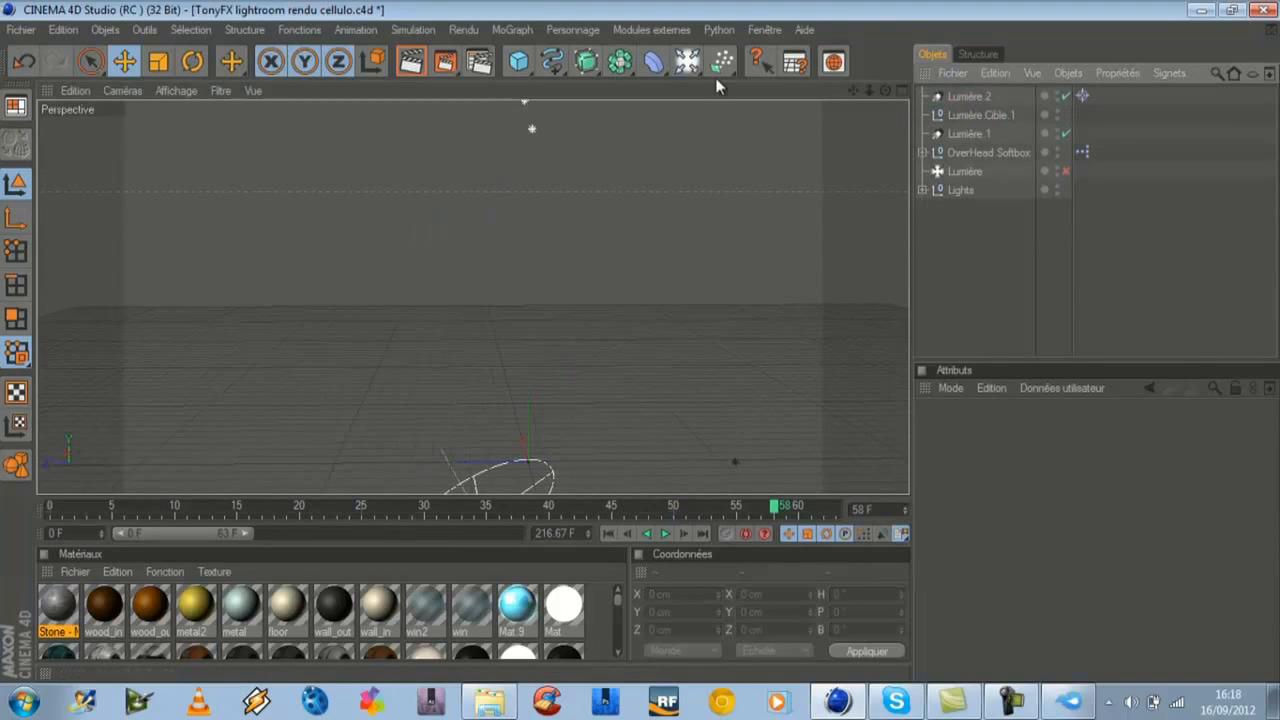
pyautogui.moveTo(518, 61); pyautogui.dragTo(735, 80)
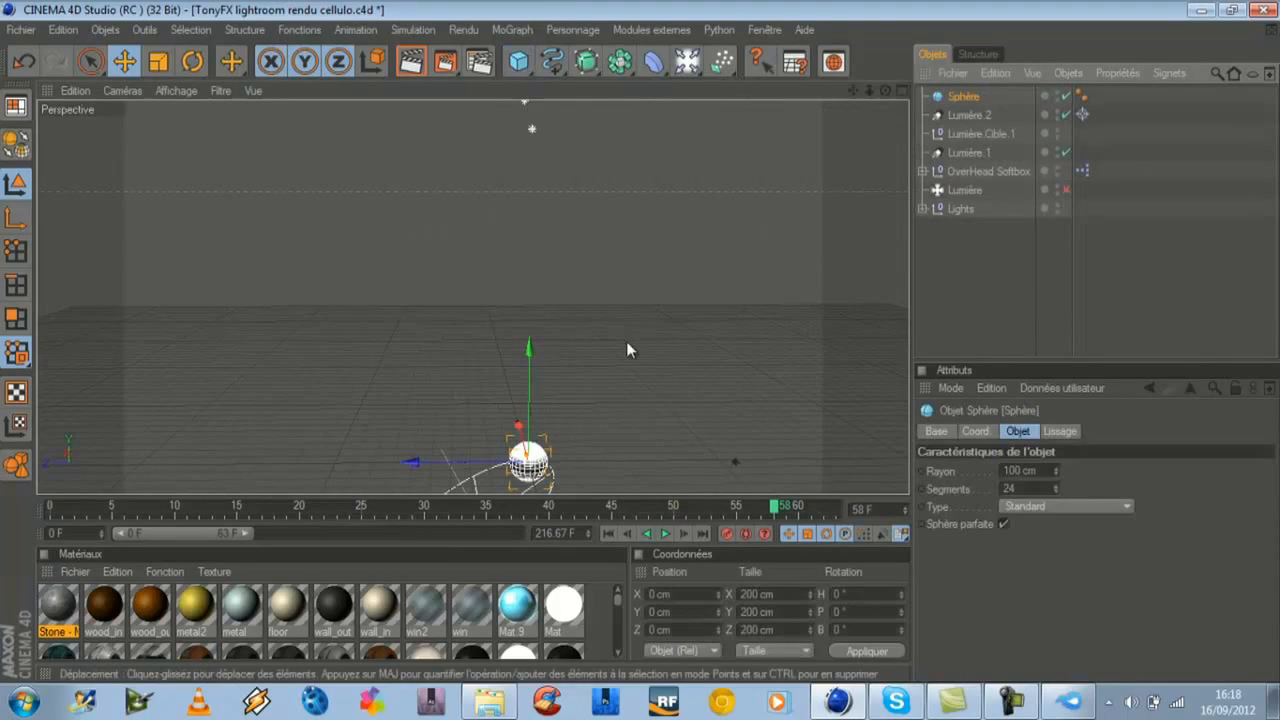
pyautogui.moveTo(511, 352); pyautogui.dragTo(717, 390)
pyautogui.scroll(2, 716, 388)
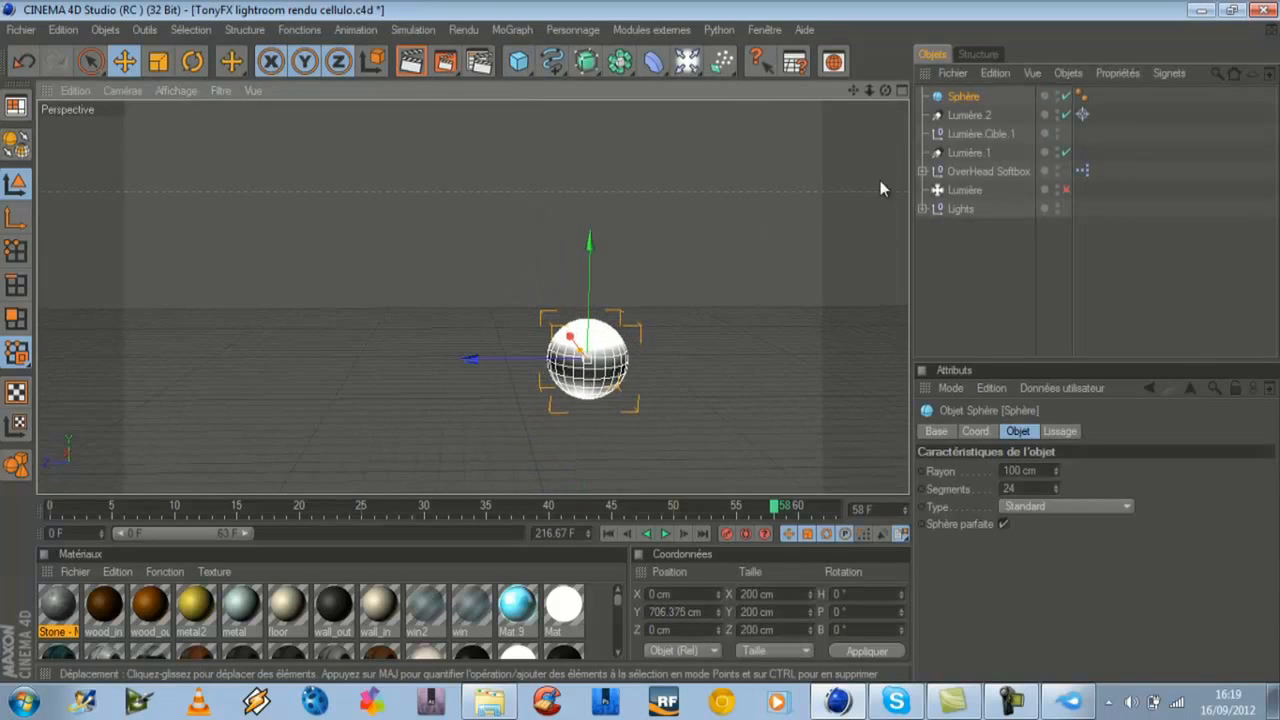
# - Make the sphere editable and select all of its polygons
pyautogui.click(15, 145)
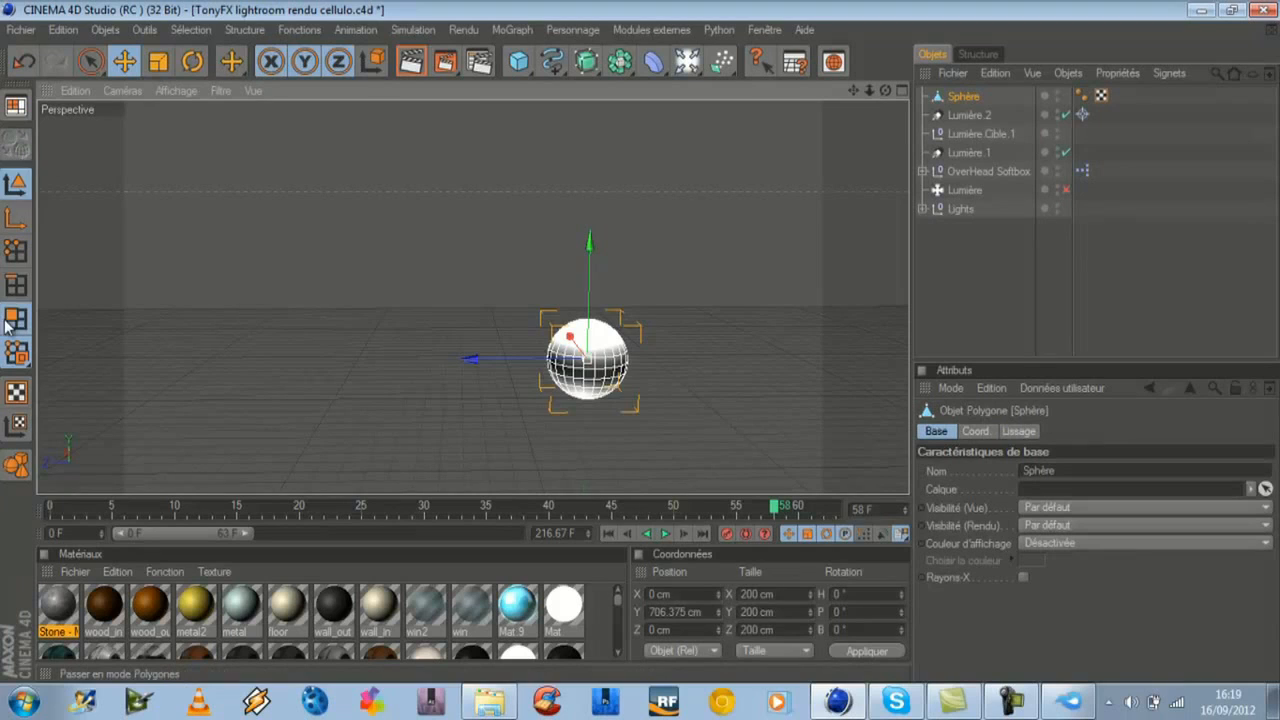
pyautogui.click(12, 320)
pyautogui.click(608, 378)
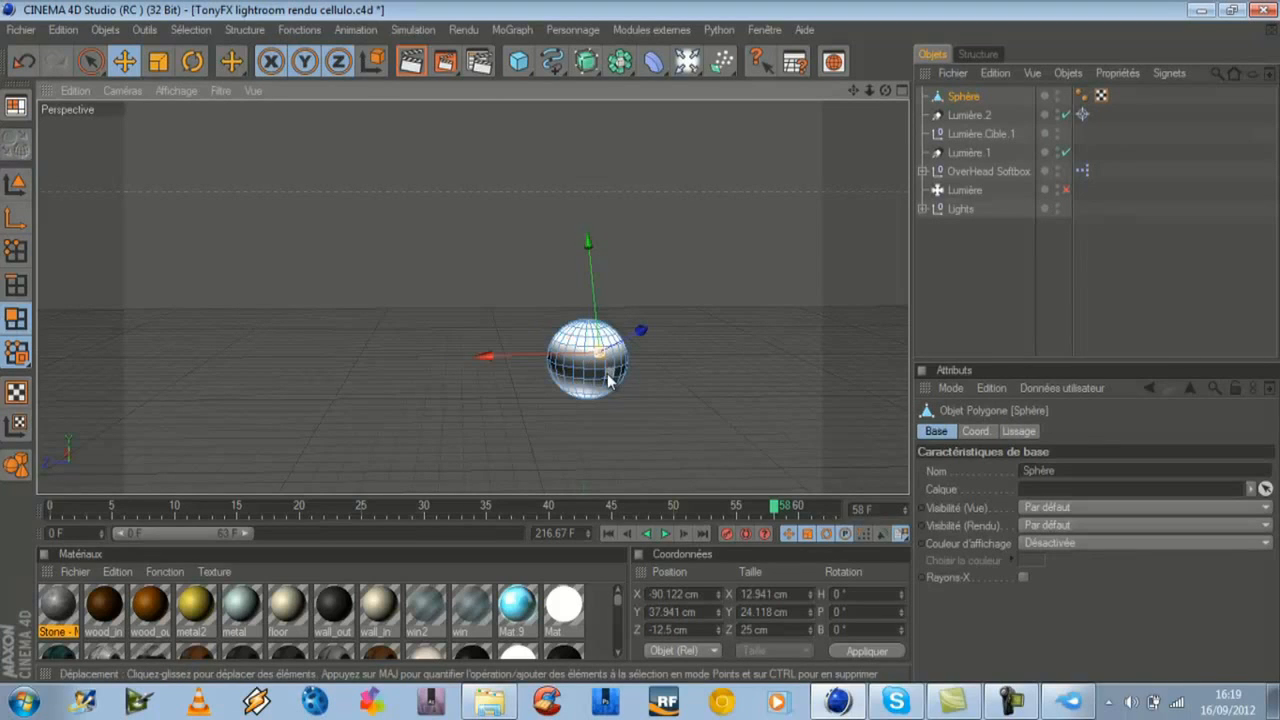
pyautogui.hotkey('ctrl', 'a')
# - Apply a matrix extrusion to the sphere's selected polygons with default values: 8 steps, 50 cm displacement, 80% scale and 10° rotation
pyautogui.rightClick(653, 285)
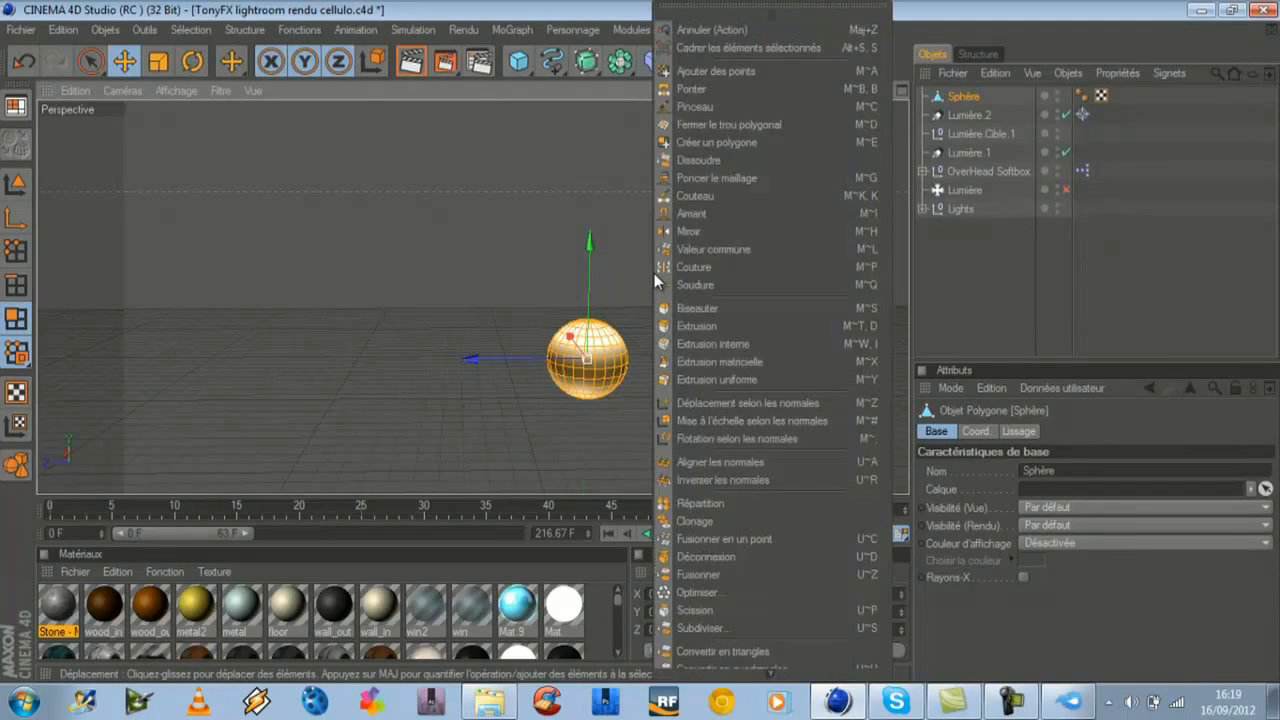
pyautogui.click(741, 361)
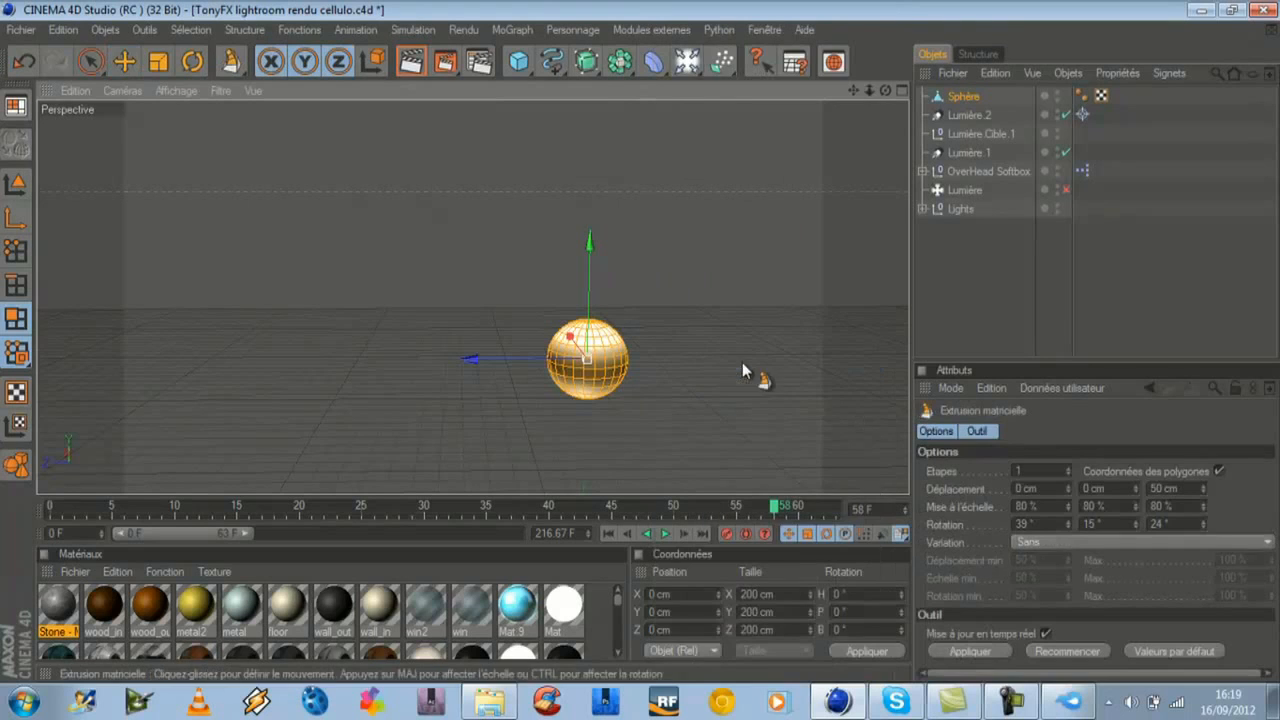
pyautogui.click(1195, 651)
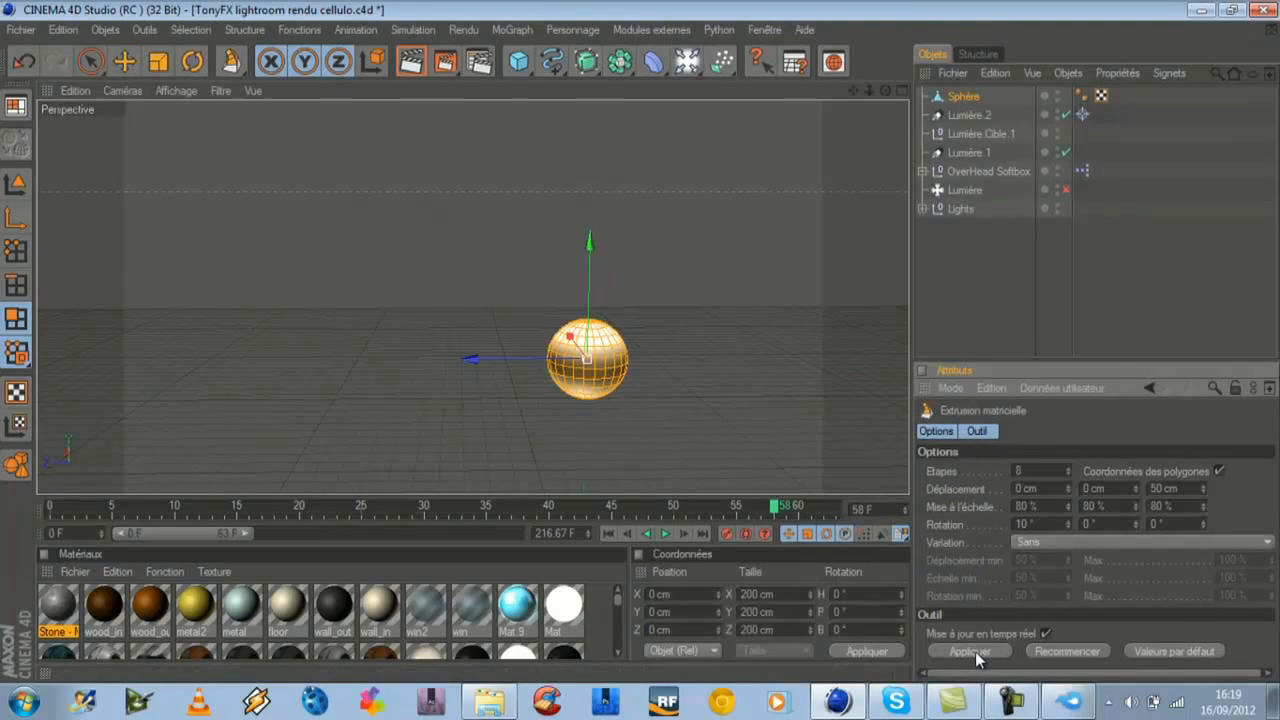
pyautogui.click(970, 651)
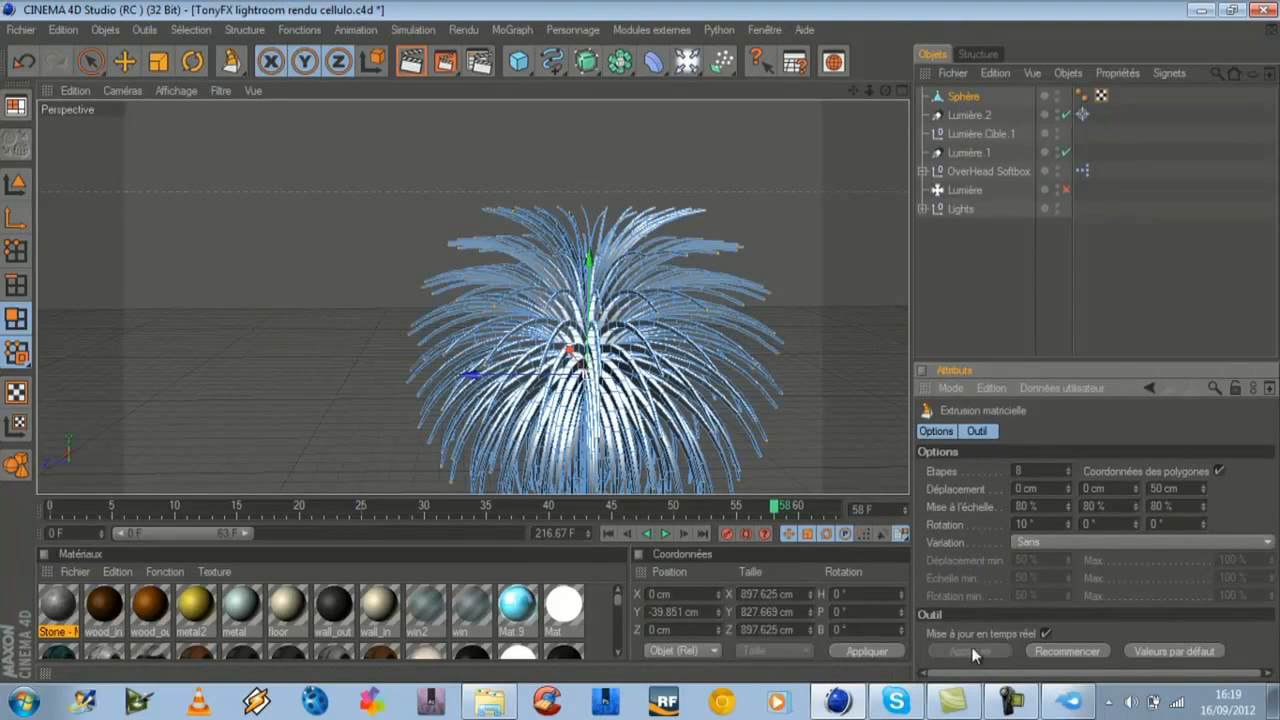
# - Reduce the sphere's matrix extrusion to 1 step
pyautogui.click(1067, 475)
pyautogui.moveTo(1066, 473); pyautogui.dragTo(1067, 470)
pyautogui.click(1067, 468)
pyautogui.click(1067, 468)
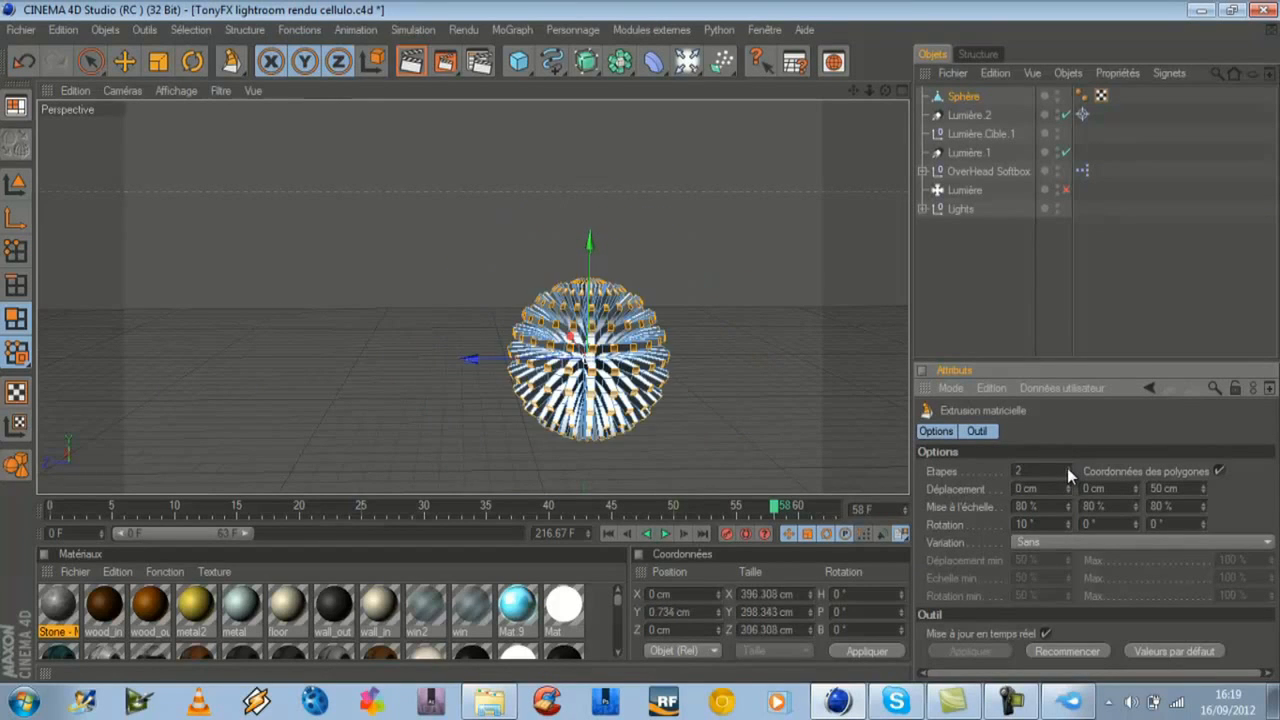
pyautogui.click(1068, 475)
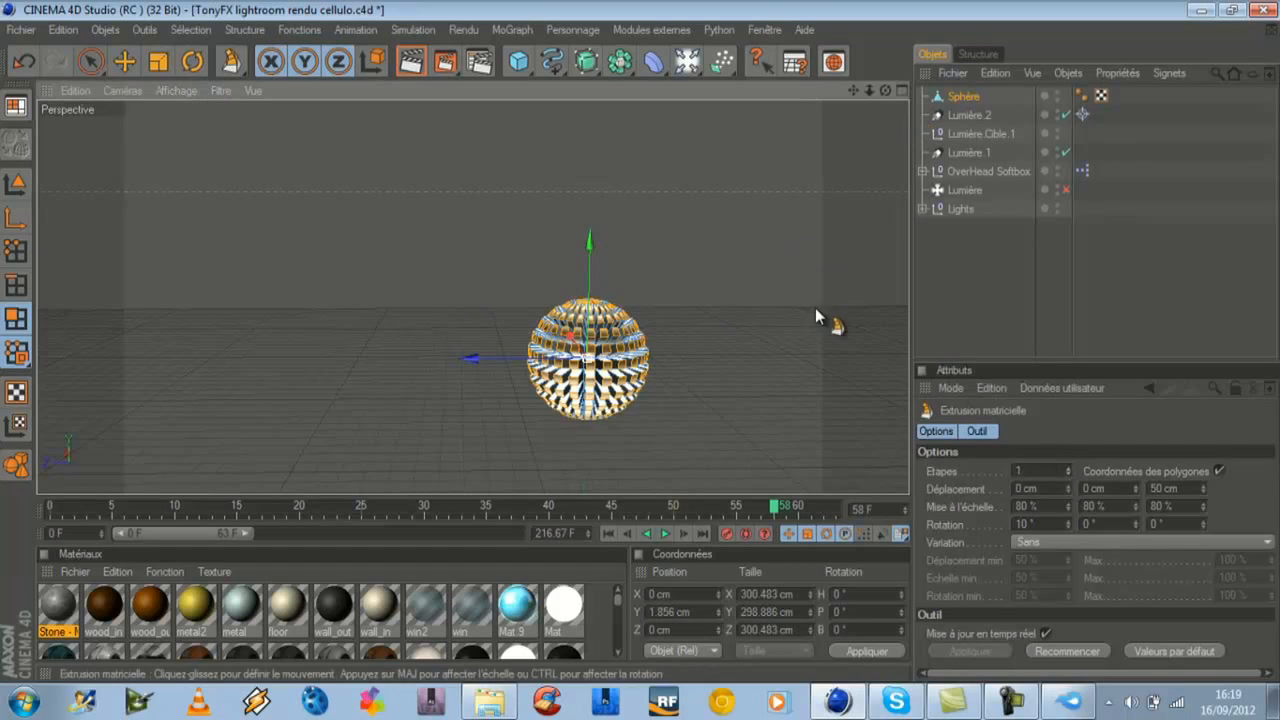
# - Set the matrix extrusion's first rotation value to 16°
pyautogui.scroll(-1, 862, 188)
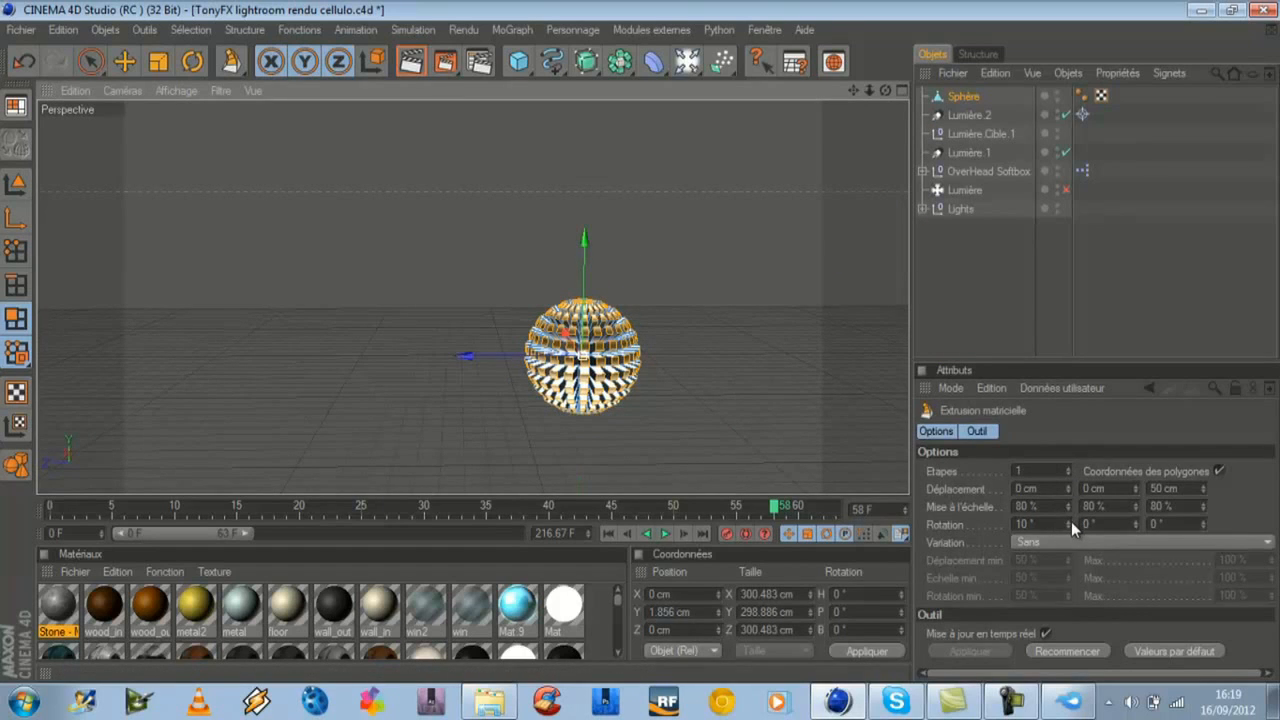
pyautogui.click(1069, 520)
pyautogui.click(1069, 520)
pyautogui.click(1069, 520)
pyautogui.click(1069, 520)
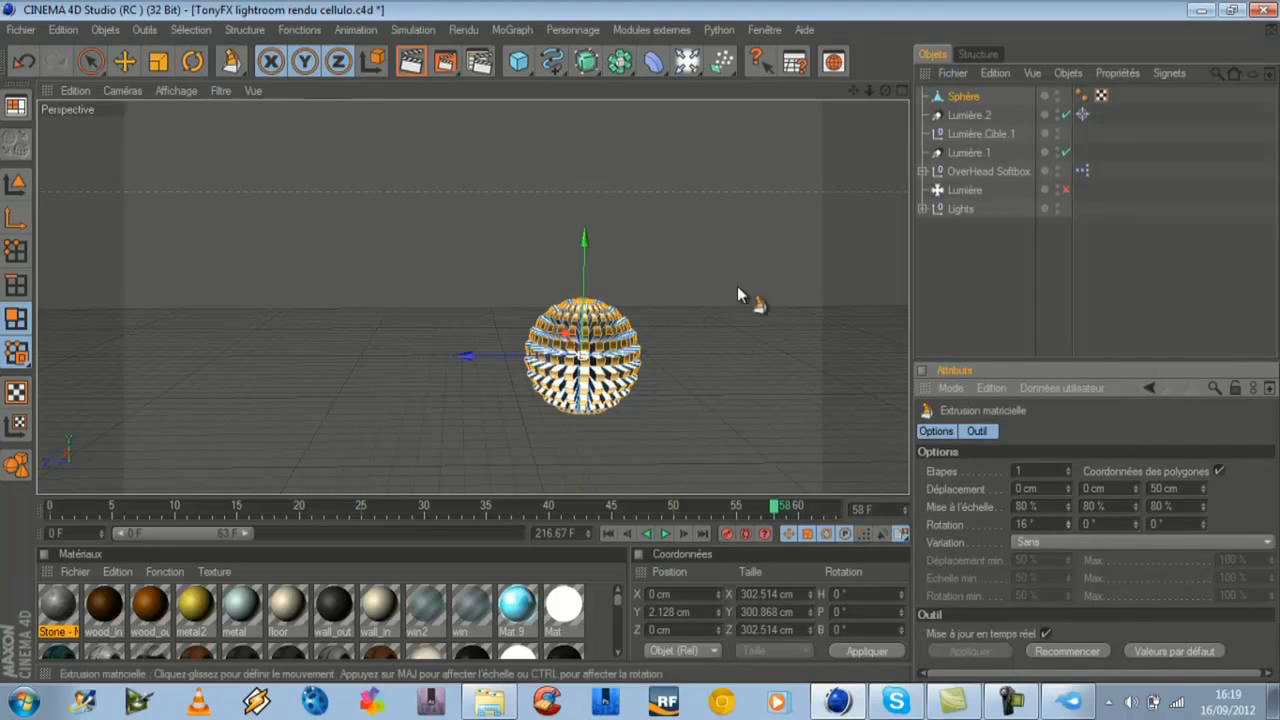
# - Apply a second matrix extrusion to the sphere's selected polygons with 1 step, 50 cm displacement, 80% scale and 10° rotation
pyautogui.click(994, 286)
pyautogui.click(964, 97)
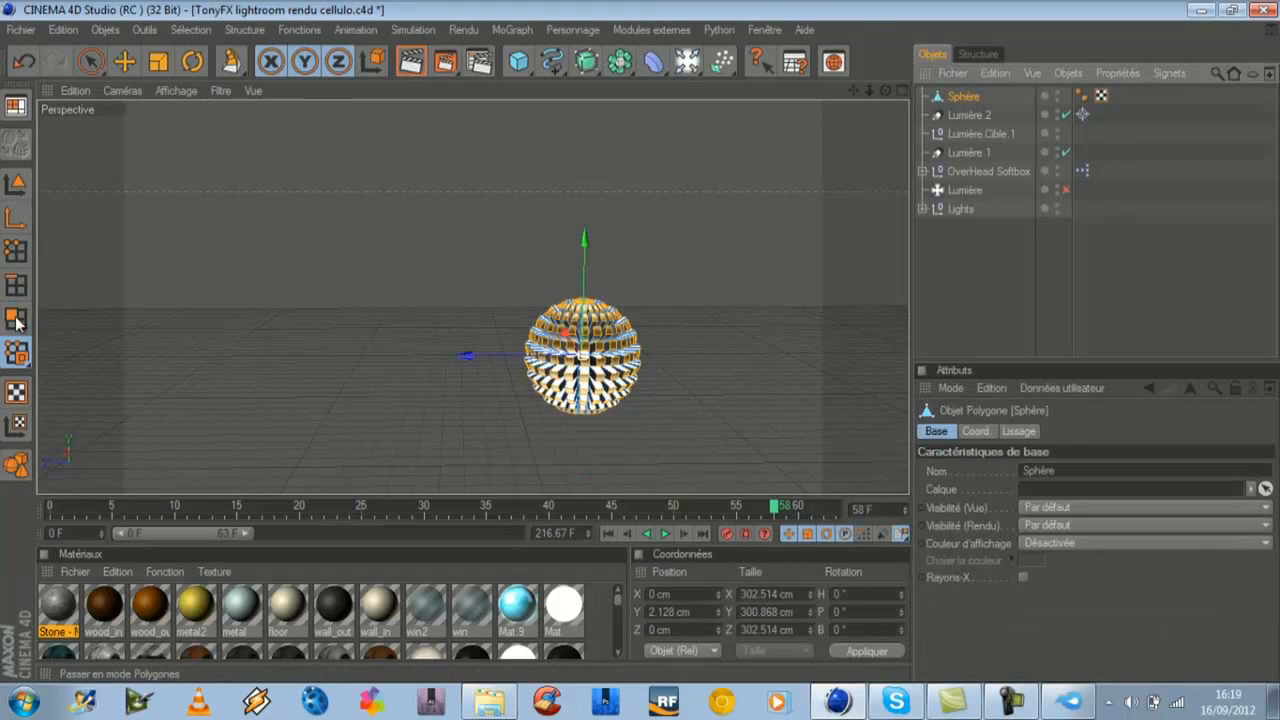
pyautogui.rightClick(655, 360)
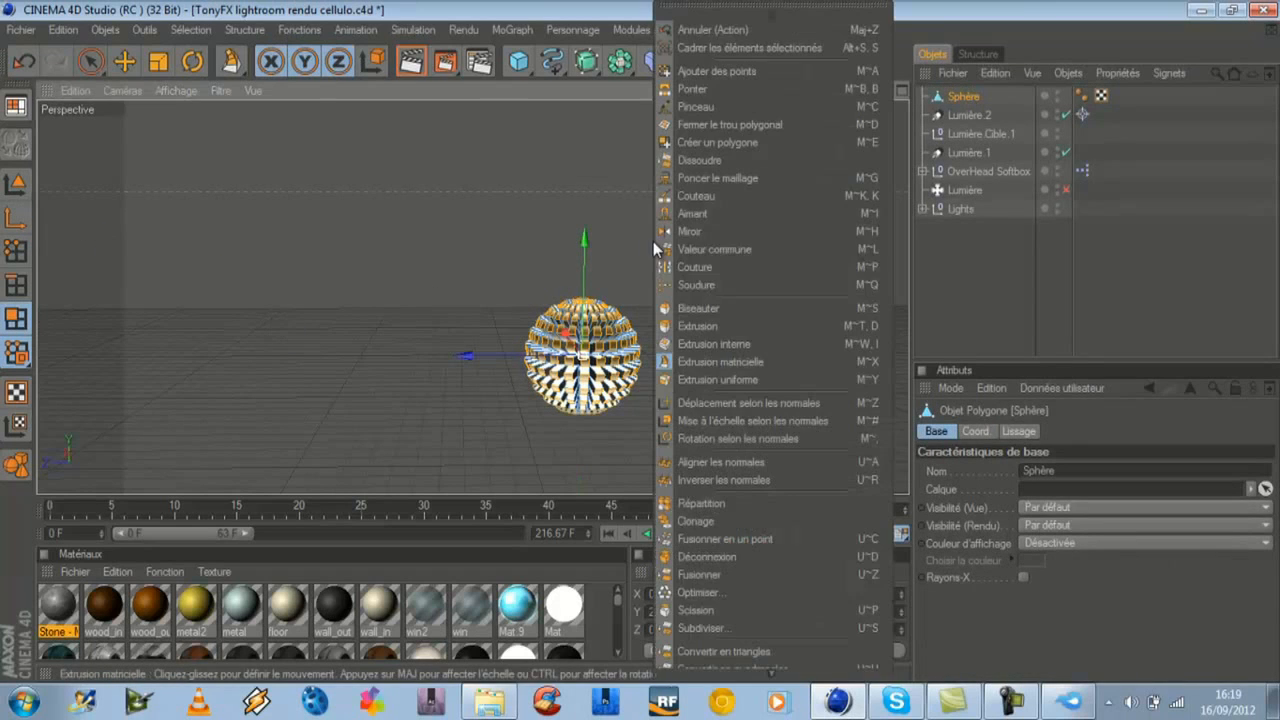
pyautogui.click(703, 364)
pyautogui.click(1180, 653)
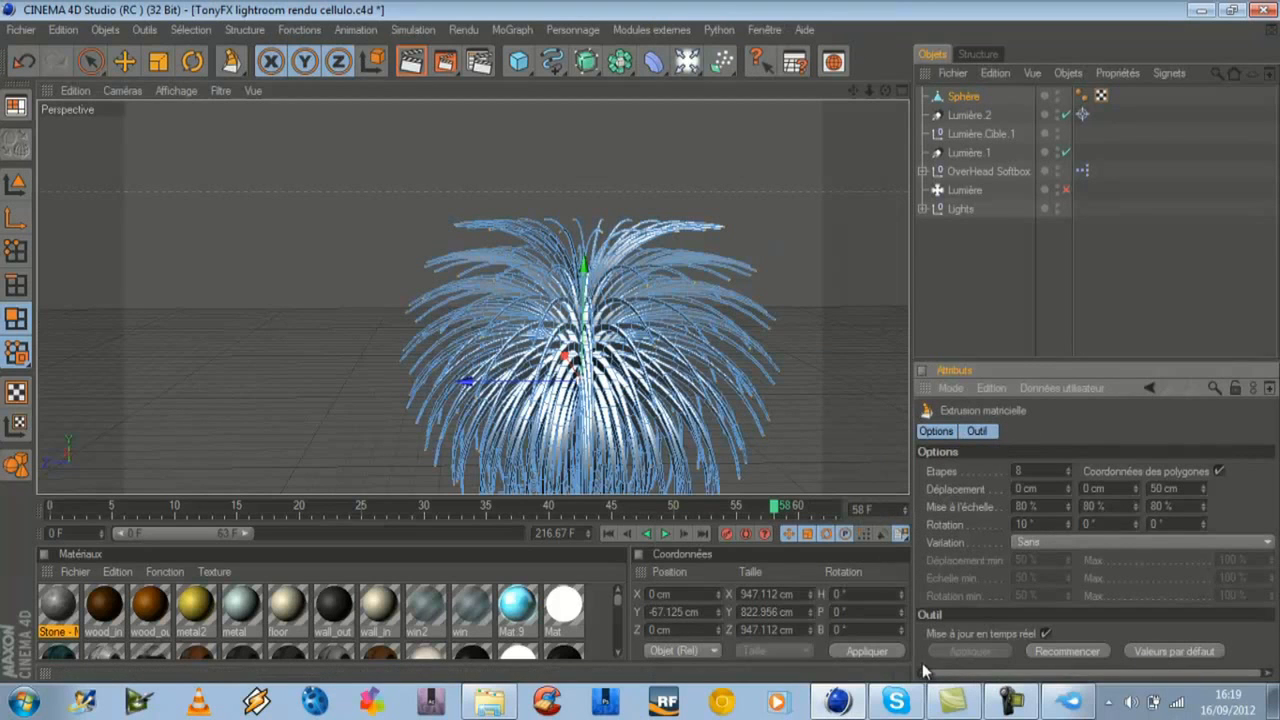
pyautogui.moveTo(1070, 471); pyautogui.dragTo(1070, 473)
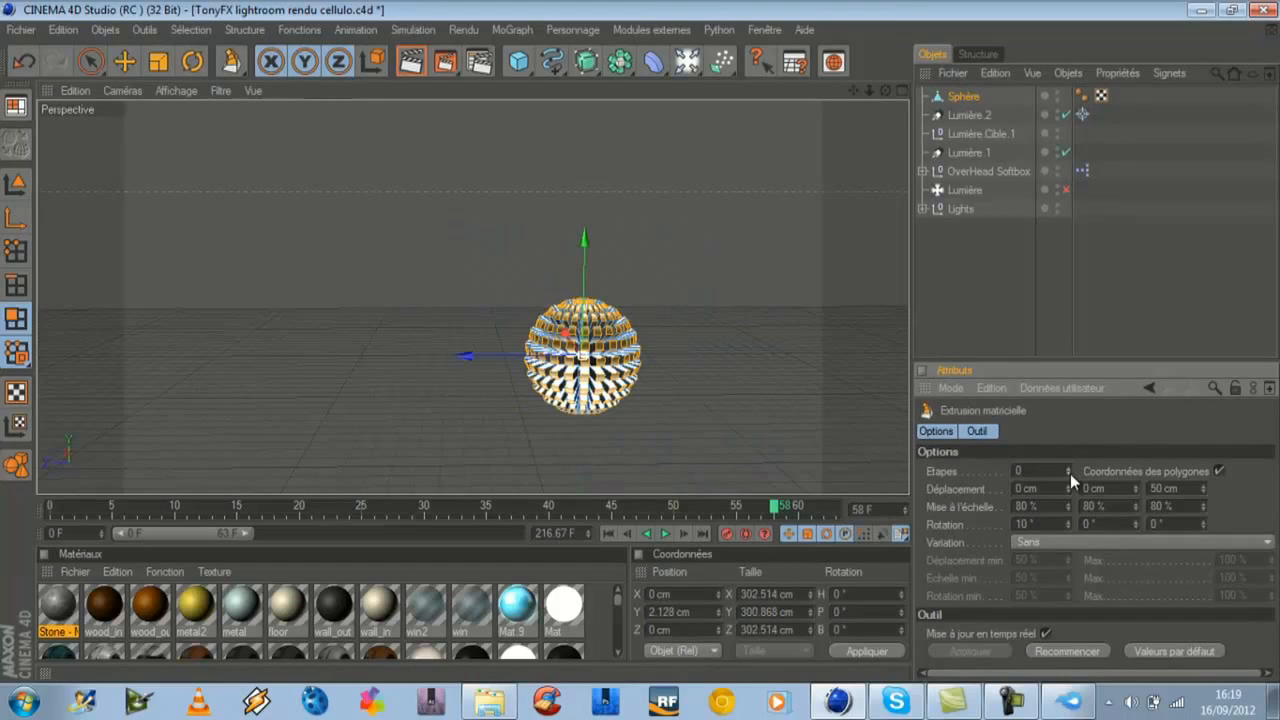
pyautogui.click(1069, 468)
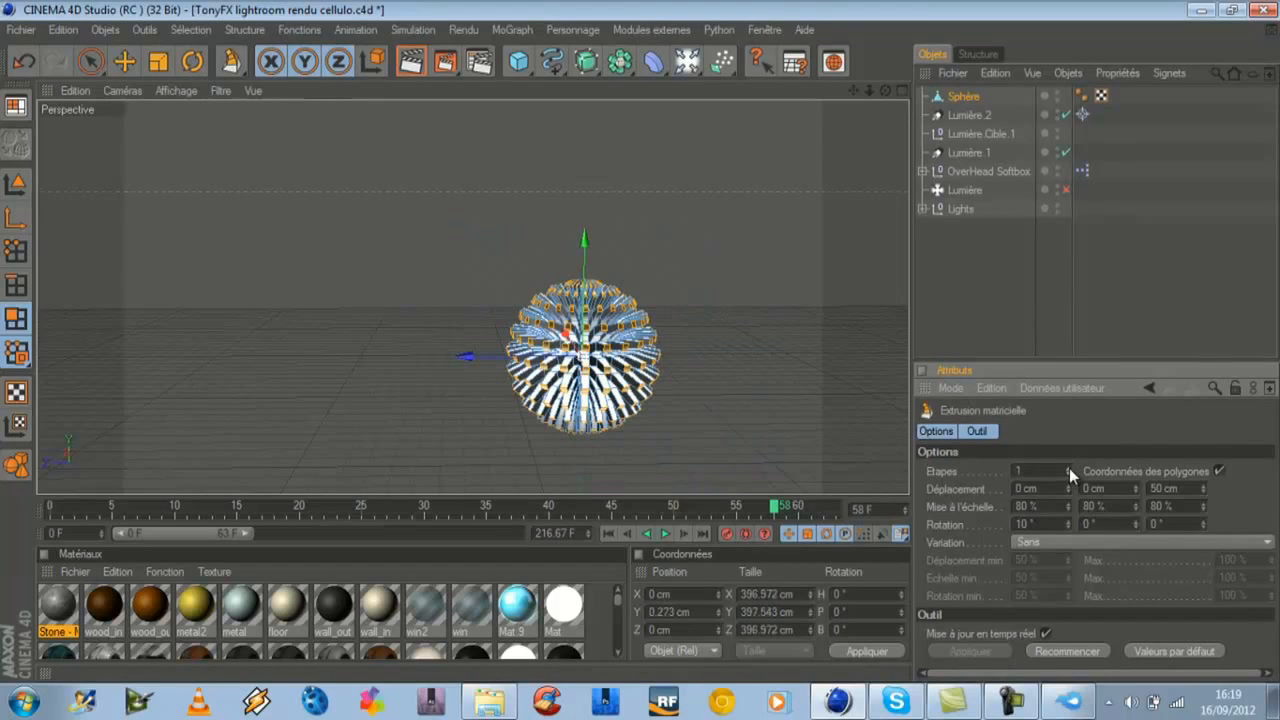
# - Set the second matrix extrusion's three rotation values to 77°, 102° and 55°
pyautogui.moveTo(1066, 520); pyautogui.dragTo(1067, 520)
pyautogui.click(1067, 521)
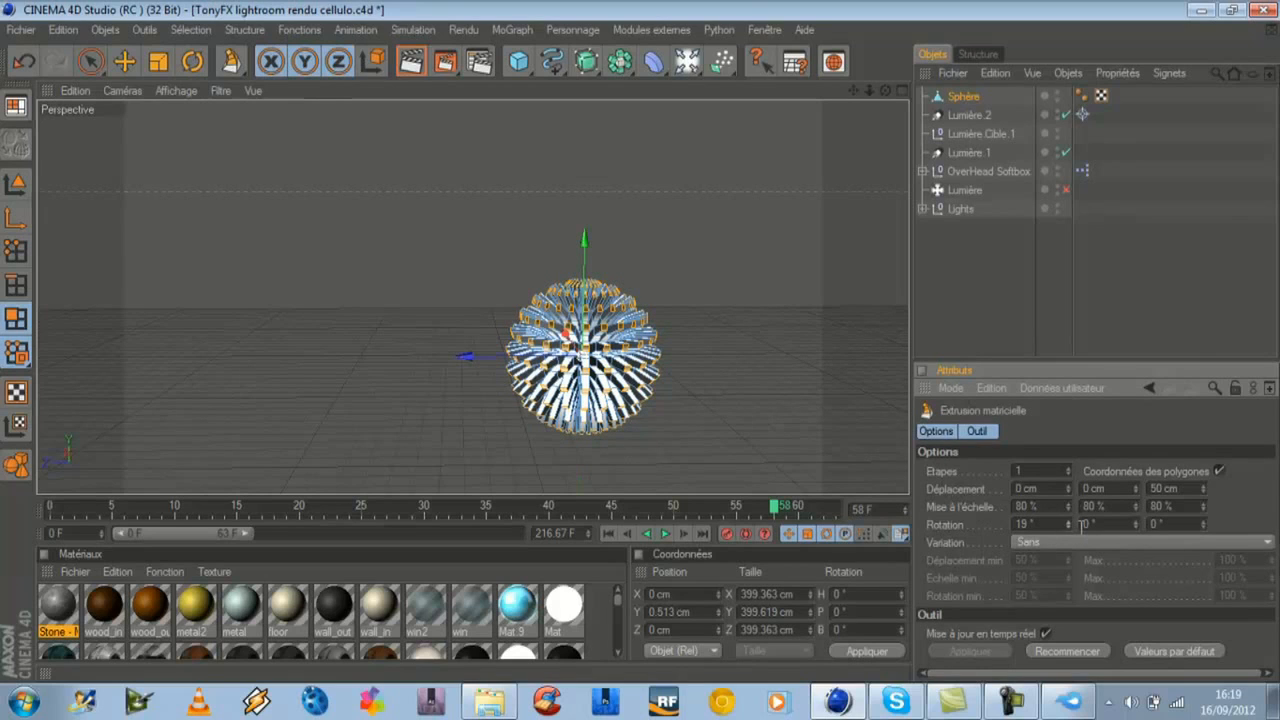
pyautogui.moveTo(1067, 520); pyautogui.dragTo(1067, 521)
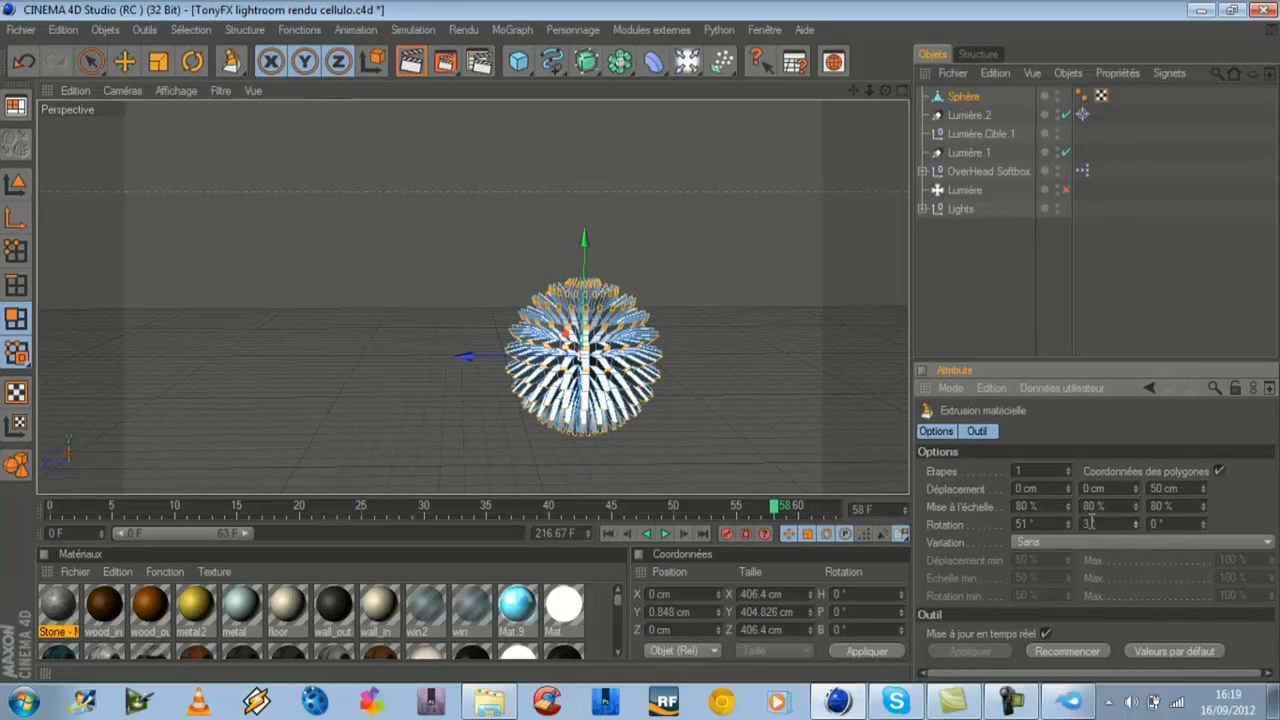
pyautogui.moveTo(1070, 521); pyautogui.dragTo(1204, 522)
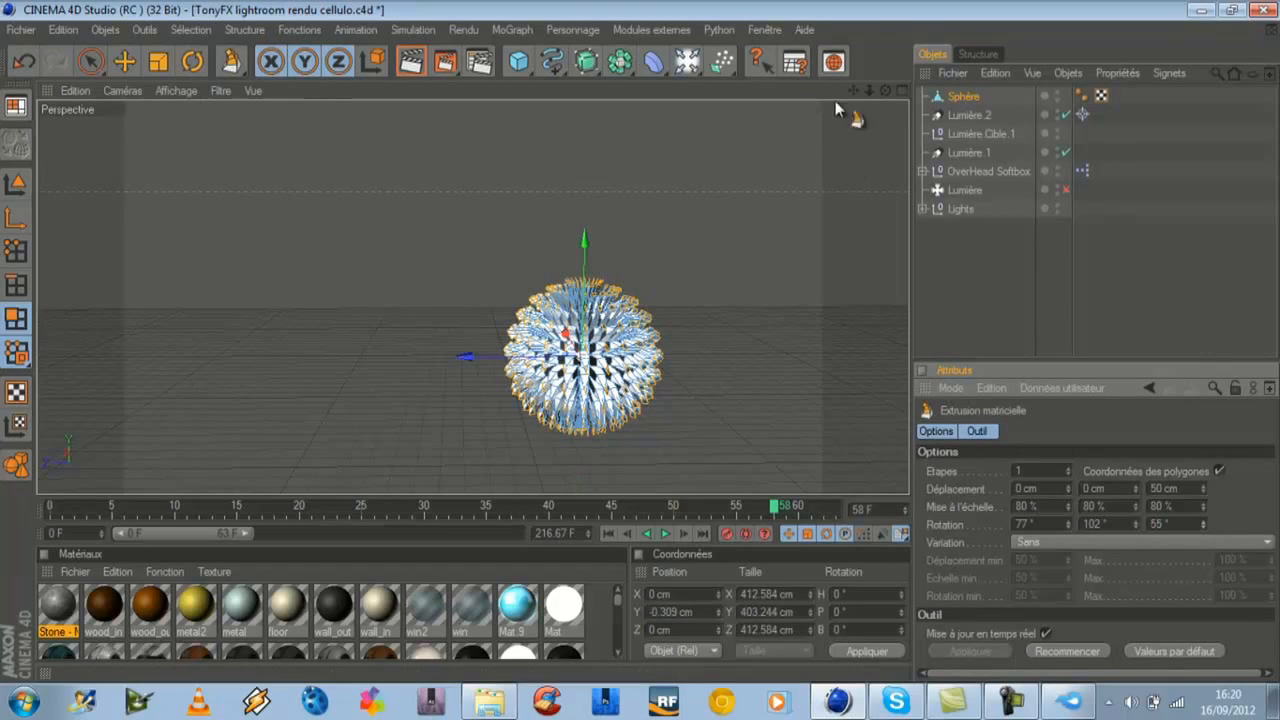
# - Change the matrix extrusion's first rotation value to 295° and its second to 237°
pyautogui.moveTo(869, 90); pyautogui.dragTo(648, 352)
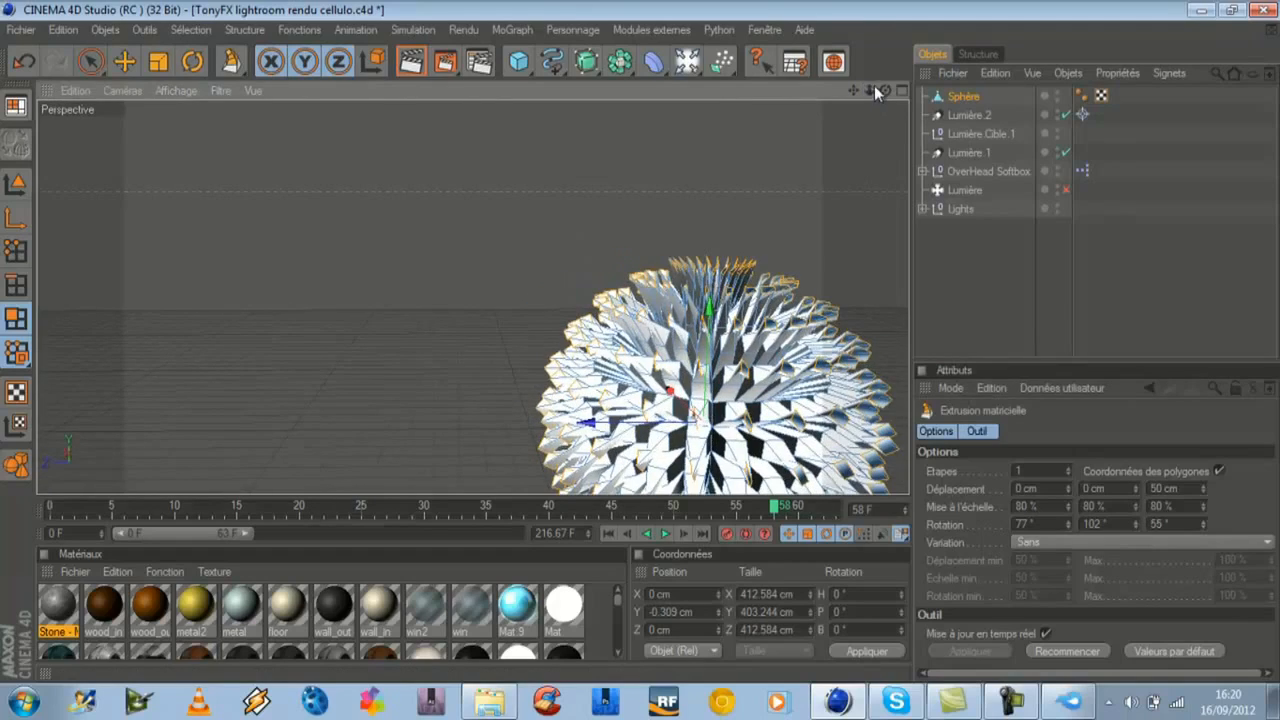
pyautogui.moveTo(885, 91); pyautogui.dragTo(641, 345)
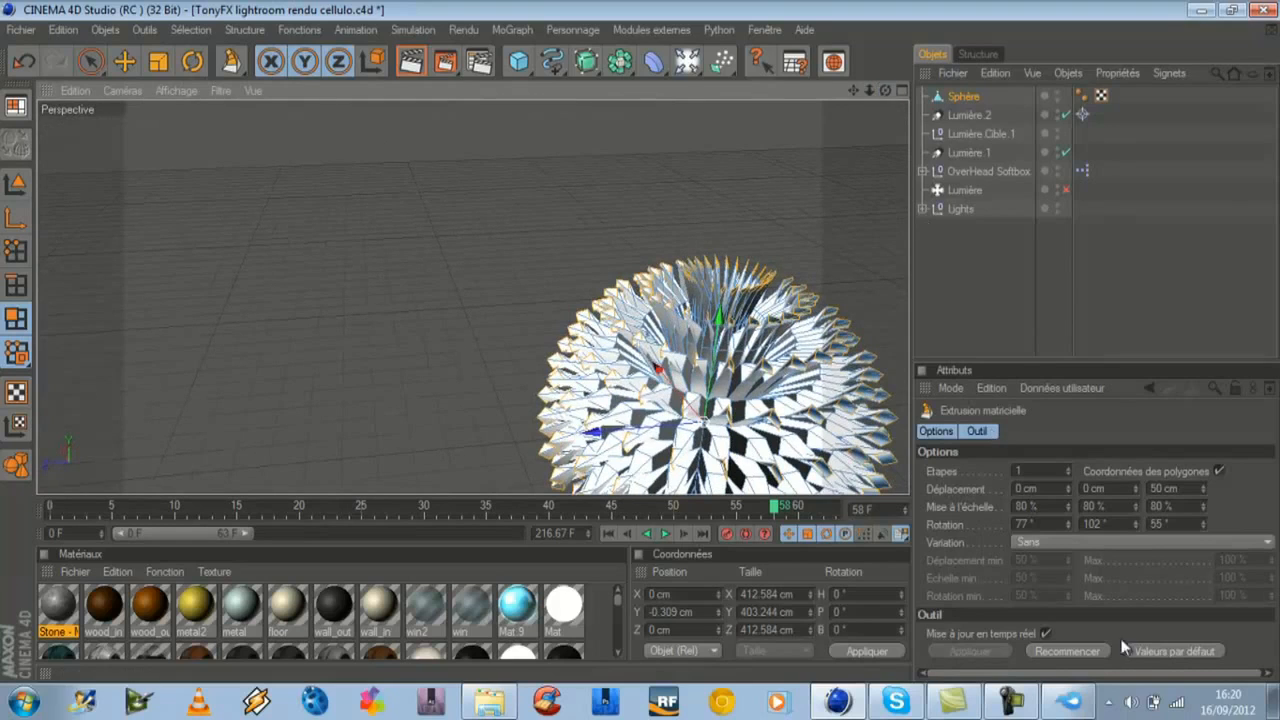
pyautogui.moveTo(1069, 524); pyautogui.dragTo(1069, 524)
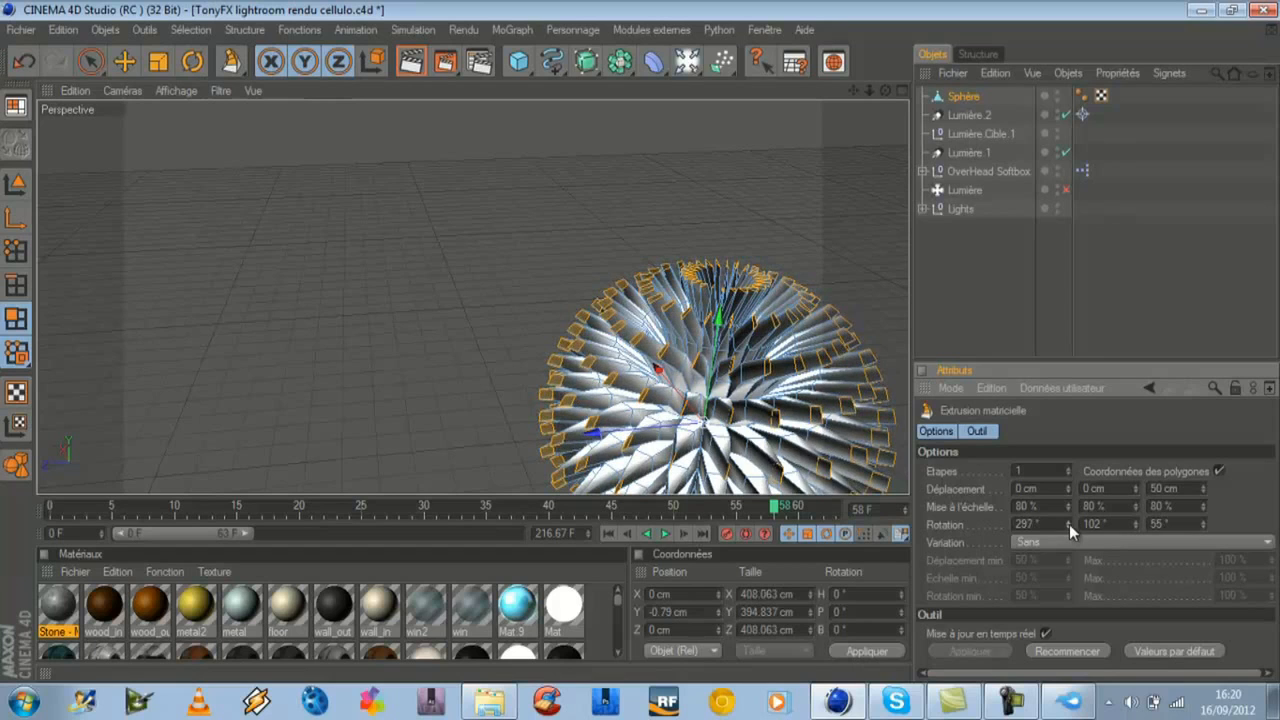
pyautogui.moveTo(869, 91); pyautogui.dragTo(632, 353)
pyautogui.moveTo(886, 91)
pyautogui.mouseDown()
pyautogui.moveTo(830, 120)
pyautogui.moveTo(900, 86)
pyautogui.mouseUp()
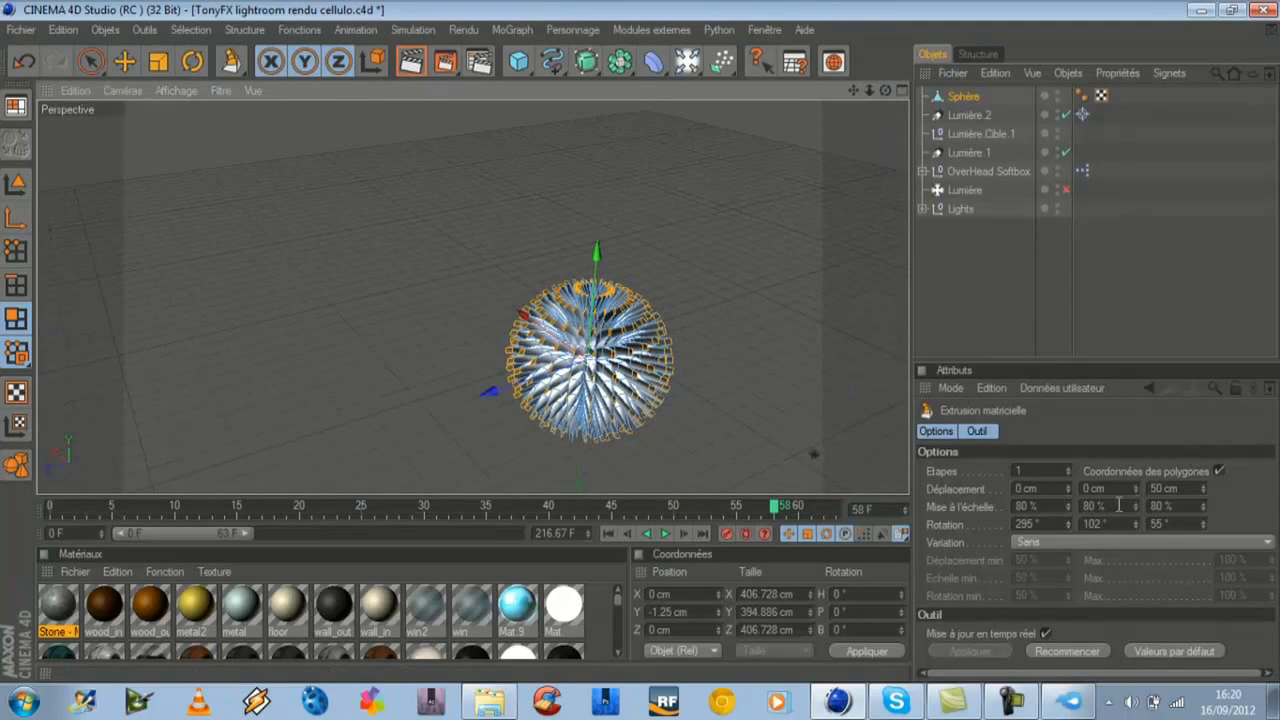
pyautogui.moveTo(1137, 520); pyautogui.dragTo(1136, 521)
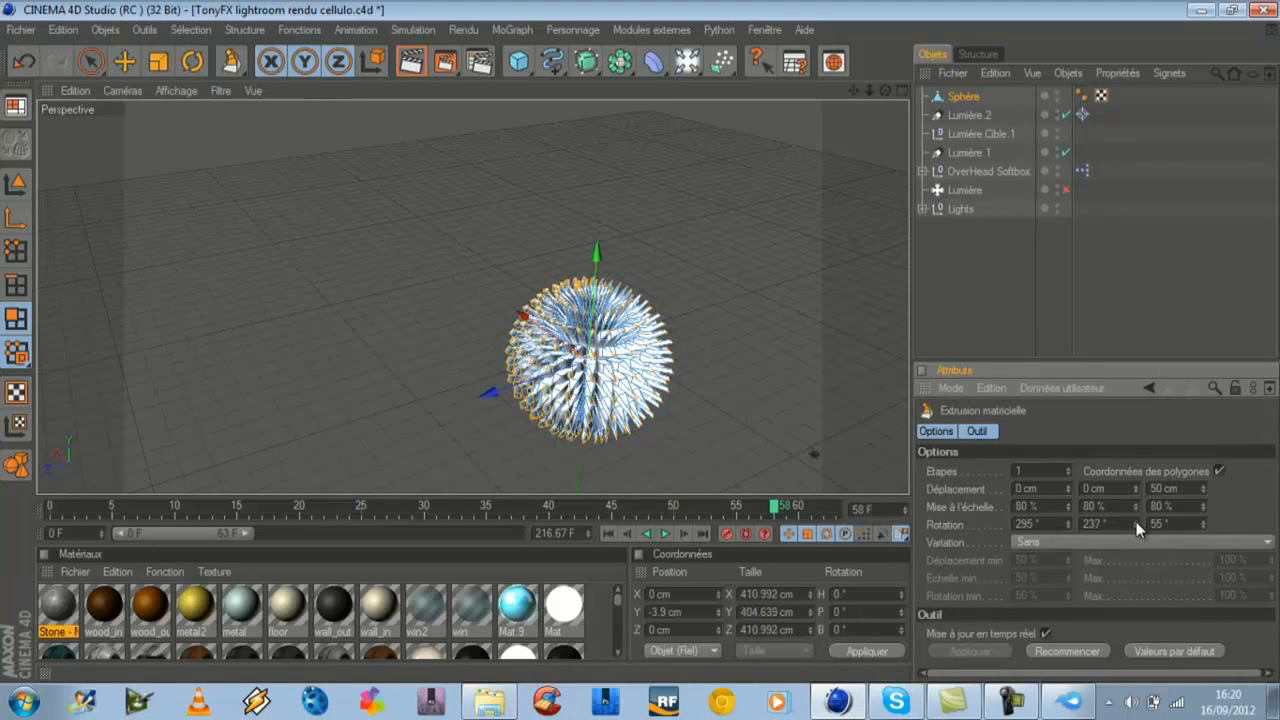
# - Assign the Stone - Marble Ventian Blue material to the sphere and render the viewport region around it, accepting the missing textures
pyautogui.moveTo(47, 617); pyautogui.dragTo(972, 97)
pyautogui.moveTo(445, 61); pyautogui.dragTo(520, 80)
pyautogui.moveTo(428, 252); pyautogui.dragTo(750, 505)
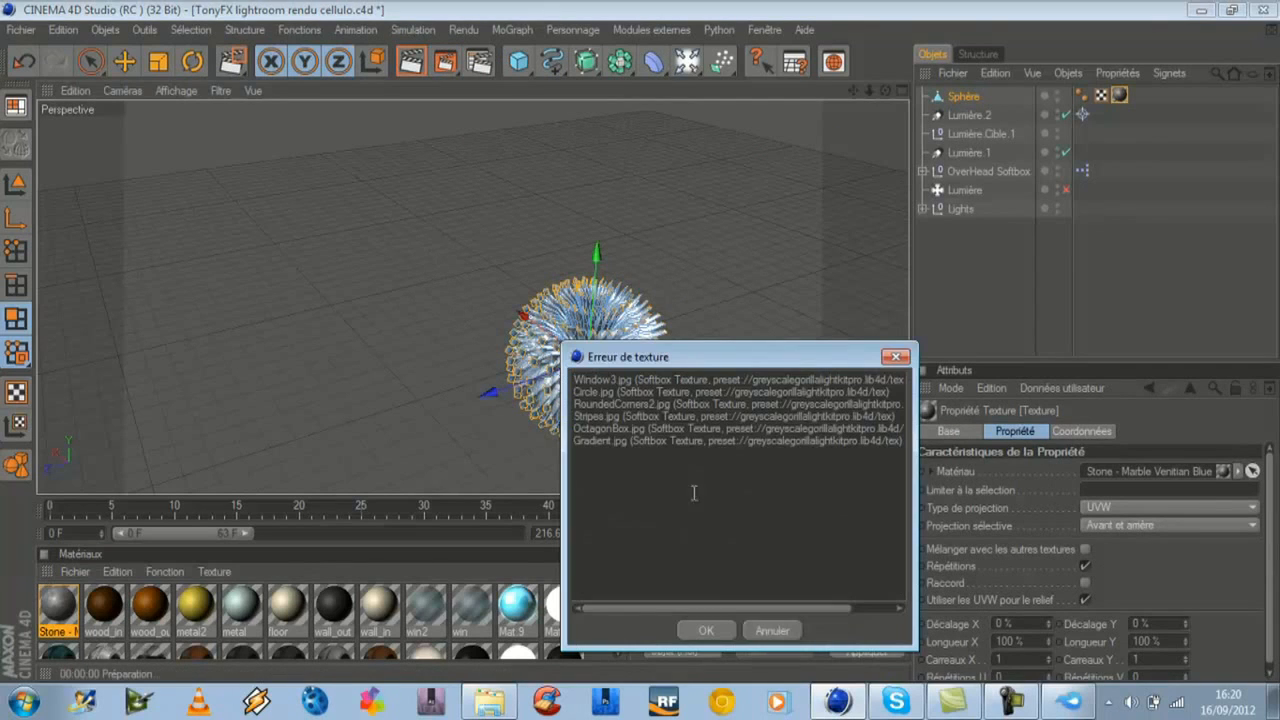
pyautogui.click(708, 630)
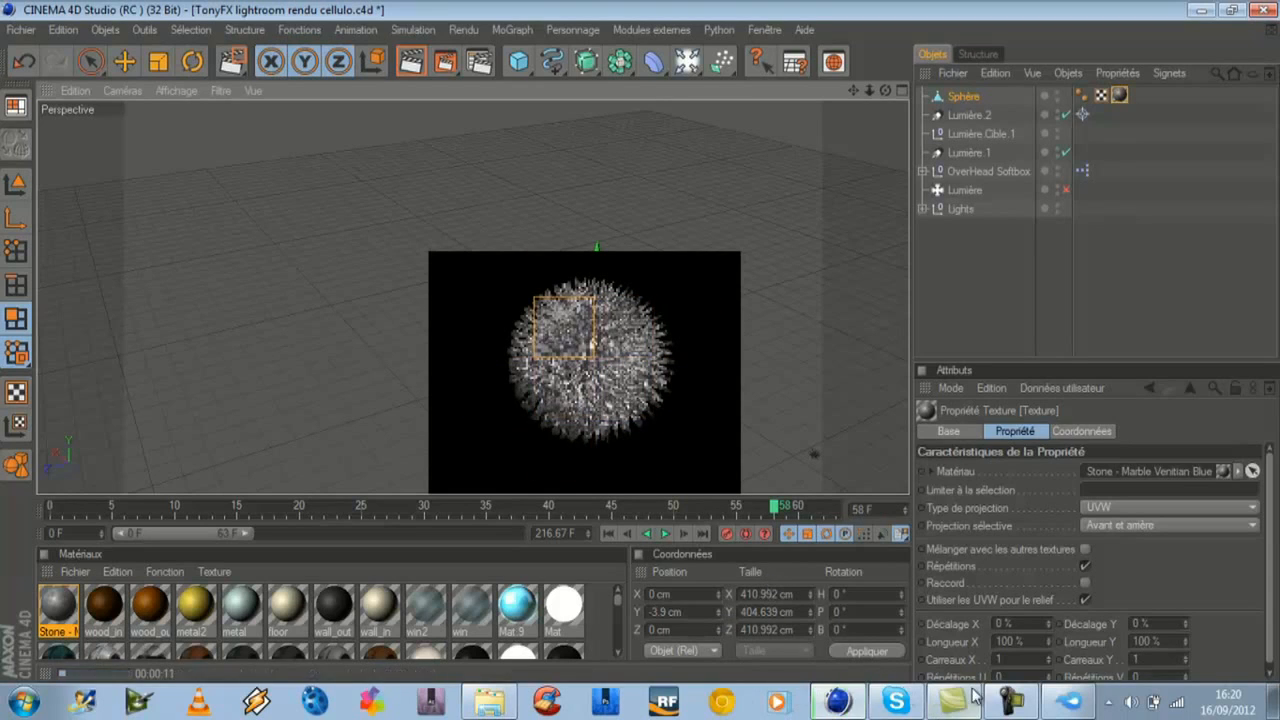
# - Open the Rendu 1 image from the TUTO #4 folder and examine the spiky sphere's details
pyautogui.click(489, 702)
pyautogui.click(472, 285)
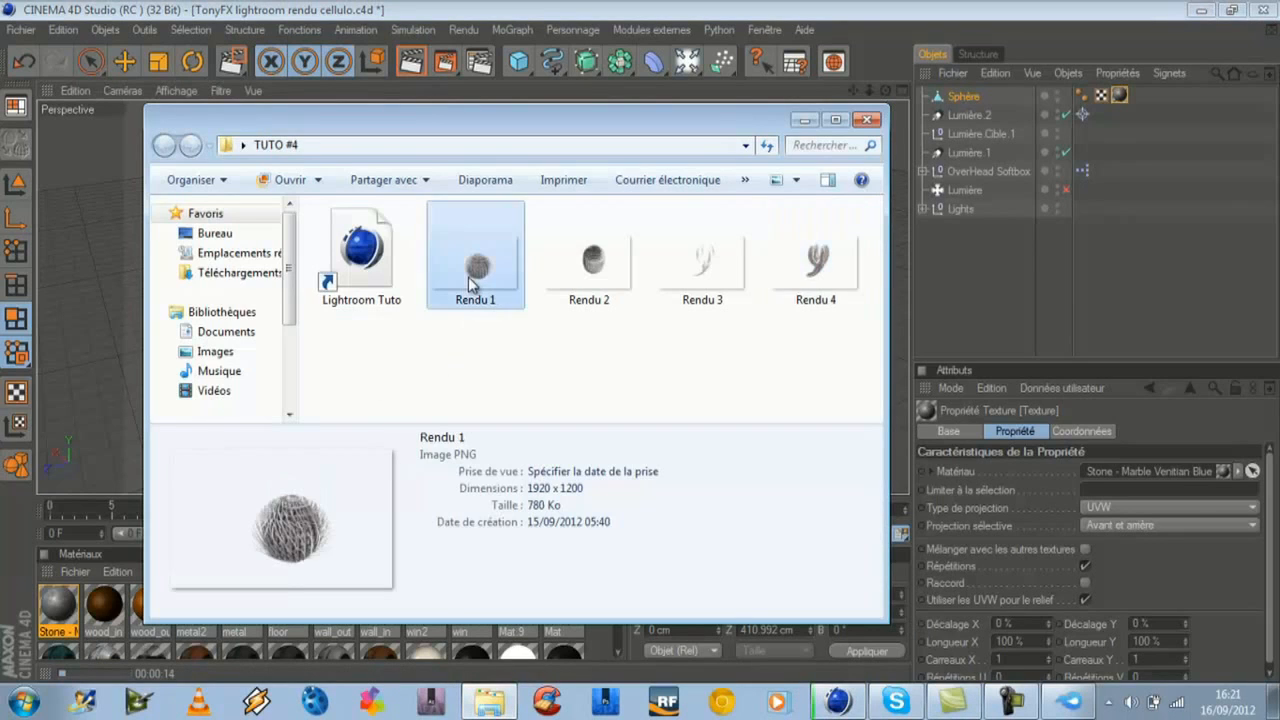
pyautogui.doubleClick(521, 301)
pyautogui.scroll(3, 785, 410)
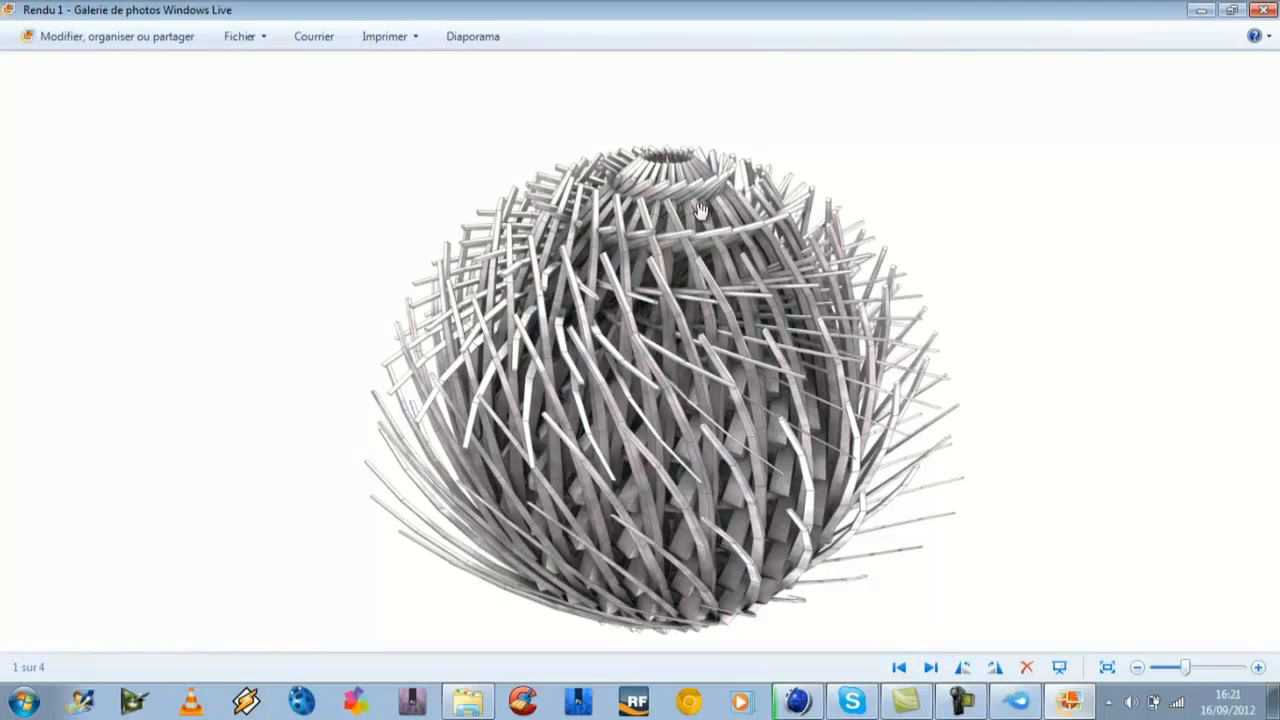
pyautogui.scroll(-3, 500, 555)
pyautogui.scroll(1, 769, 460)
pyautogui.scroll(-1, 930, 463)
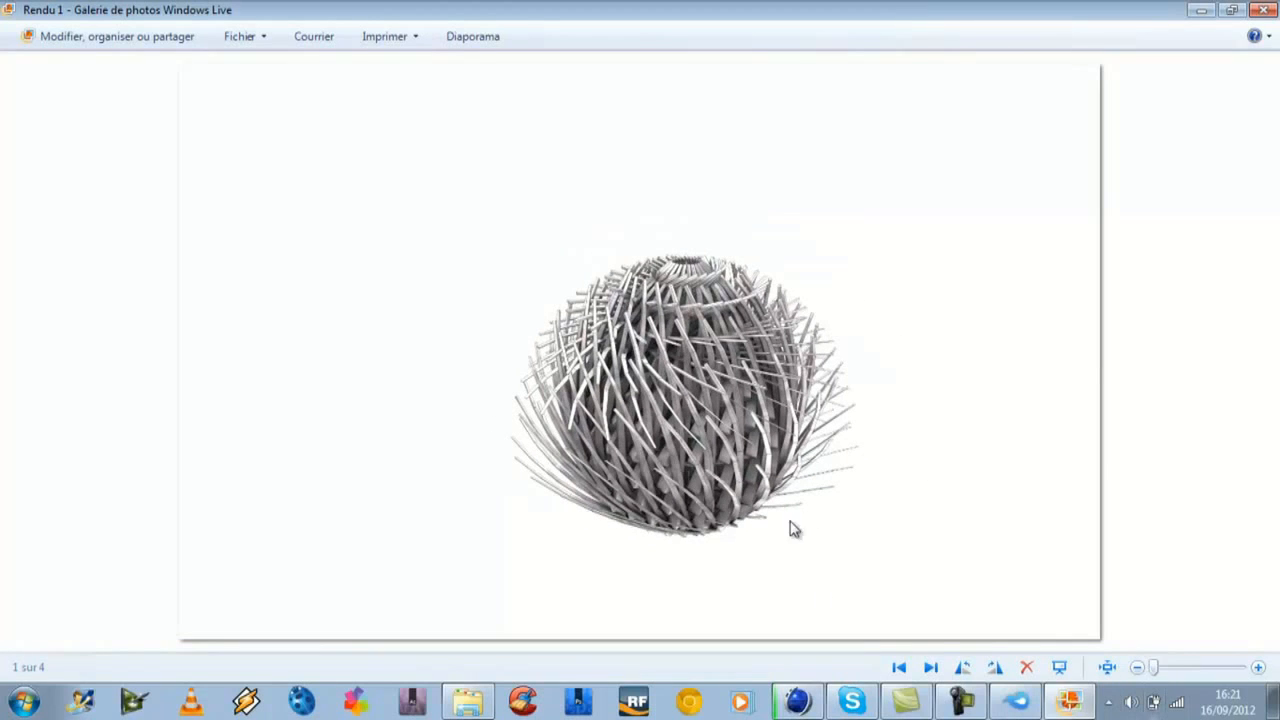
# - Browse the example renders Rendu 2, Rendu 3 and Rendu 4, examine Rendu 3 up close, and return to Cinema 4D
pyautogui.click(930, 668)
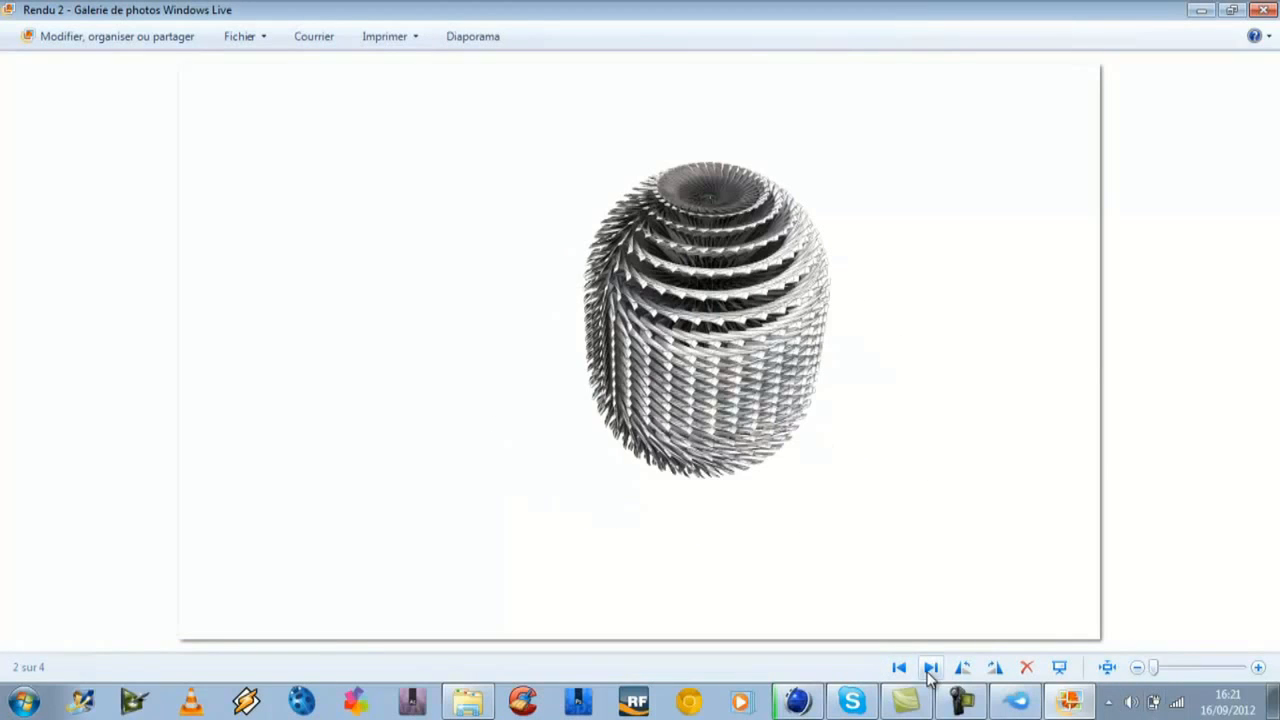
pyautogui.click(930, 668)
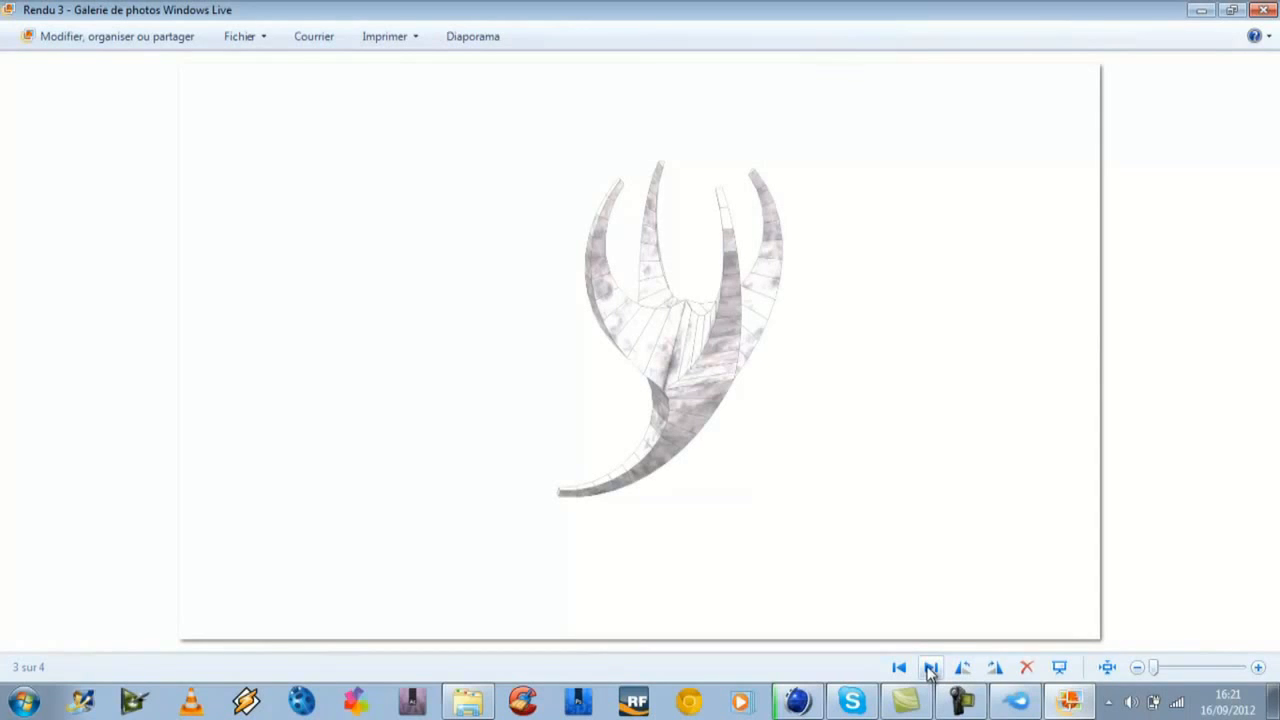
pyautogui.click(930, 668)
pyautogui.click(899, 667)
pyautogui.scroll(3, 849, 424)
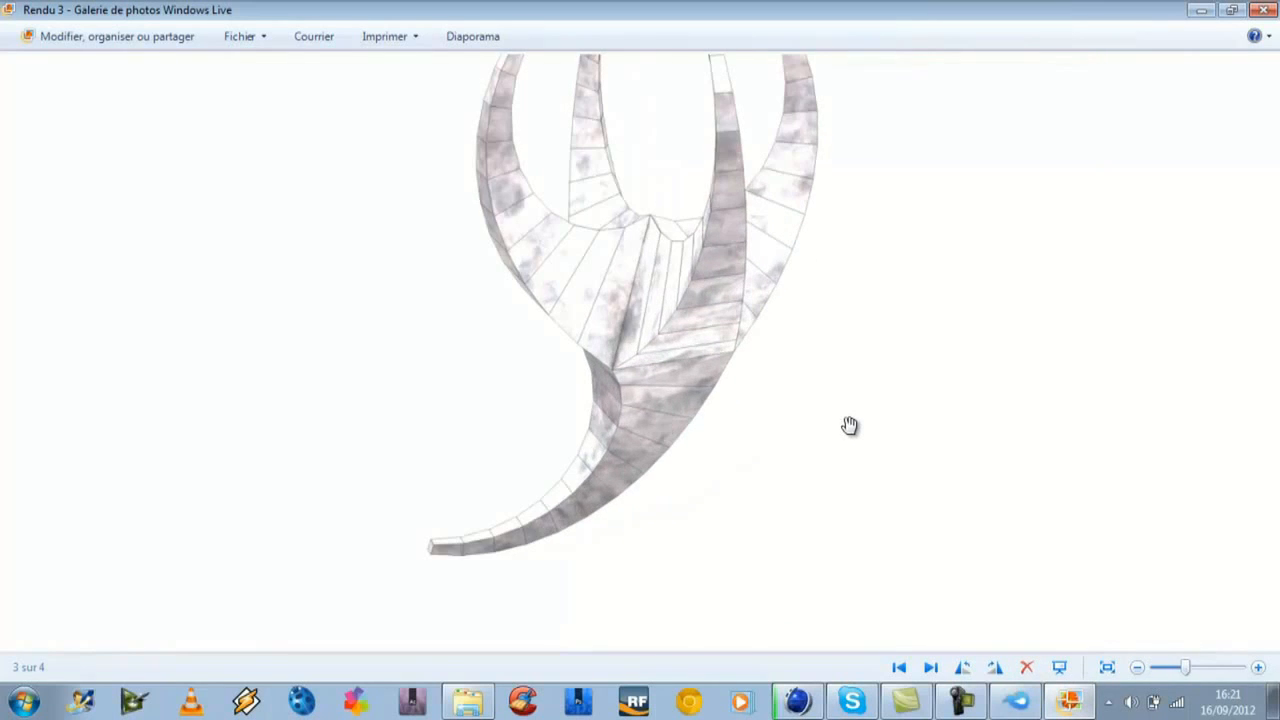
pyautogui.scroll(-3, 849, 425)
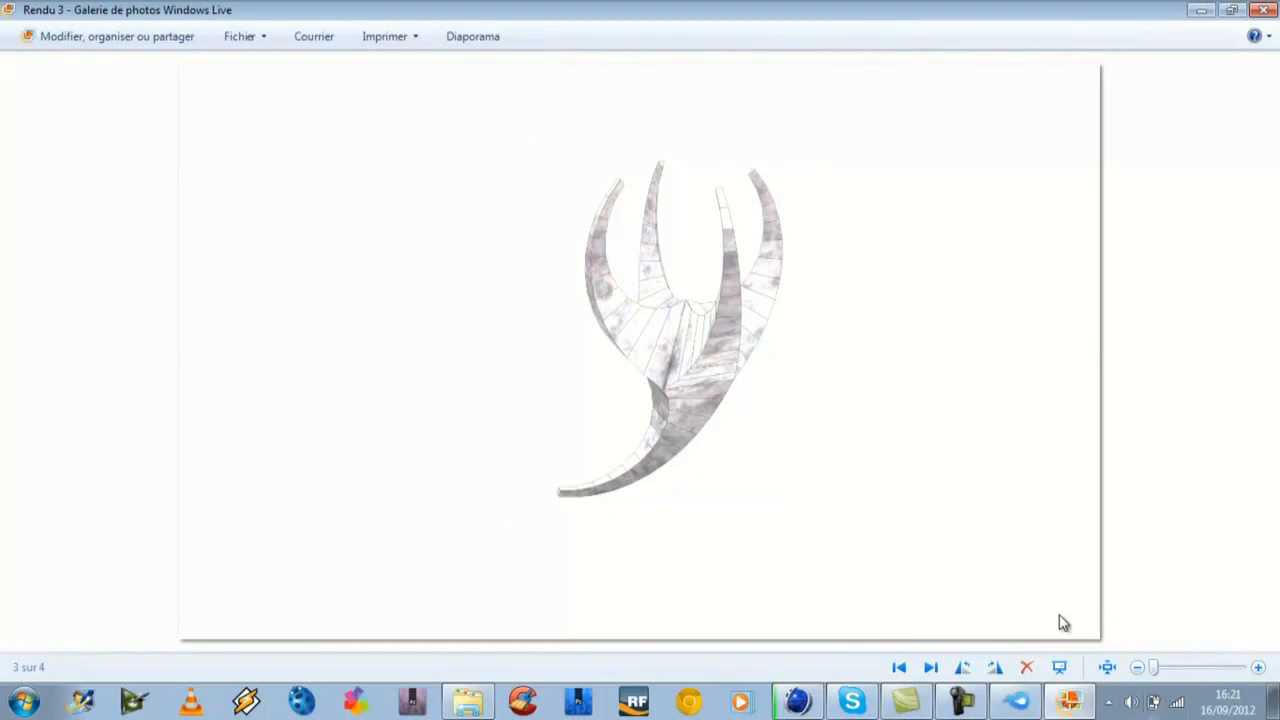
pyautogui.click(930, 667)
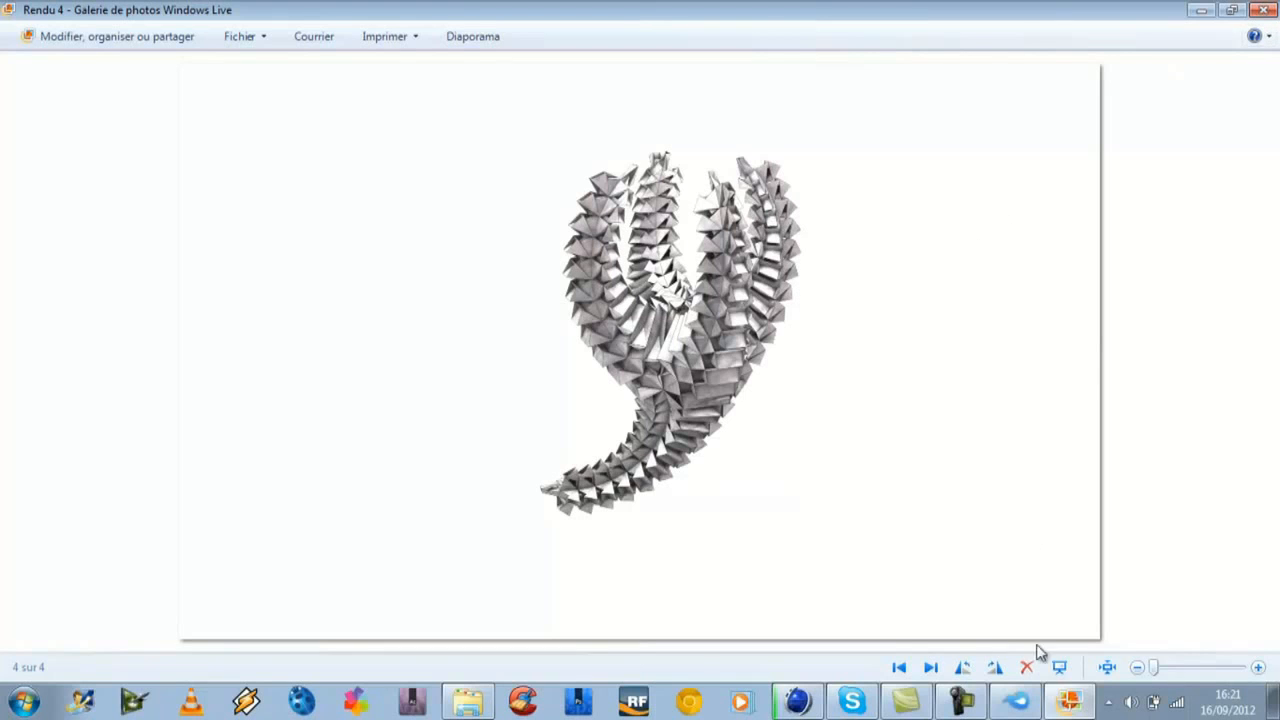
pyautogui.click(930, 669)
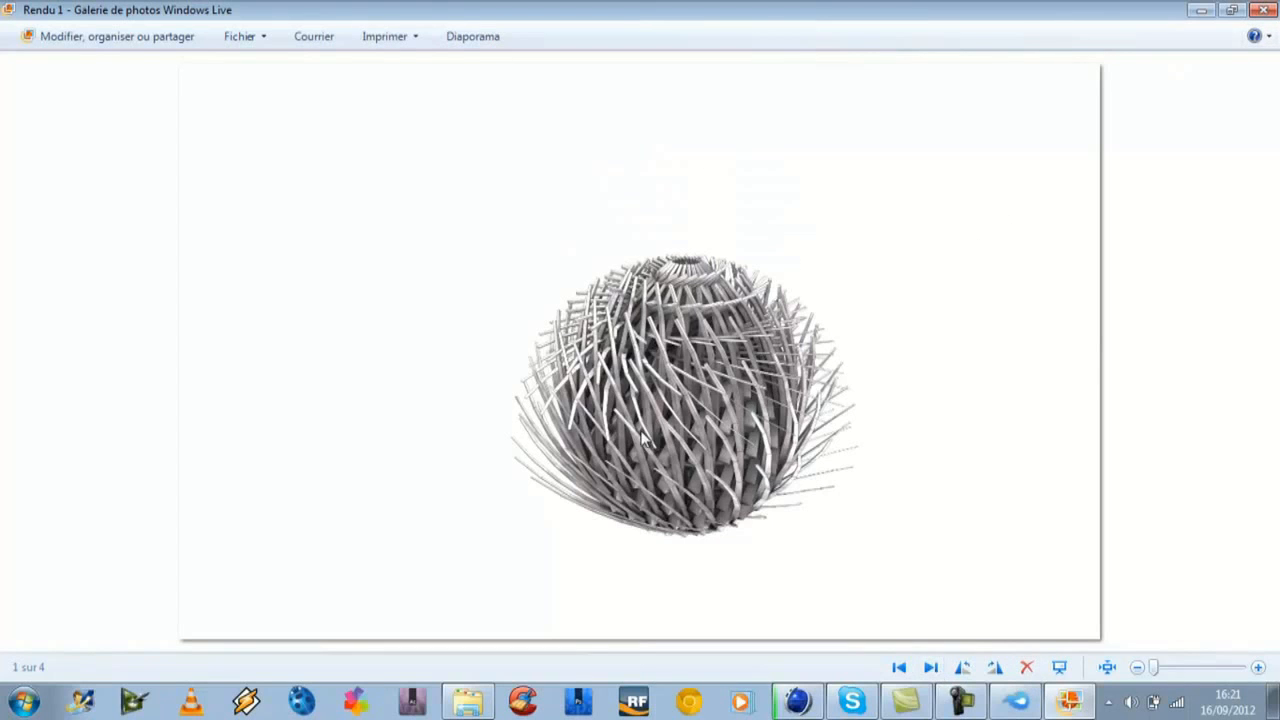
pyautogui.click(1264, 11)
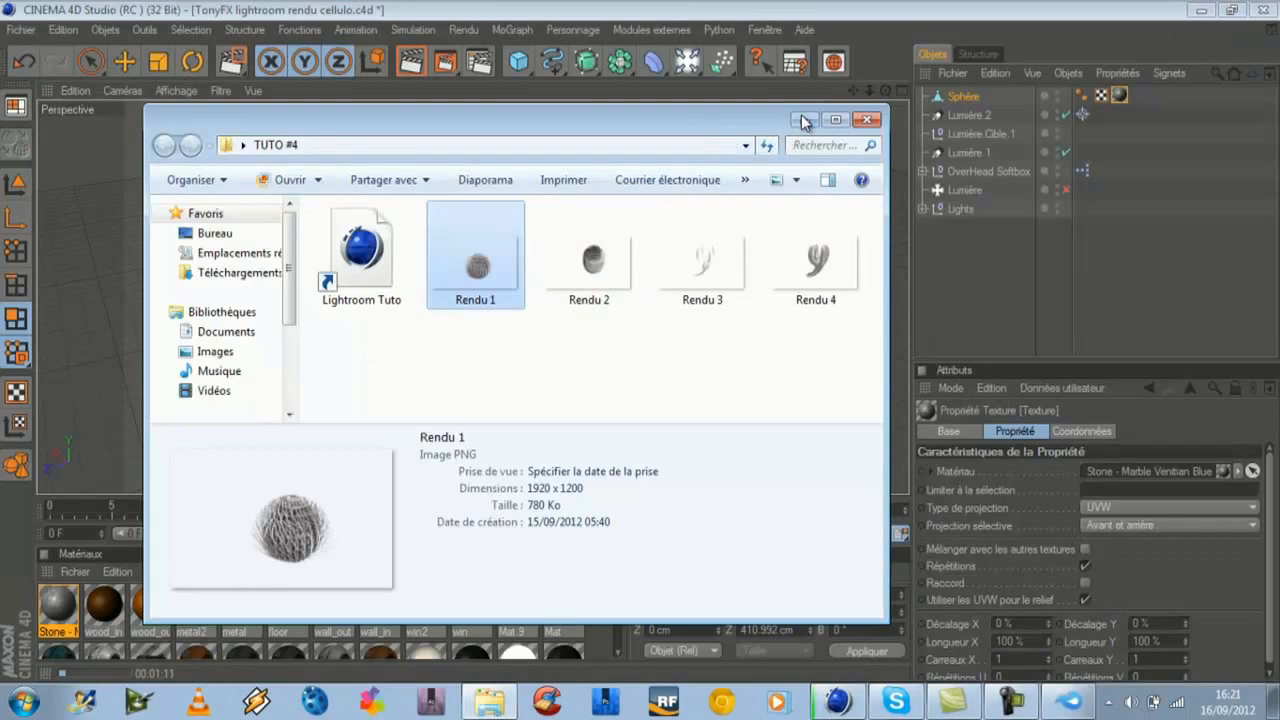
pyautogui.click(803, 120)
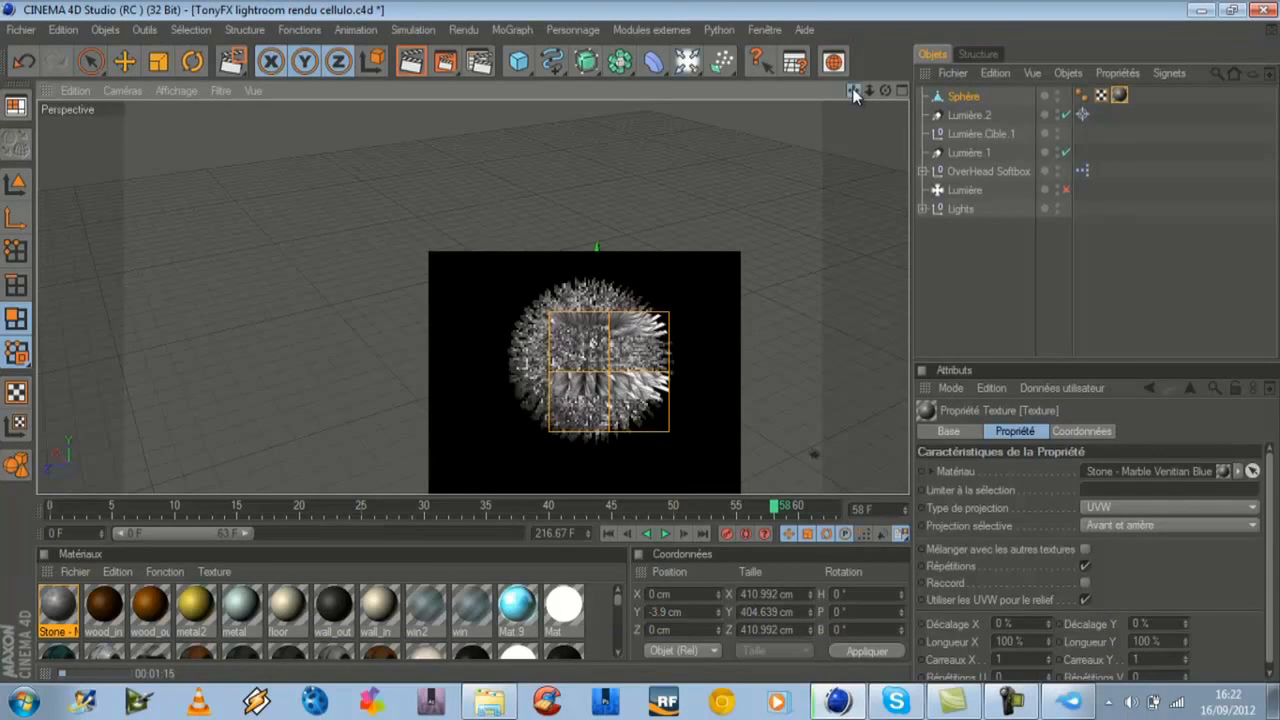
# - End the region render and inspect the spiky sphere from several angles
pyautogui.hotkey('alt', 'r')
pyautogui.moveTo(886, 90); pyautogui.dragTo(642, 350)
pyautogui.scroll(3, 430, 279)
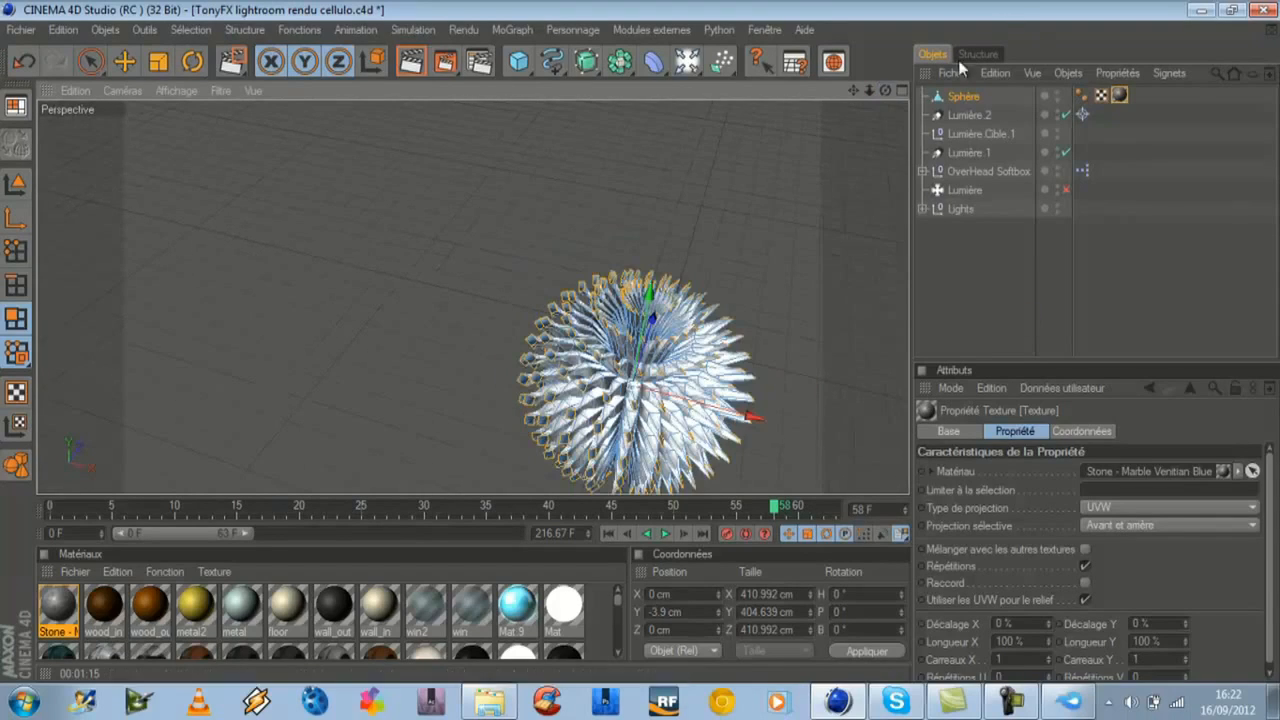
pyautogui.moveTo(885, 91); pyautogui.dragTo(193, 284)
pyautogui.moveTo(637, 345); pyautogui.dragTo(643, 348)
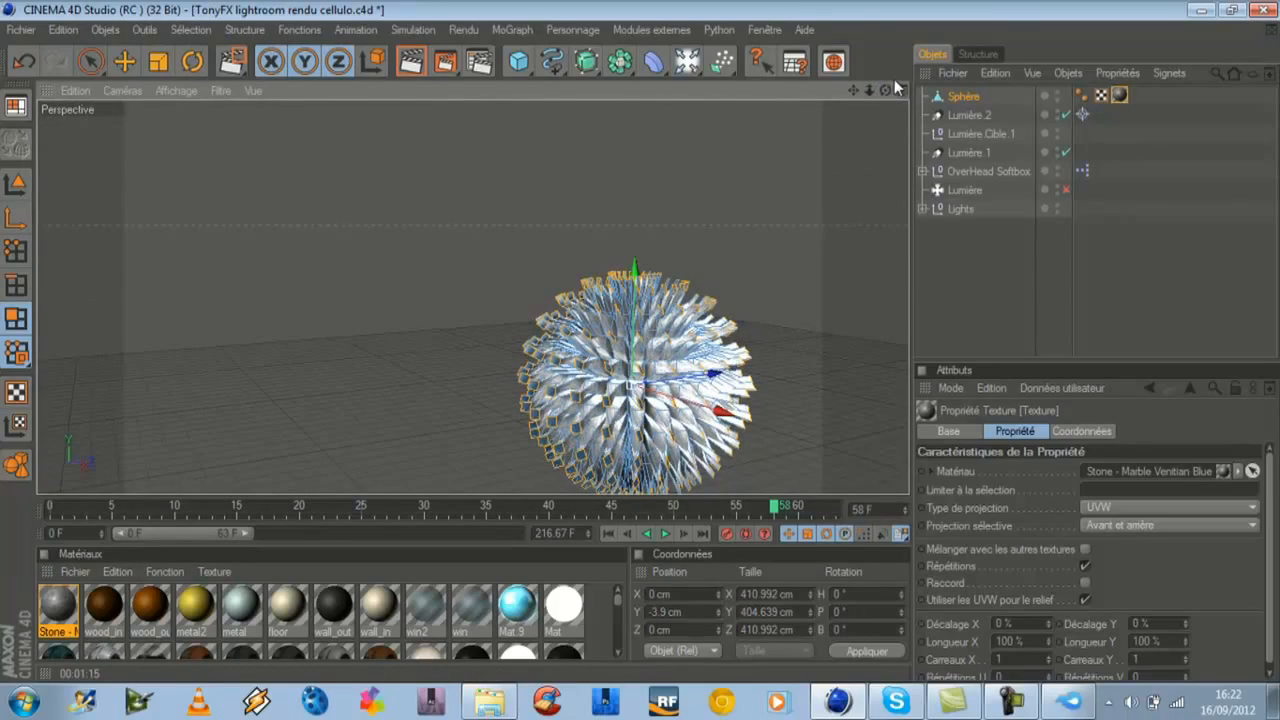